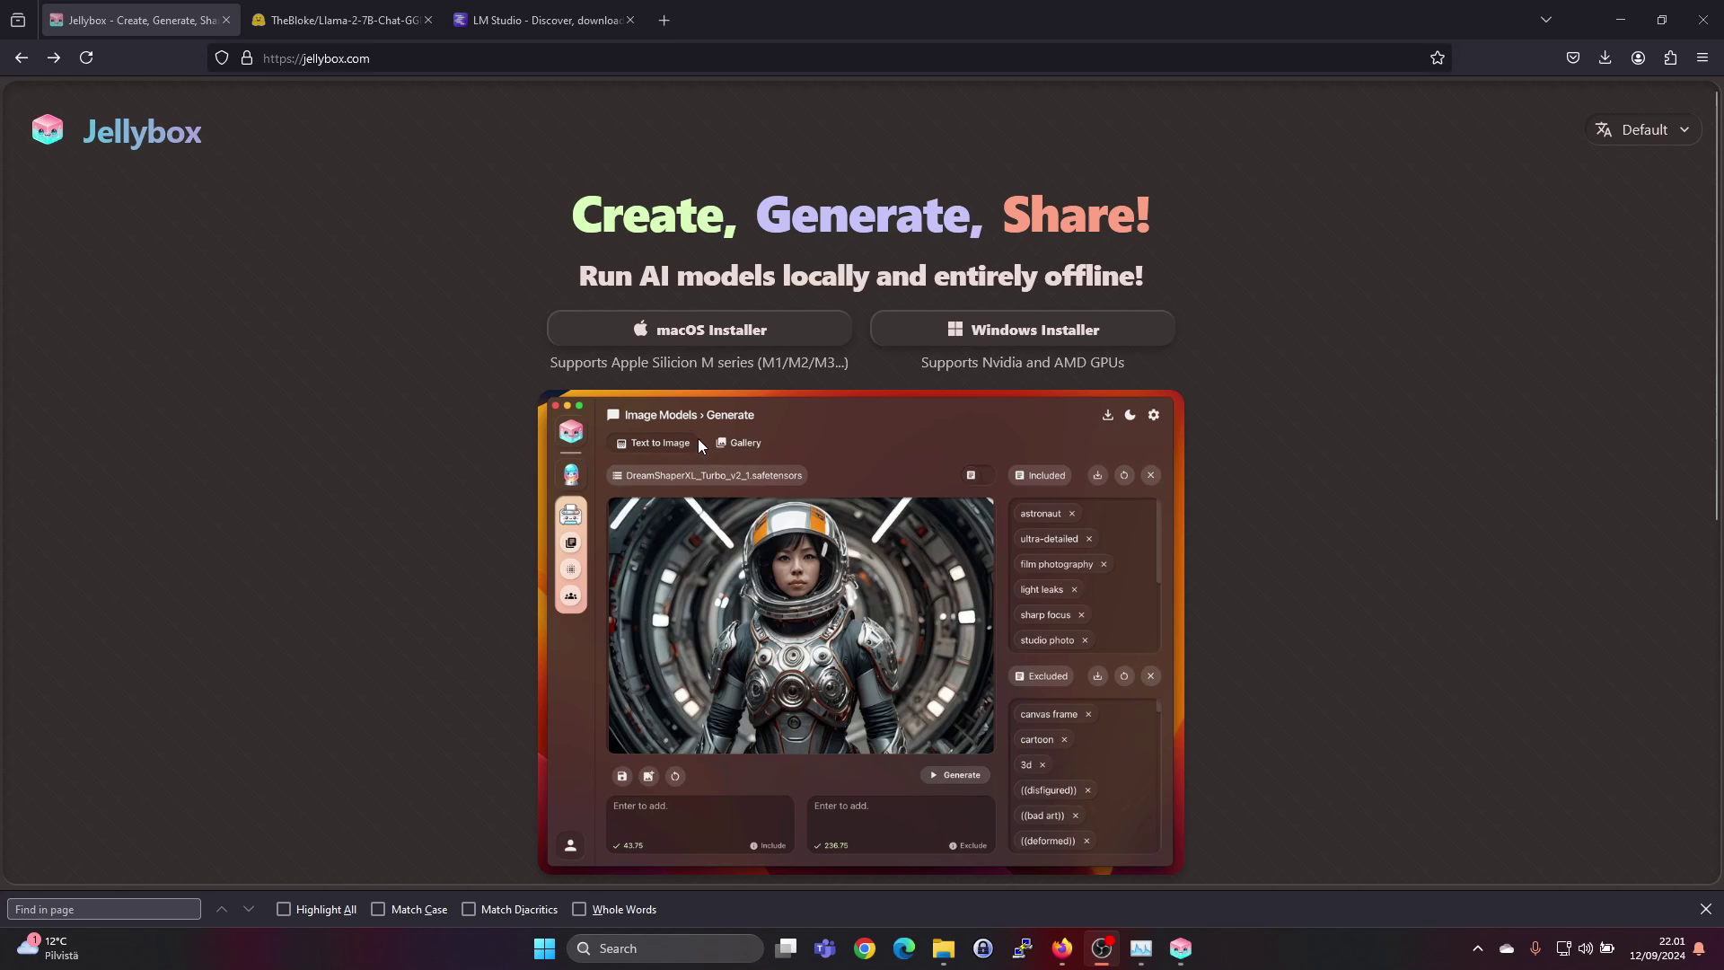
Switch Firefox from the Jellybox site to the LM Studio website tab
left_click(502, 11)
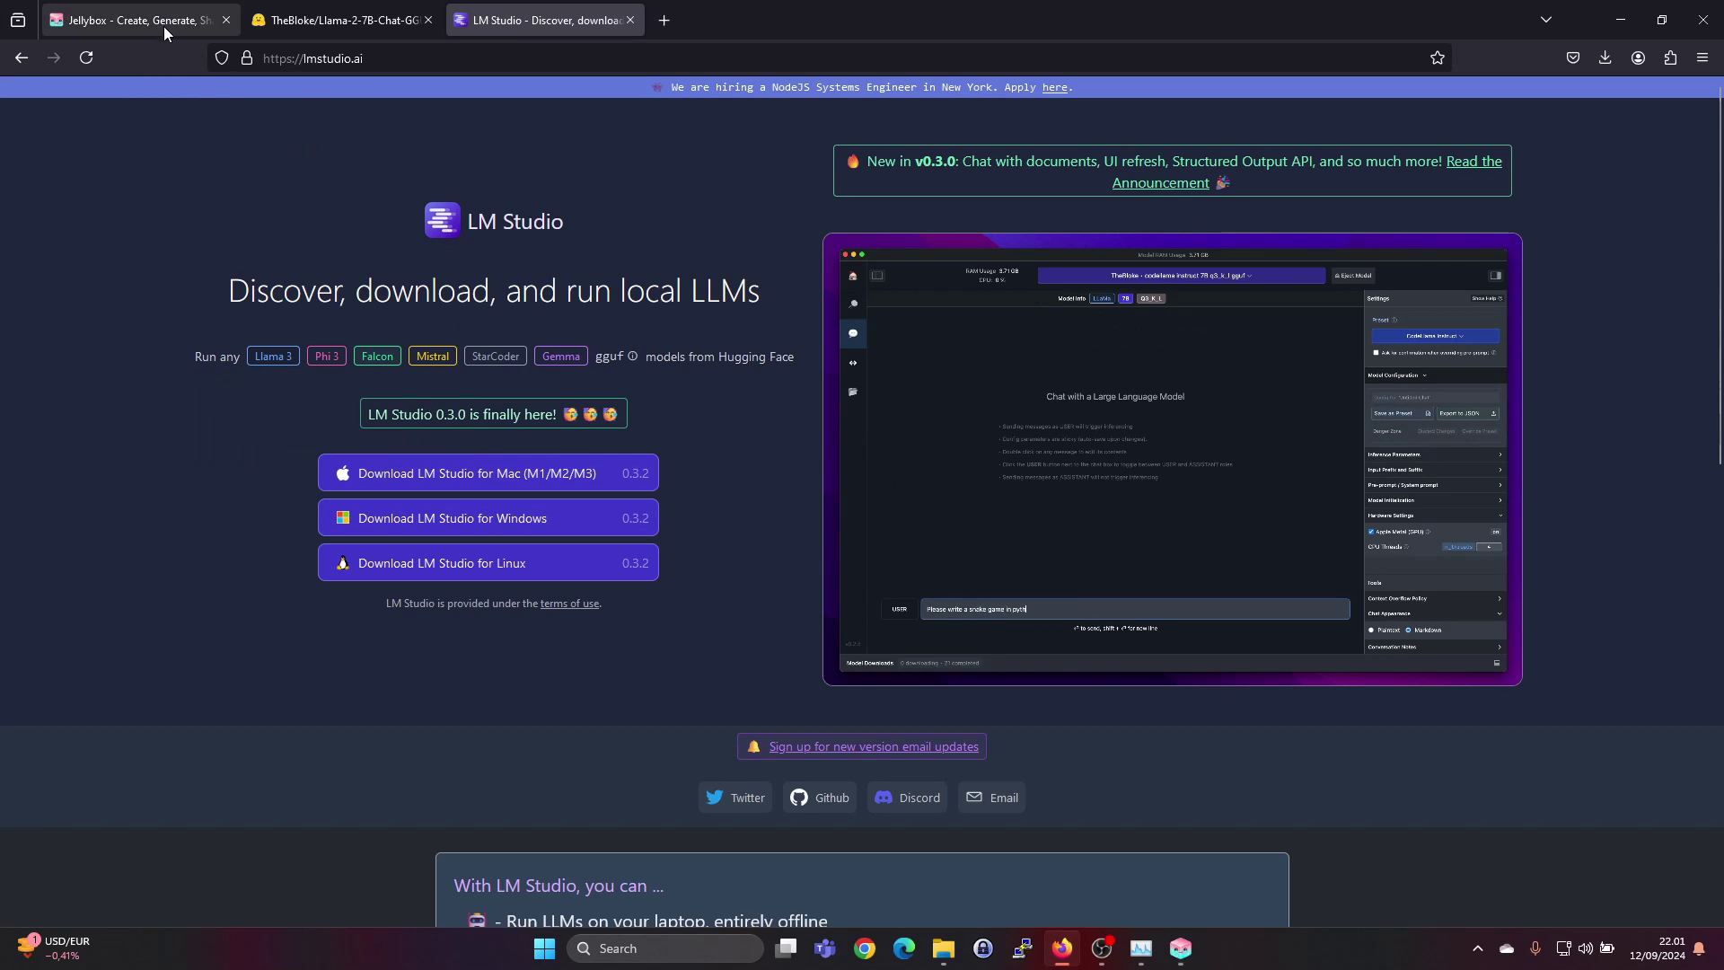
mouse_move(163, 27)
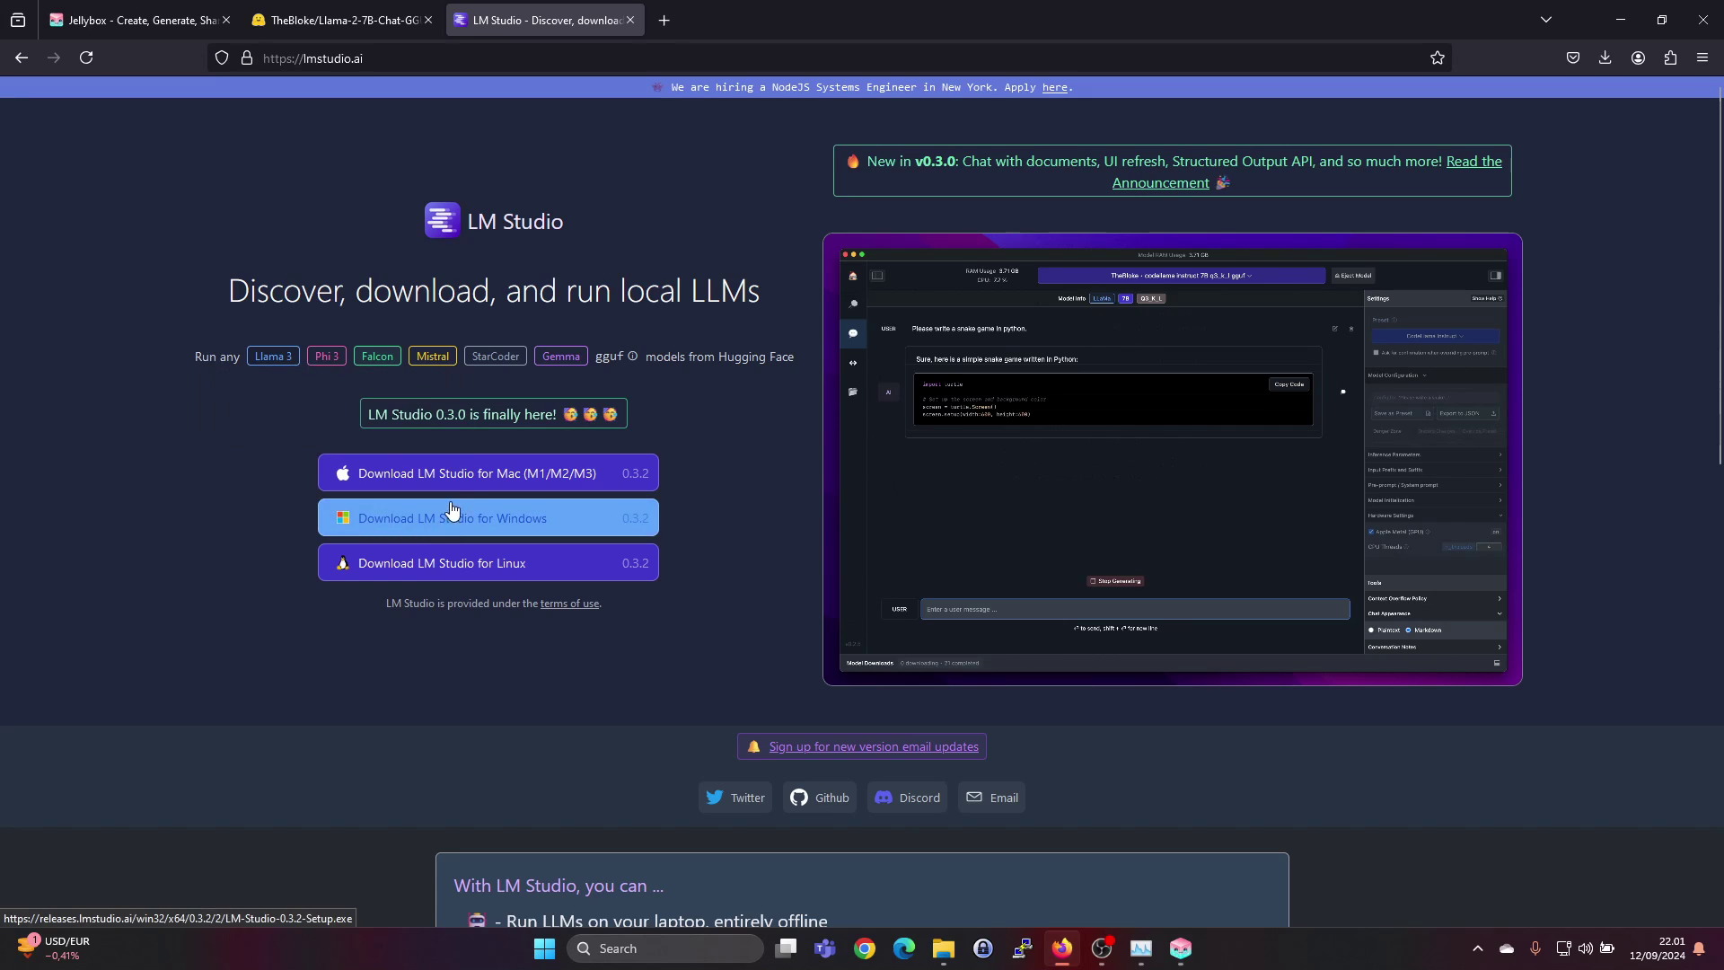
Return to the Jellybox homepage and scroll through its installers and feature previews
left_click(98, 11)
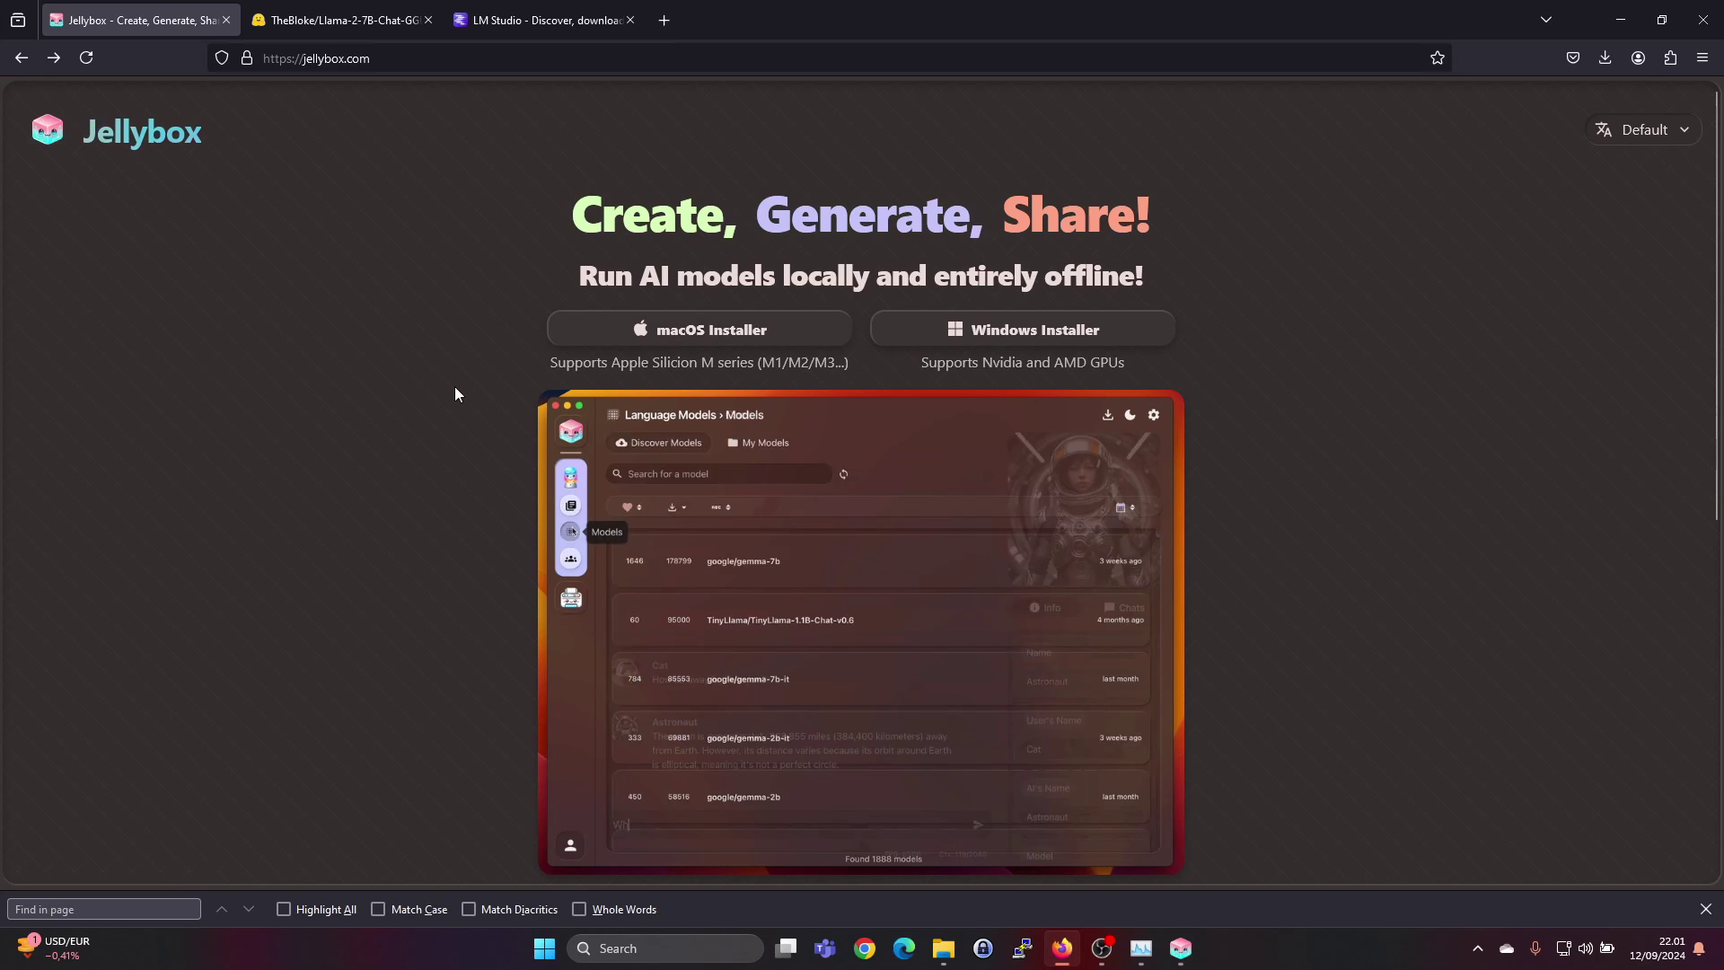
scroll(455, 388, "down", 1)
scroll(455, 388, "down", 4)
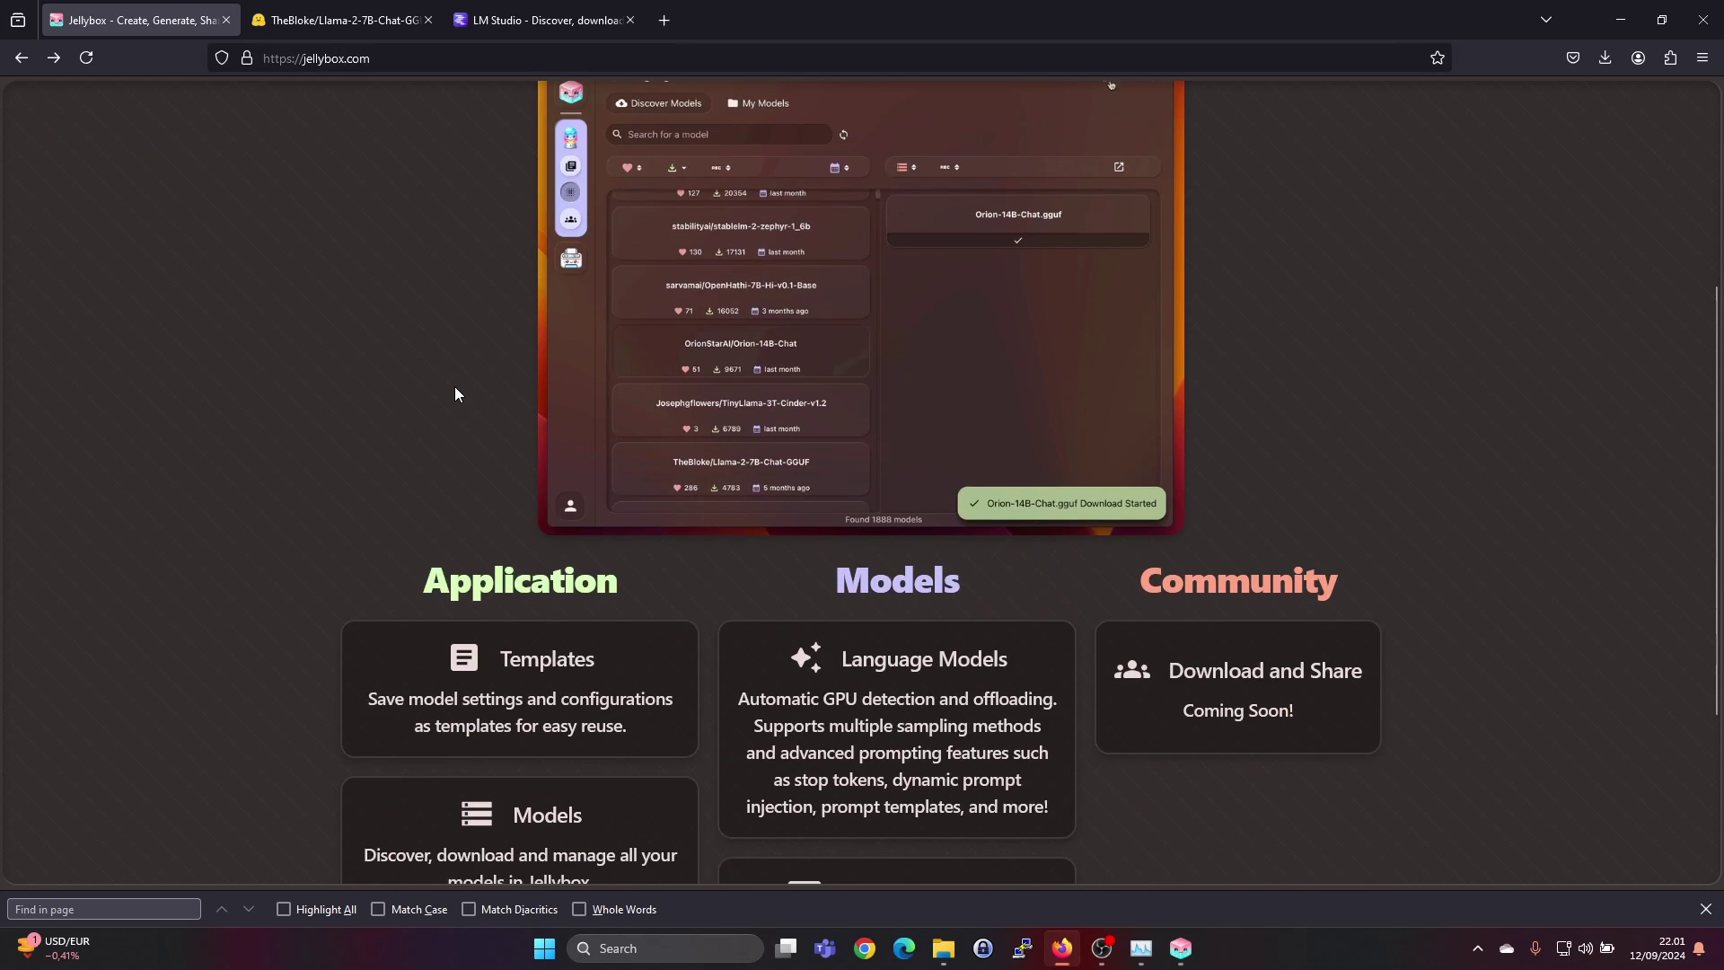
scroll(455, 388, "up", 5)
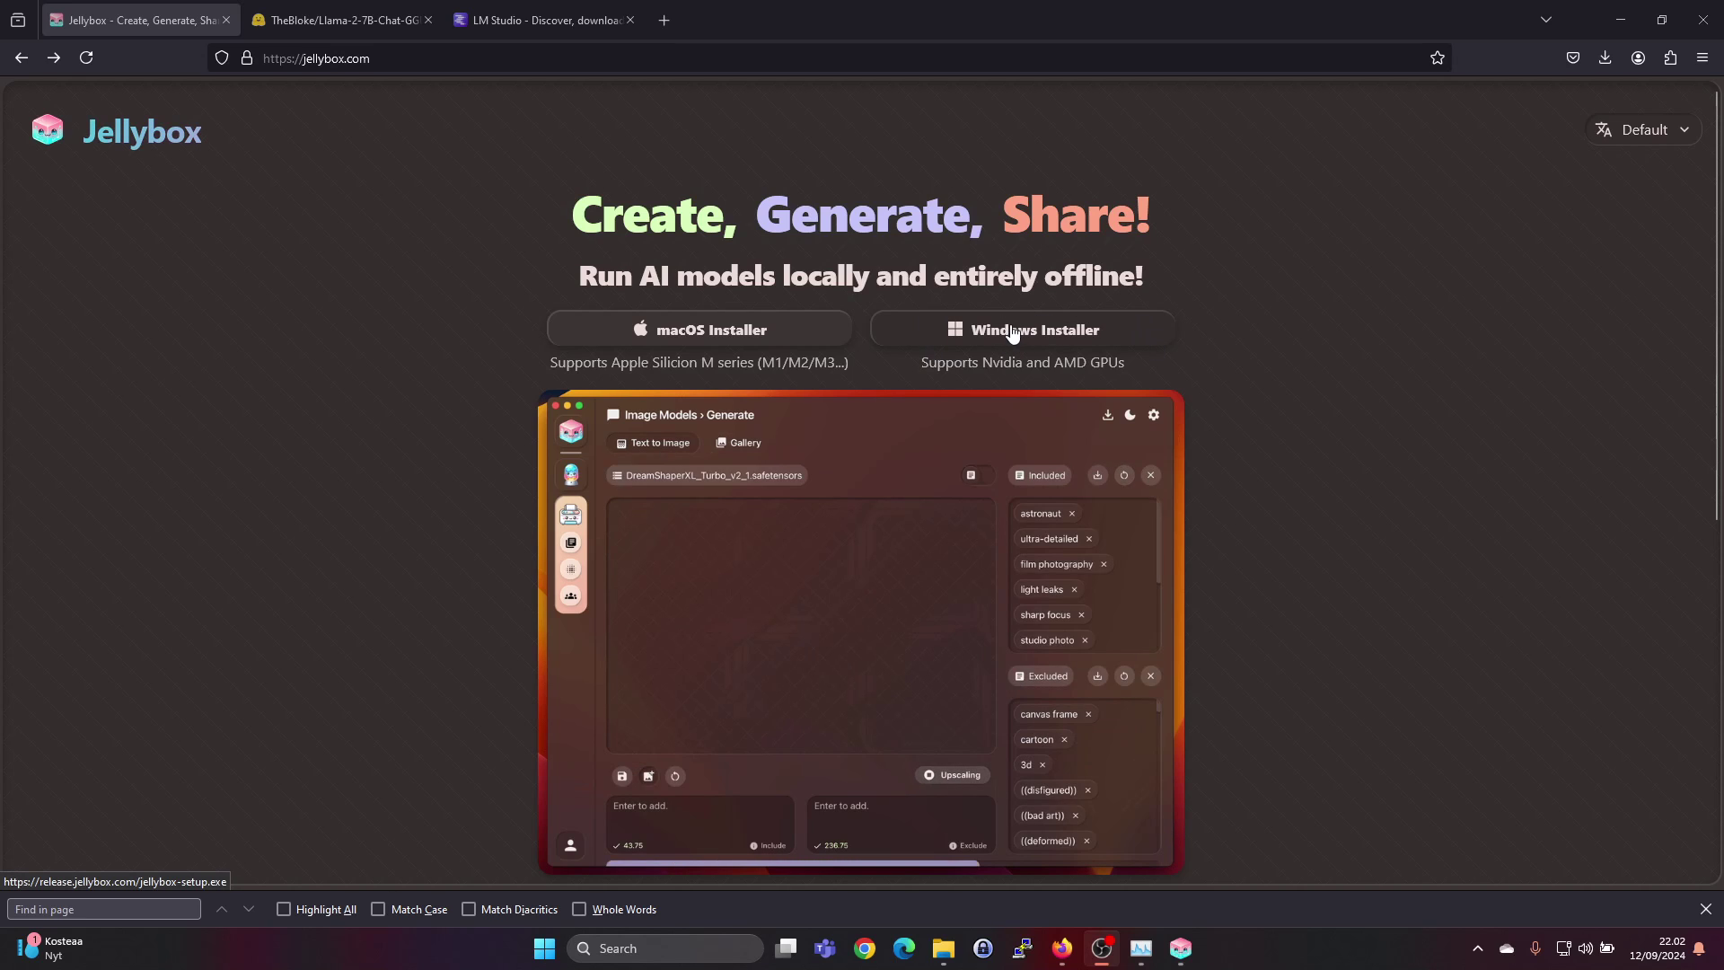
Bring Jellybox to its Home page after confirming the Llama, Mistral and diffusion downloads are finished
left_click(1180, 953)
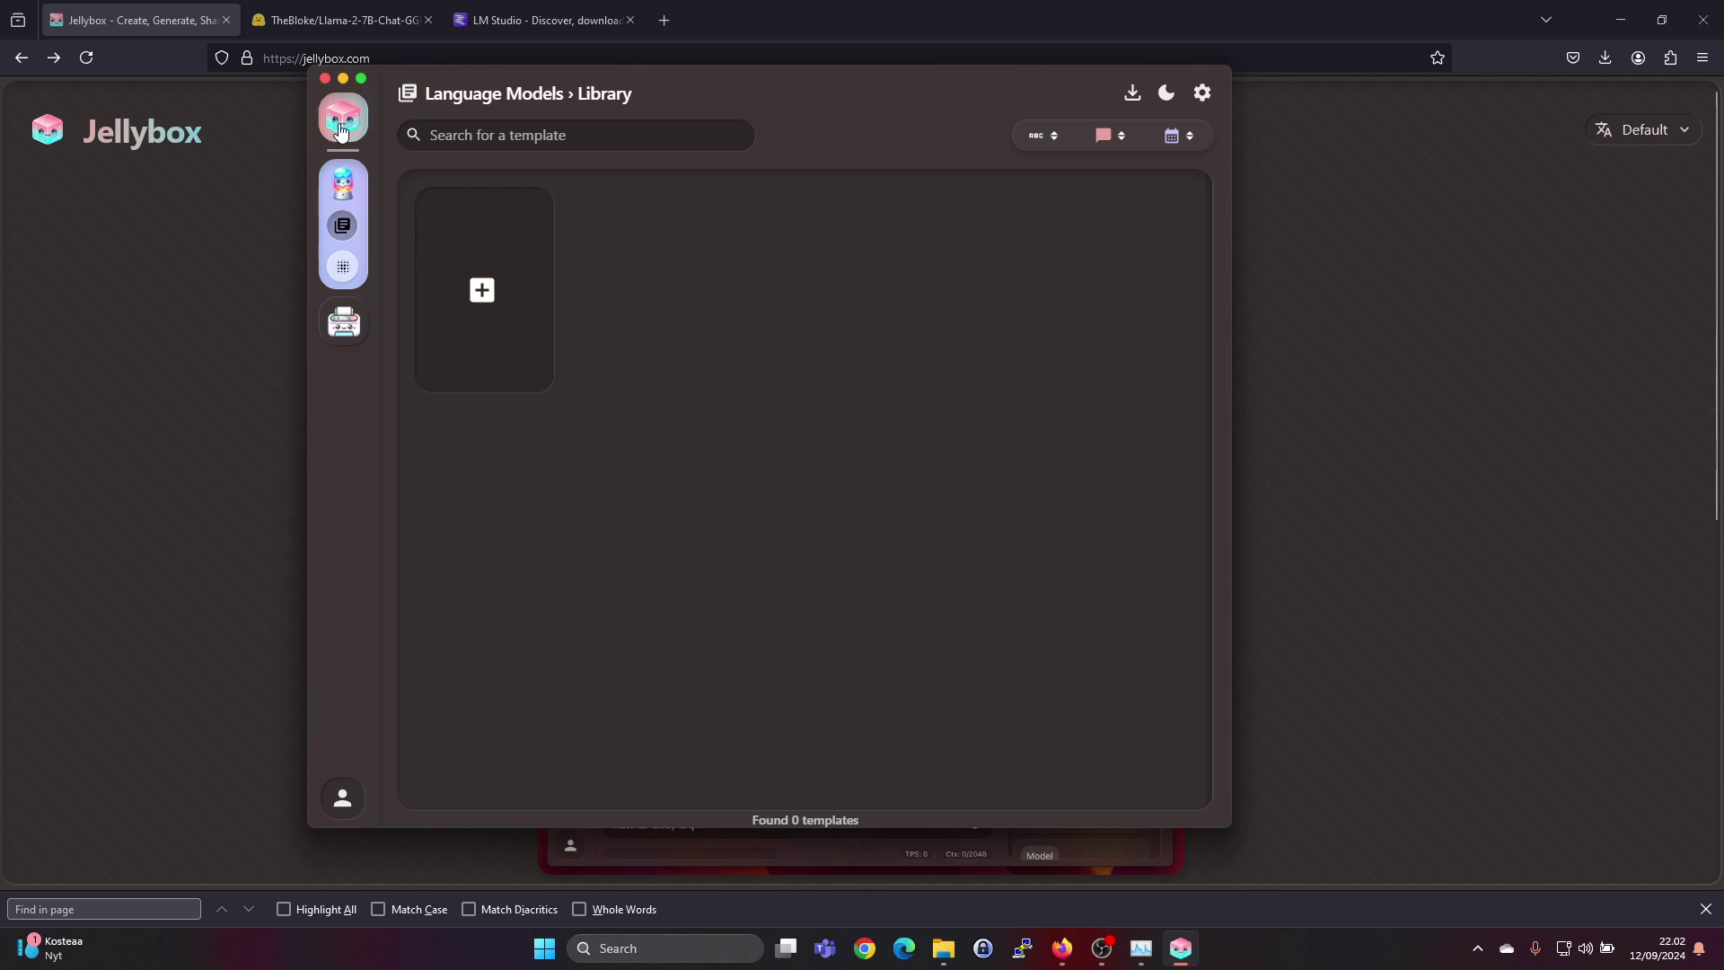
left_click(340, 130)
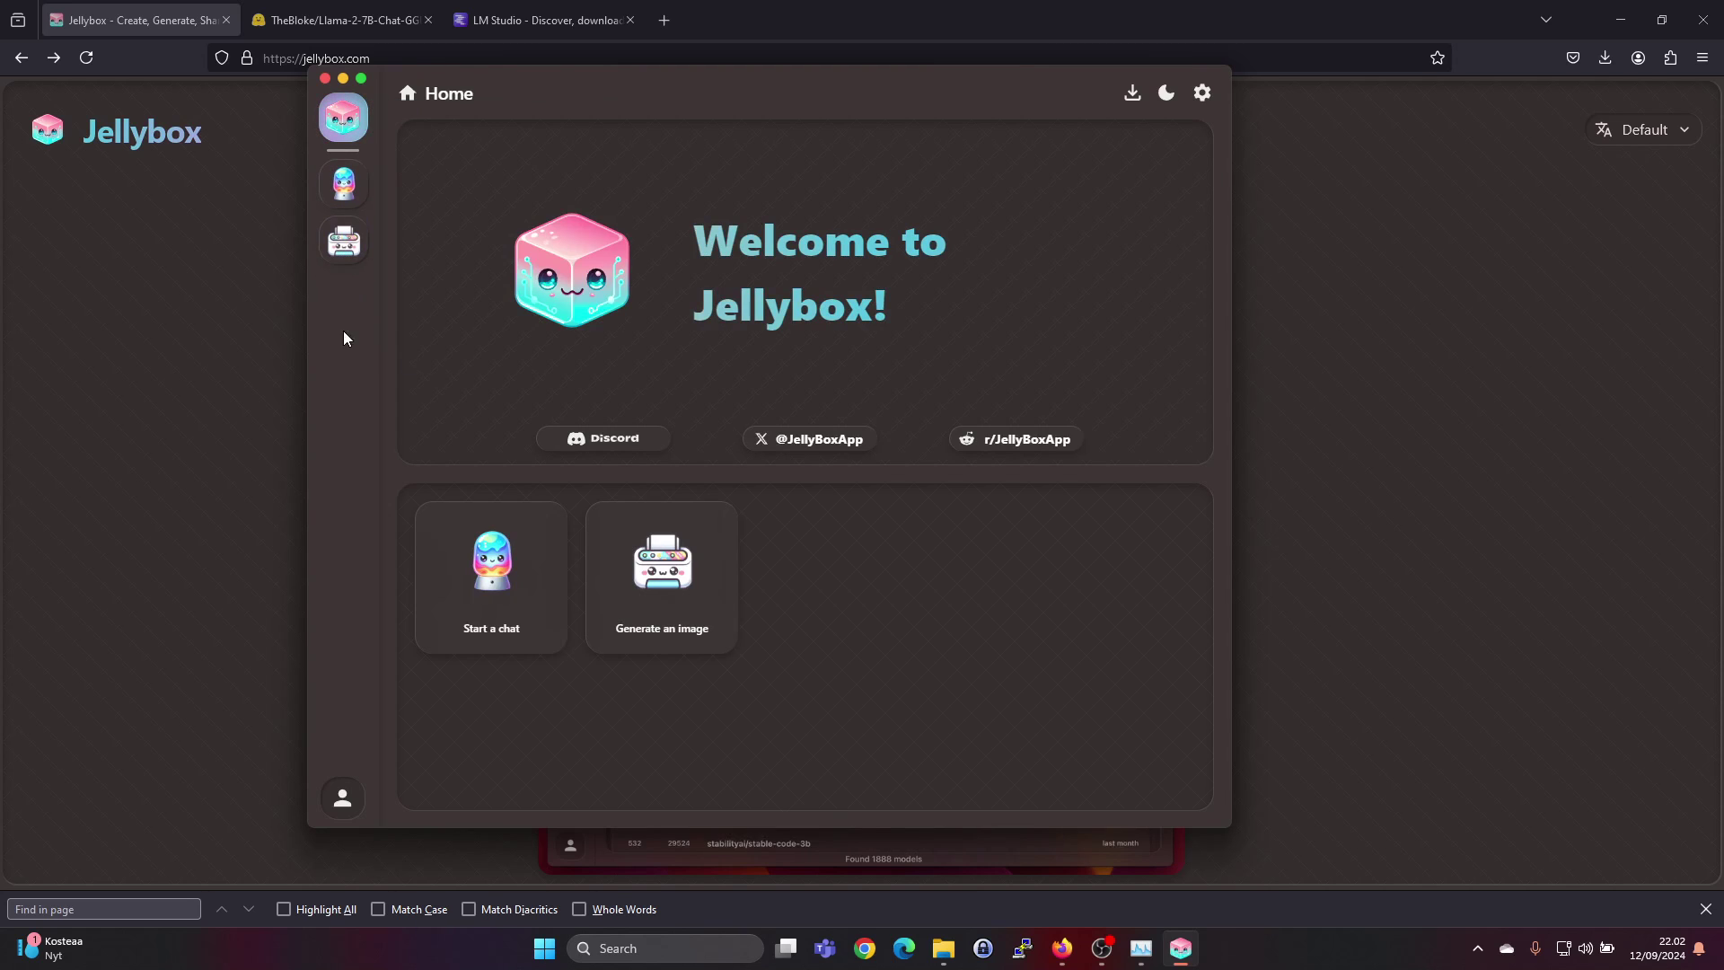
left_click(1133, 92)
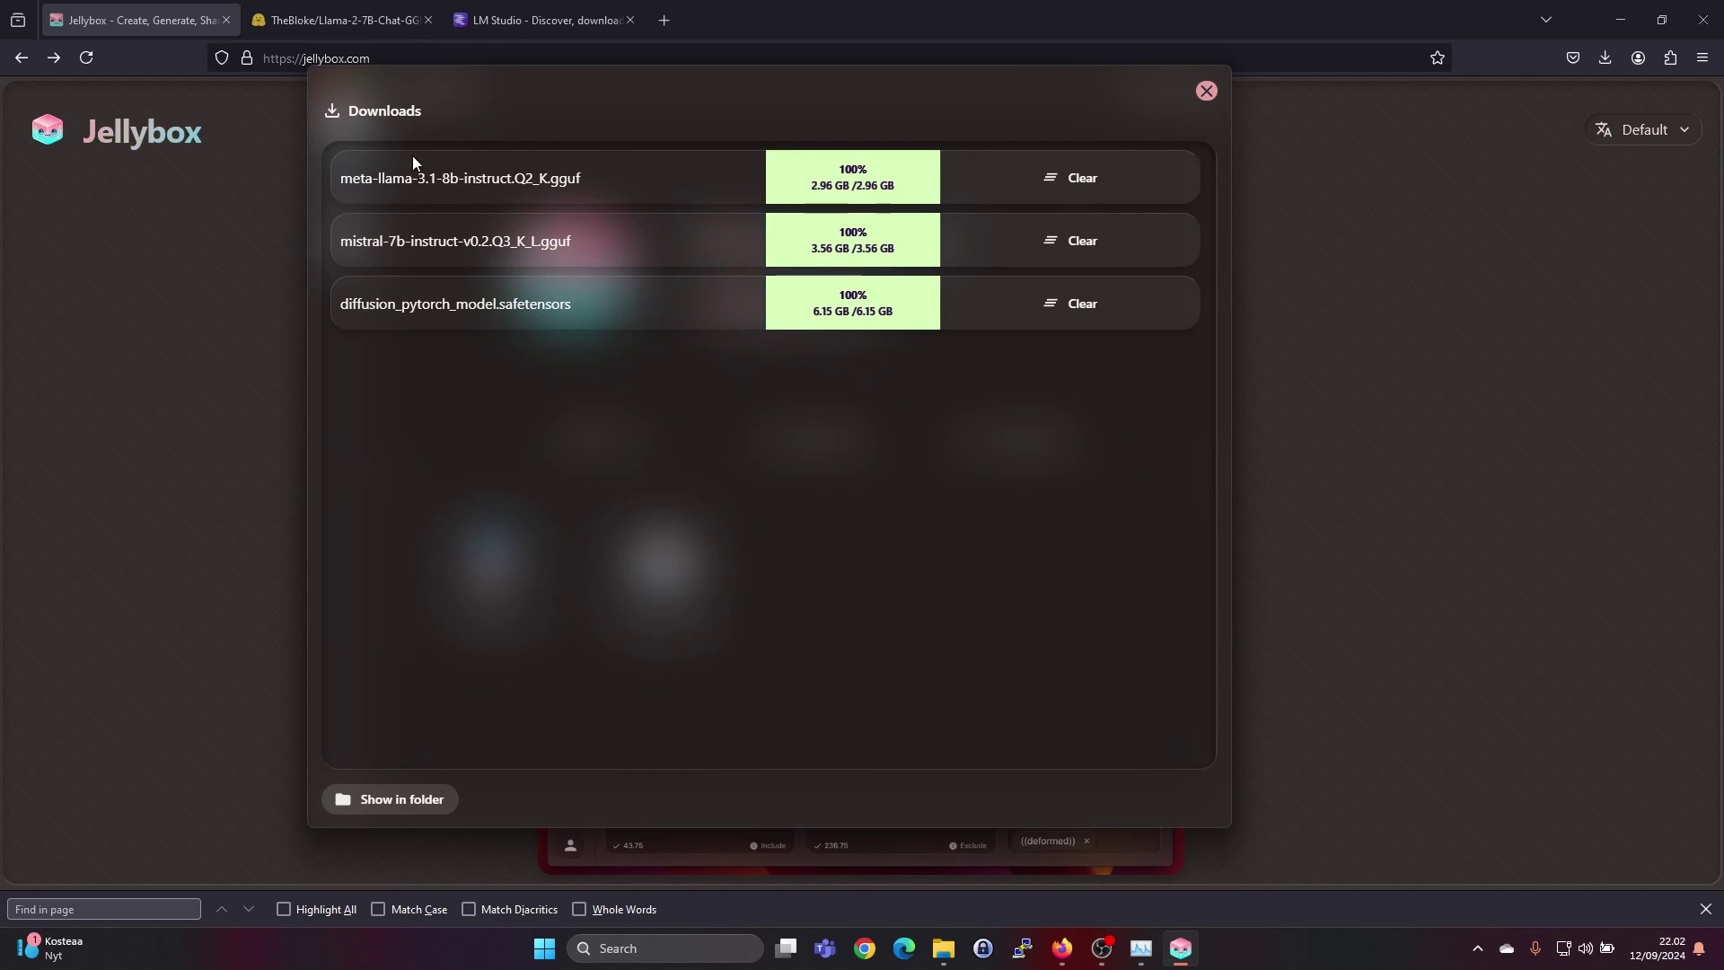
left_click(1205, 93)
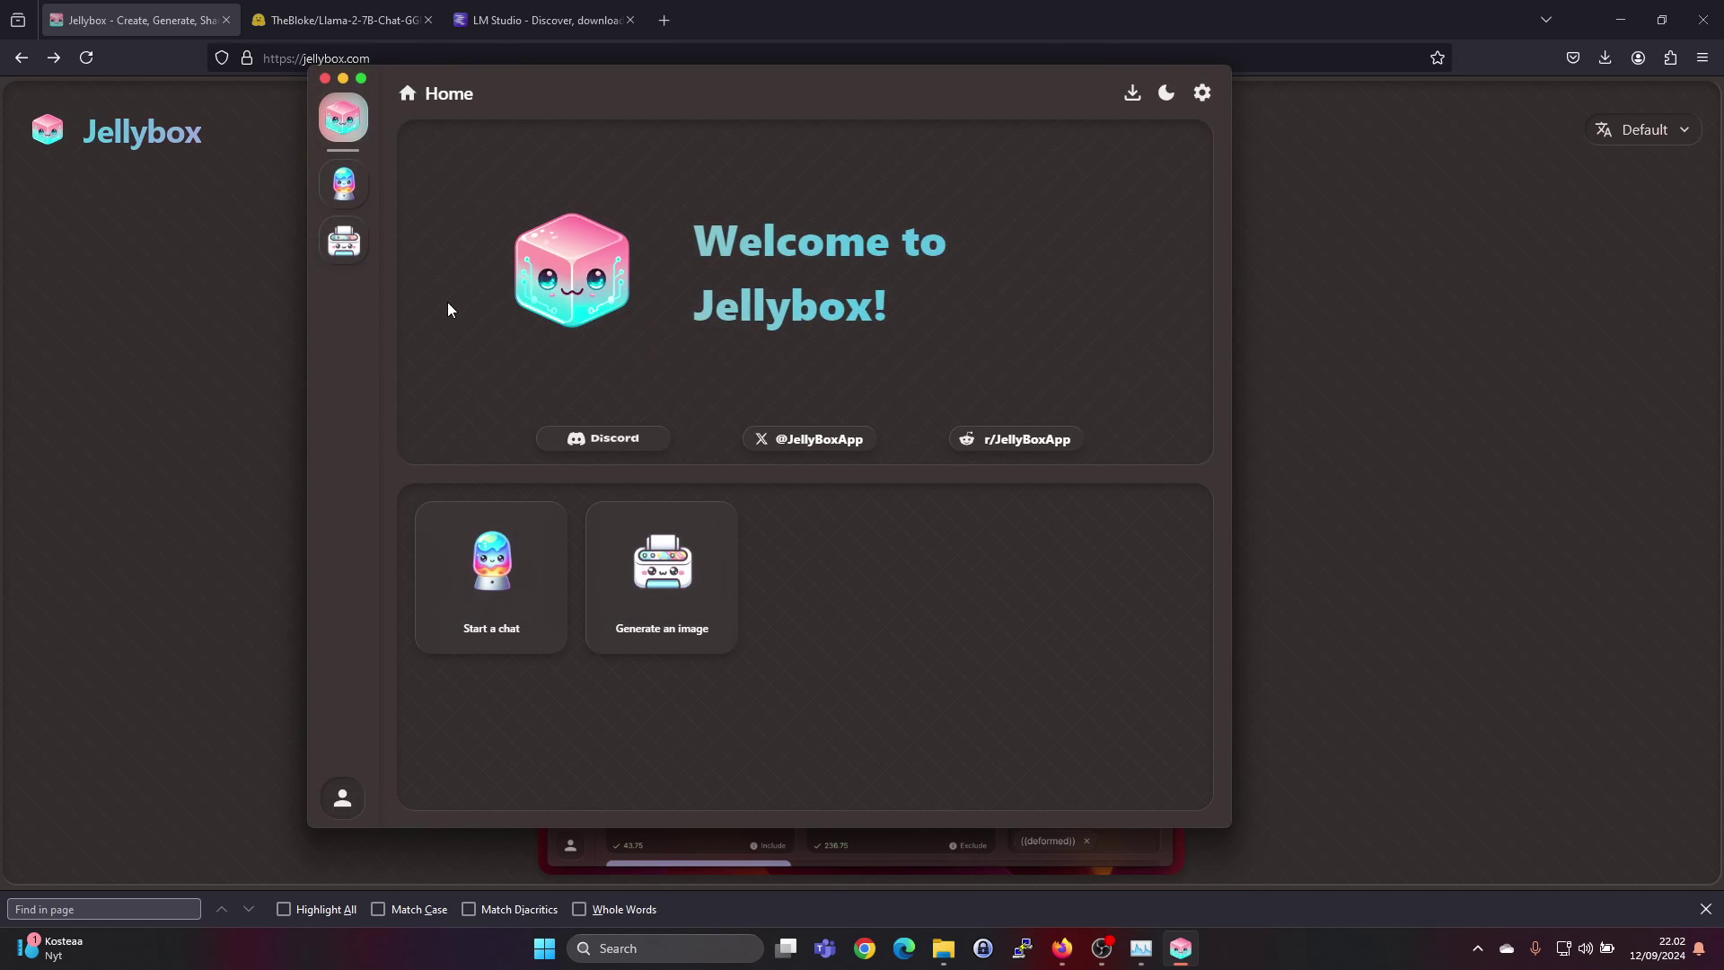
Open the Discover Models catalogue and sort it by downloads, most downloaded first
left_click(354, 196)
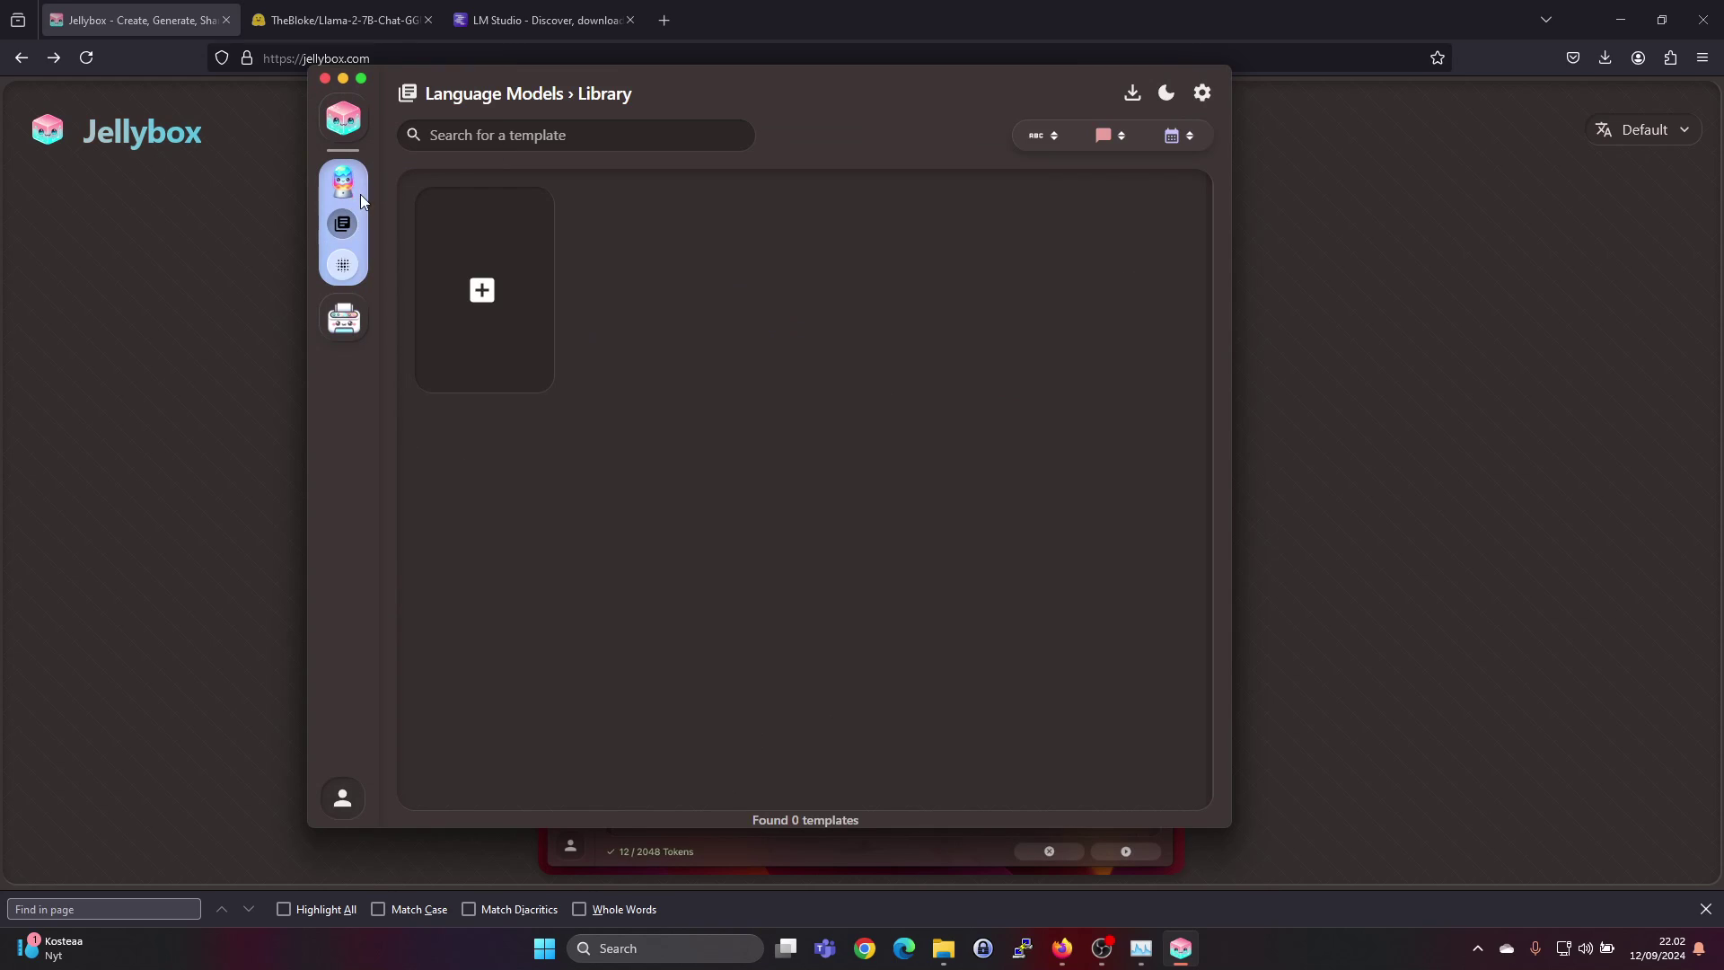
left_click(345, 270)
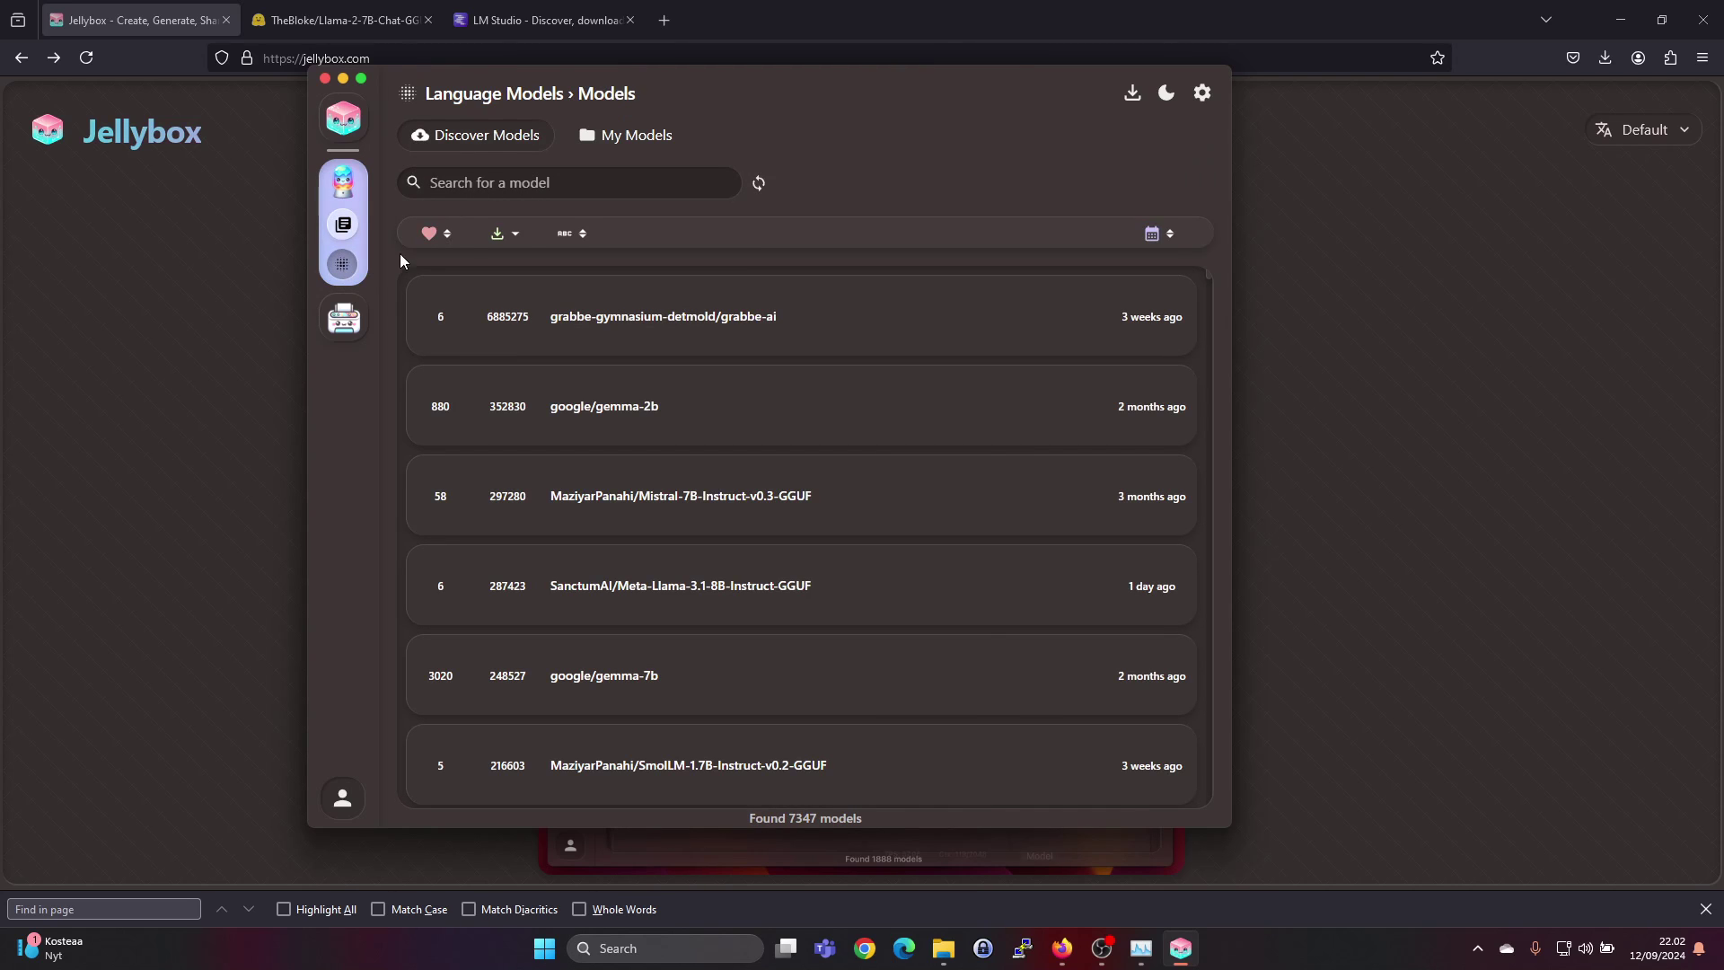
left_click(435, 235)
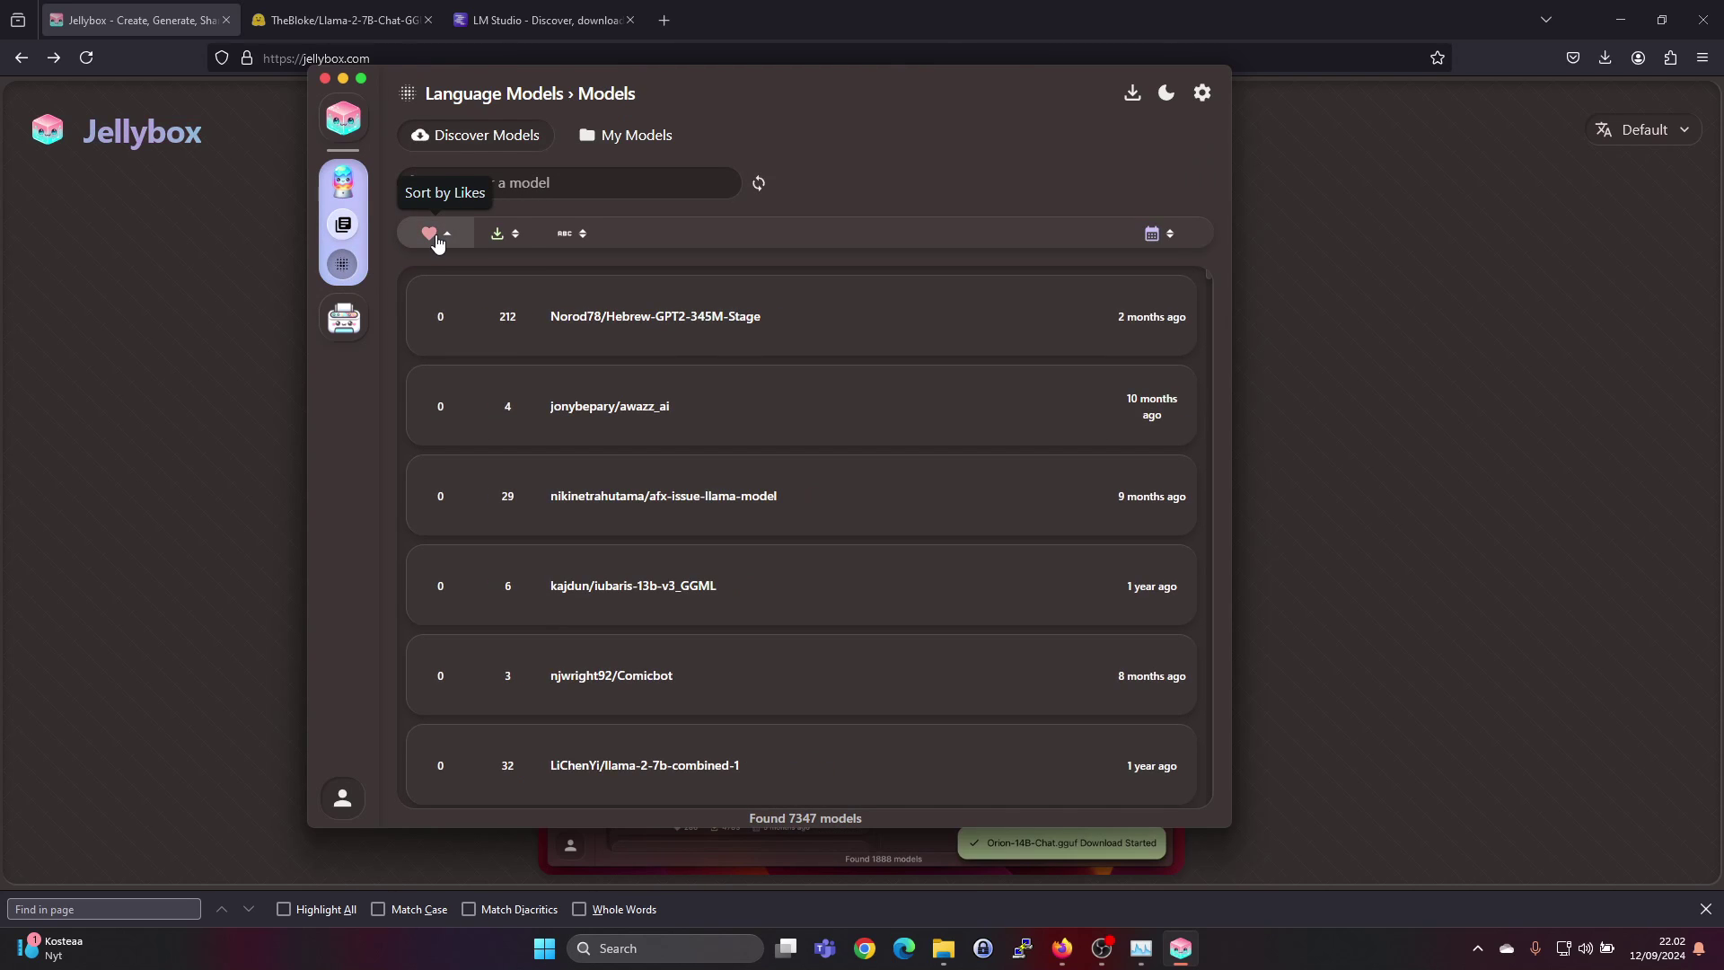
left_click(436, 235)
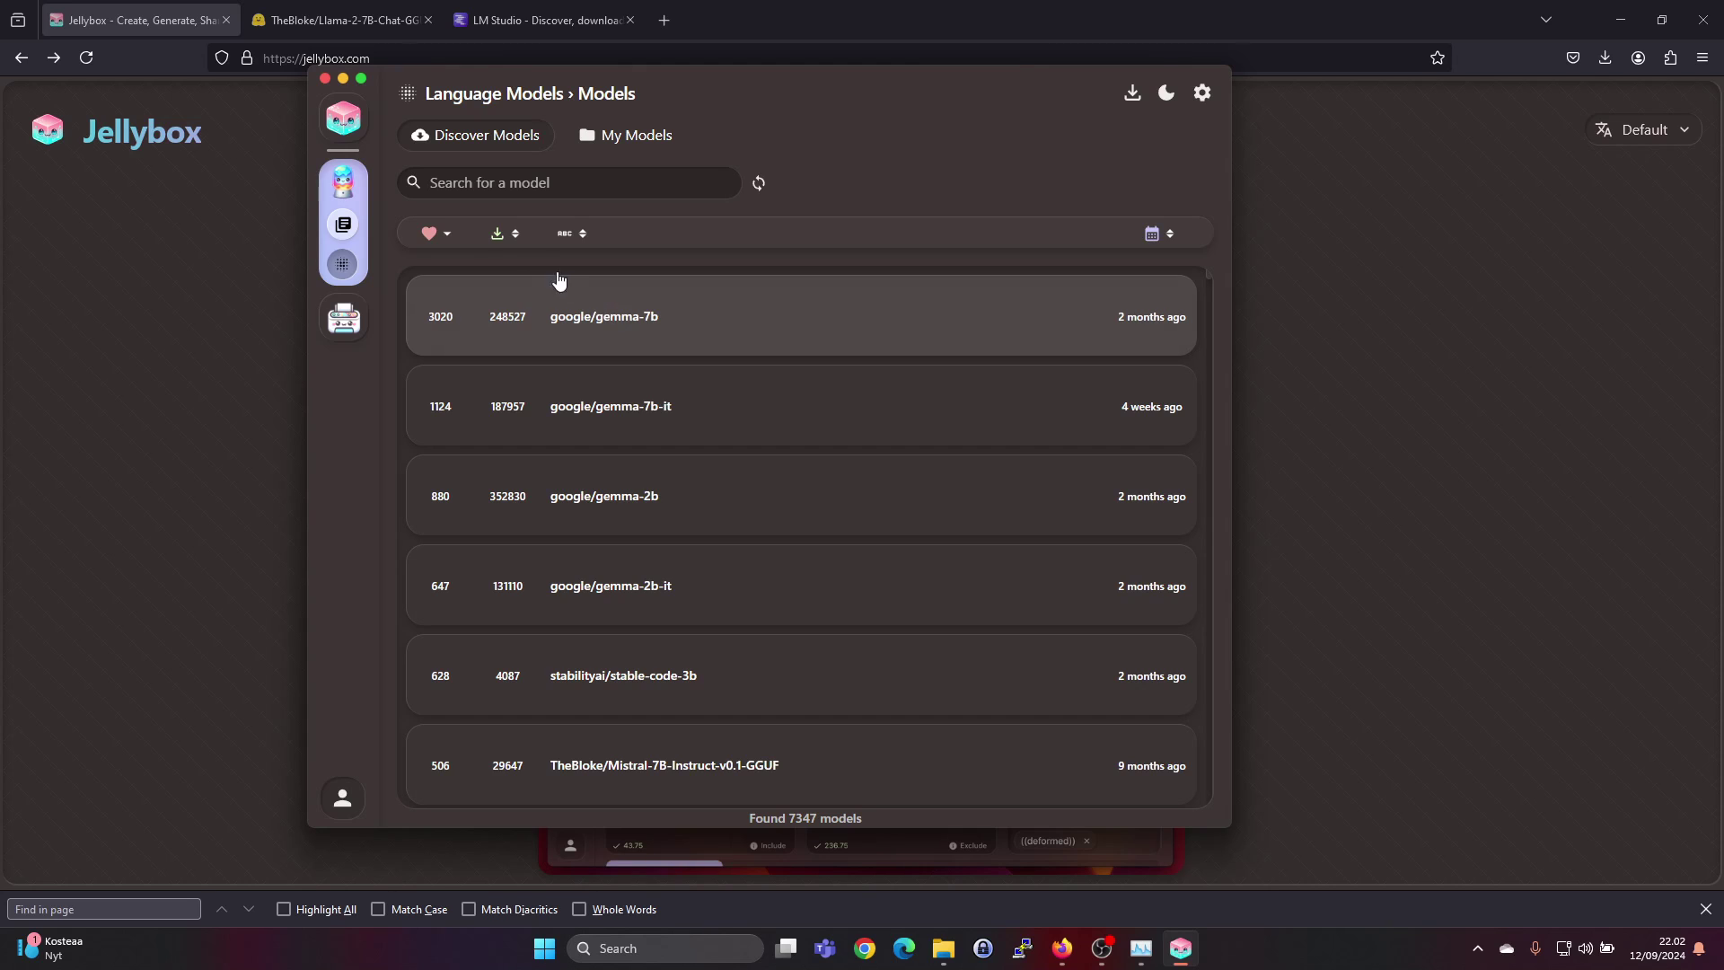
left_click(498, 239)
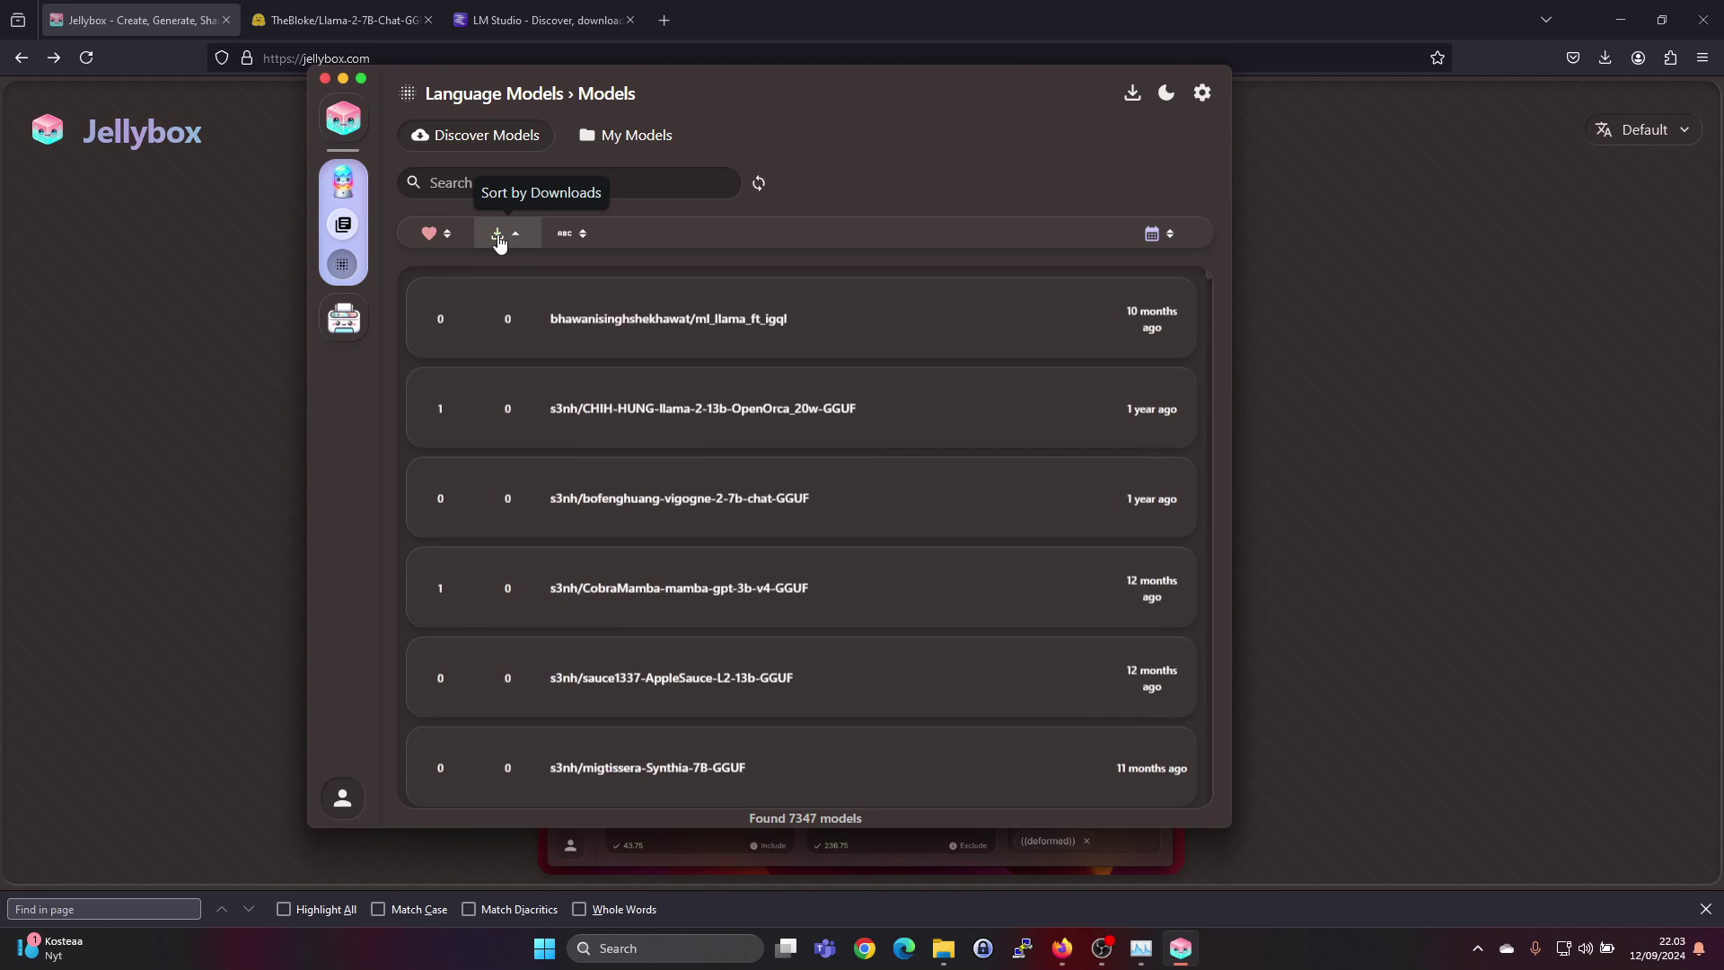
left_click(502, 239)
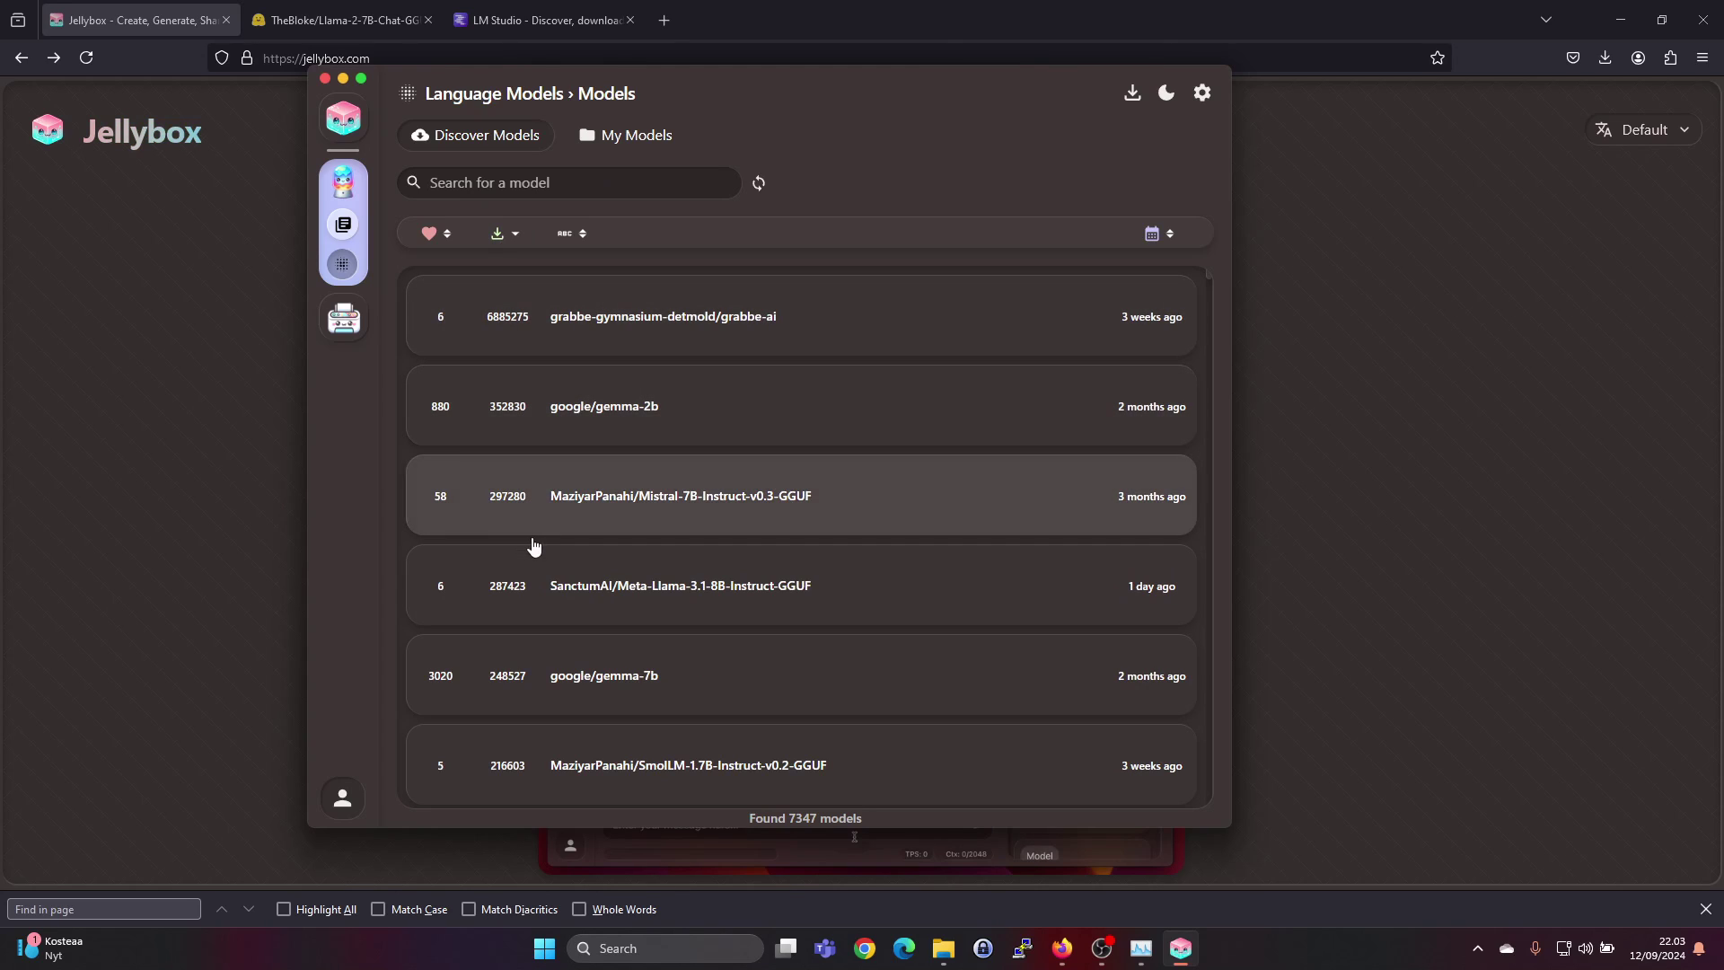
scroll(578, 712, "down", 1)
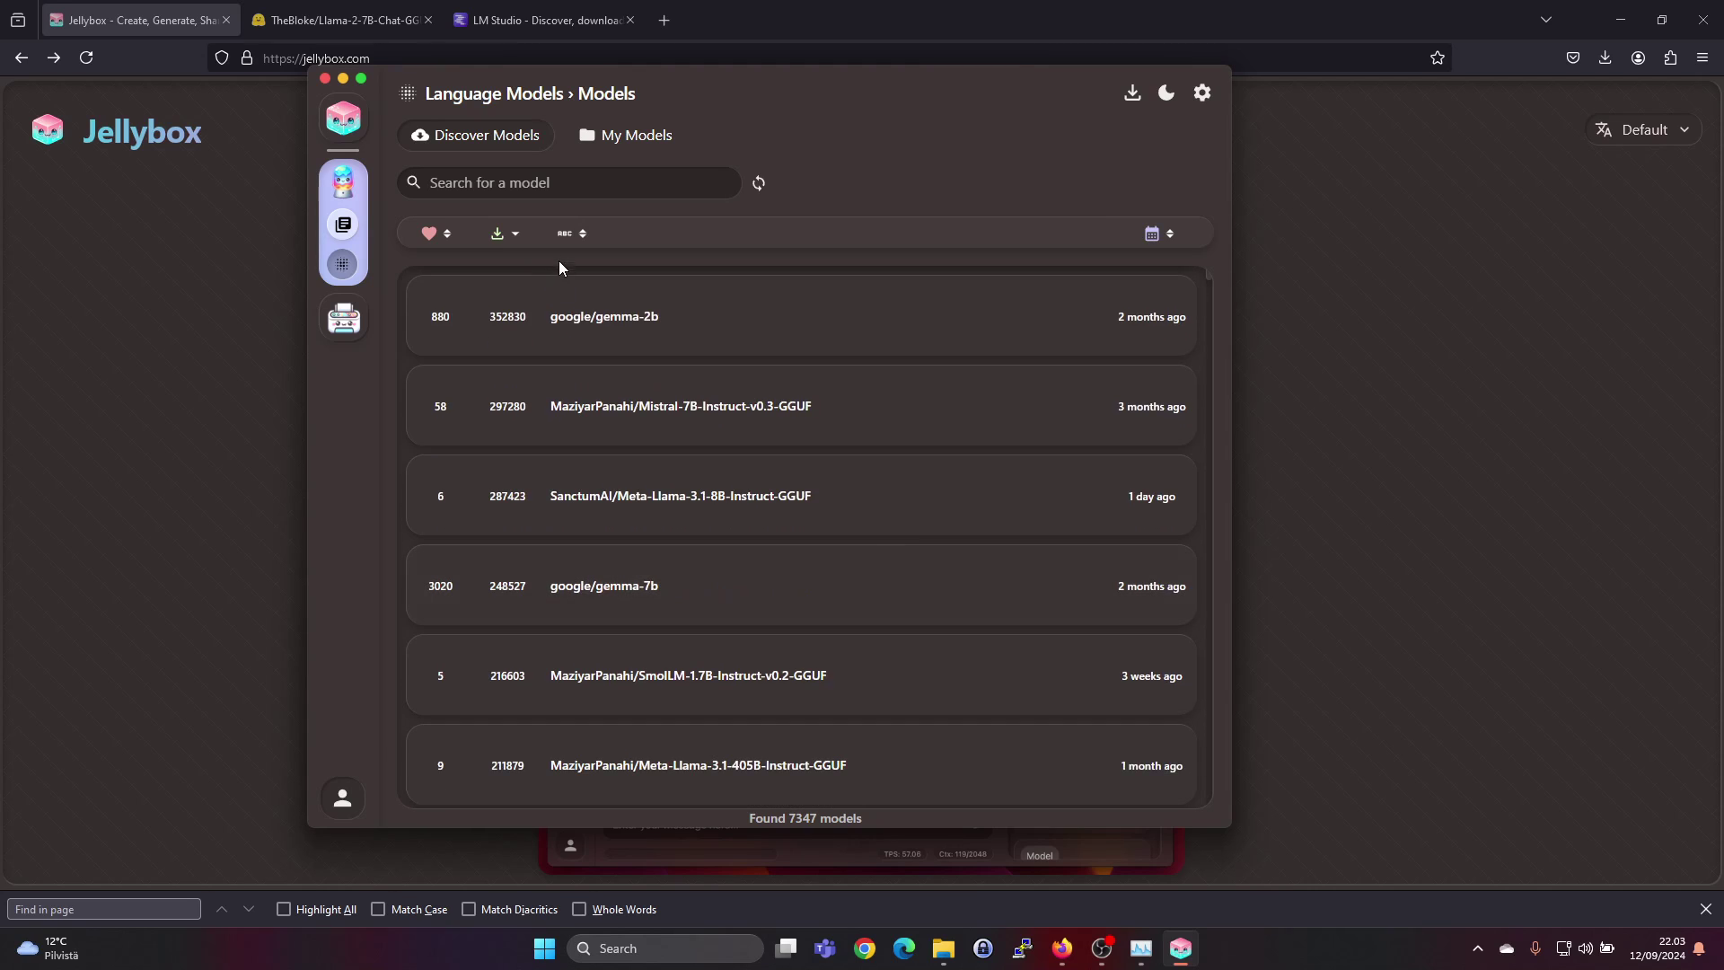
scroll(589, 404, "up", 1)
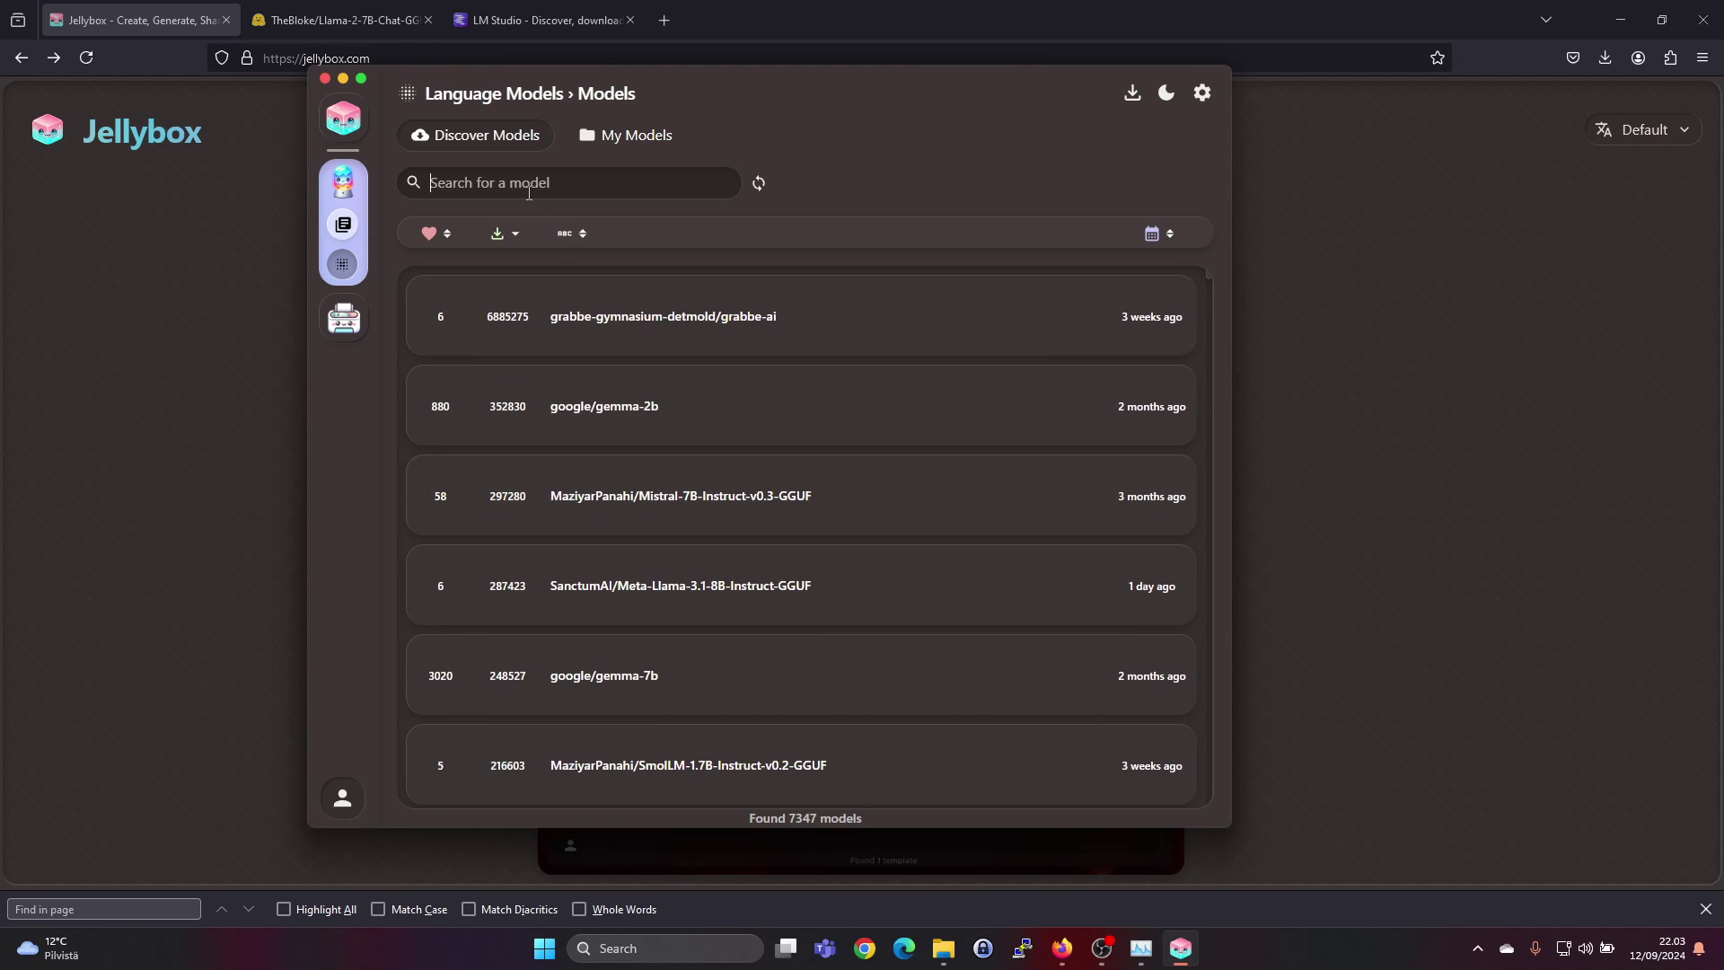
Search the models for 'llama', sort by most downloads, and open SanctumAI's Meta-Llama-3.1-8B-Instruct-GGUF files
type("mix")
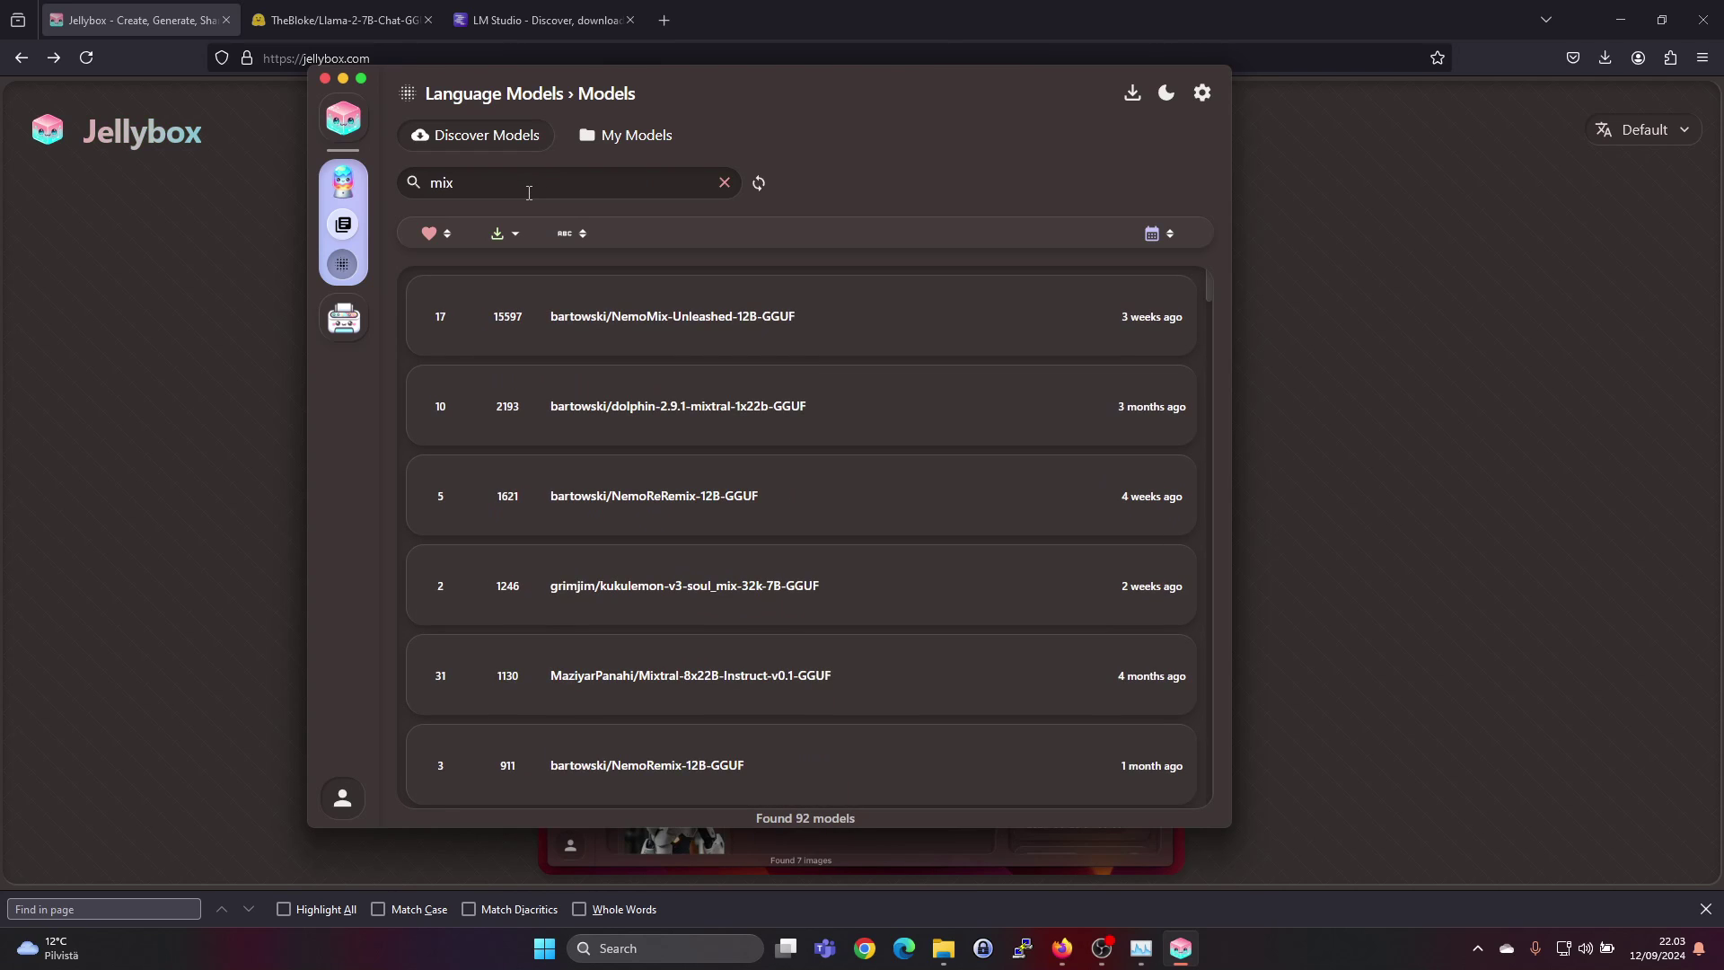
key("BackSpace")
key("BackSpace")
key("BackSpace")
type("lla")
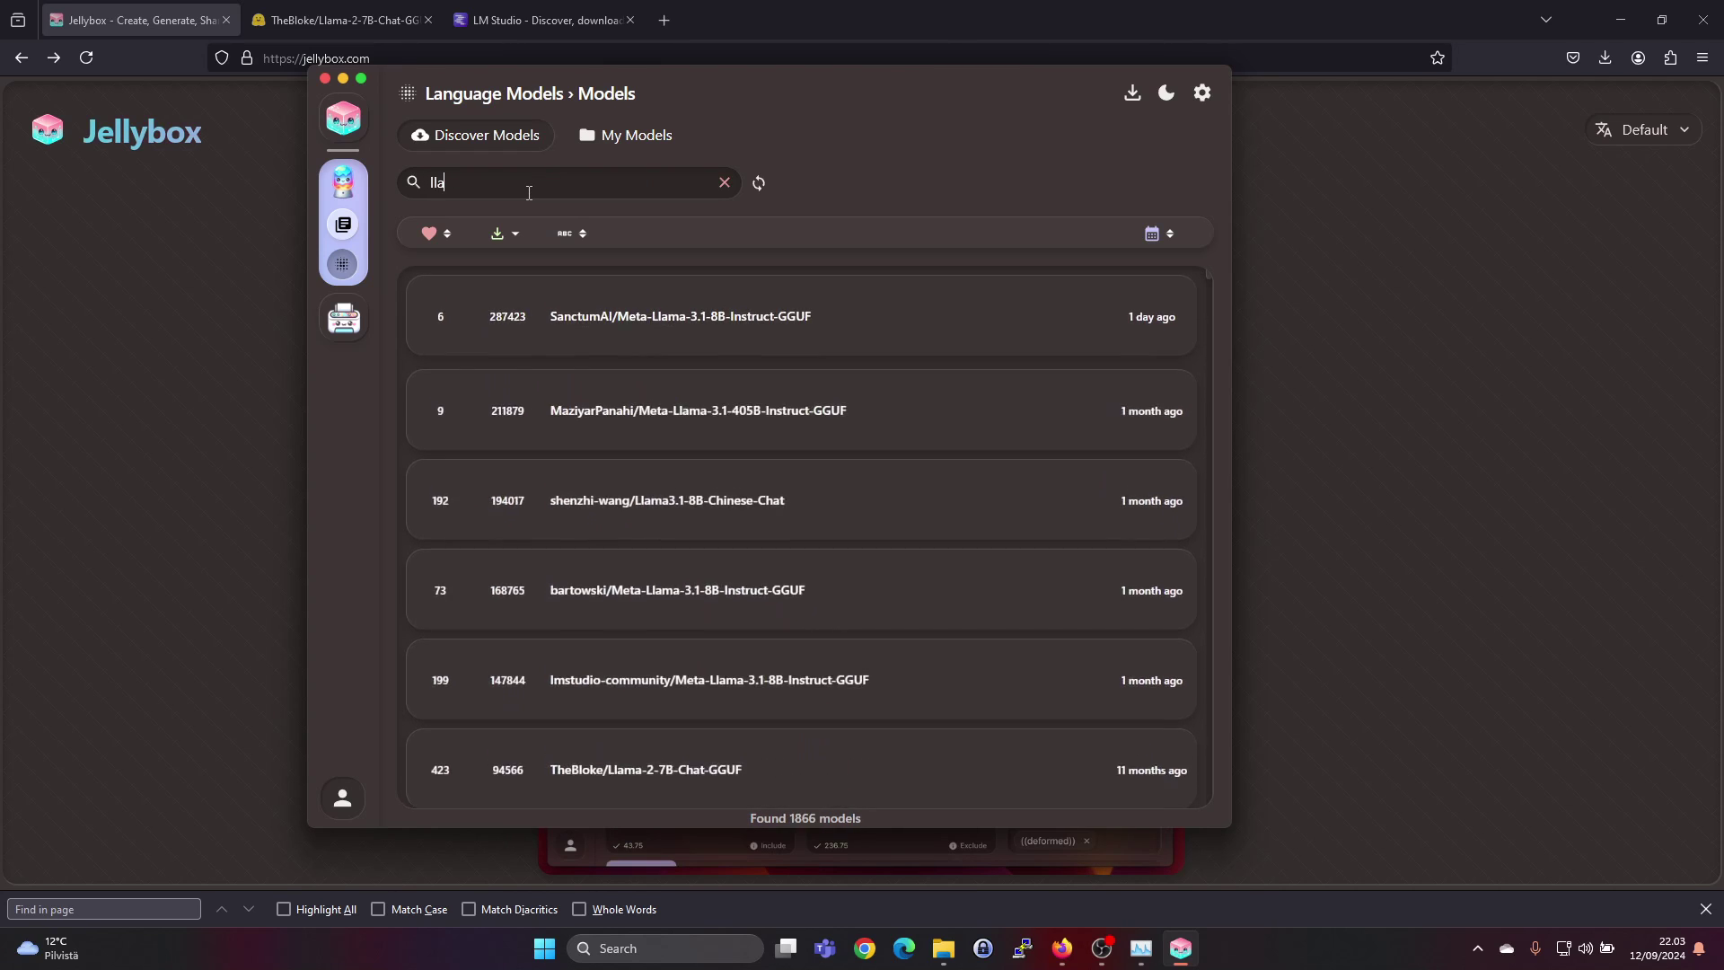
type("ma")
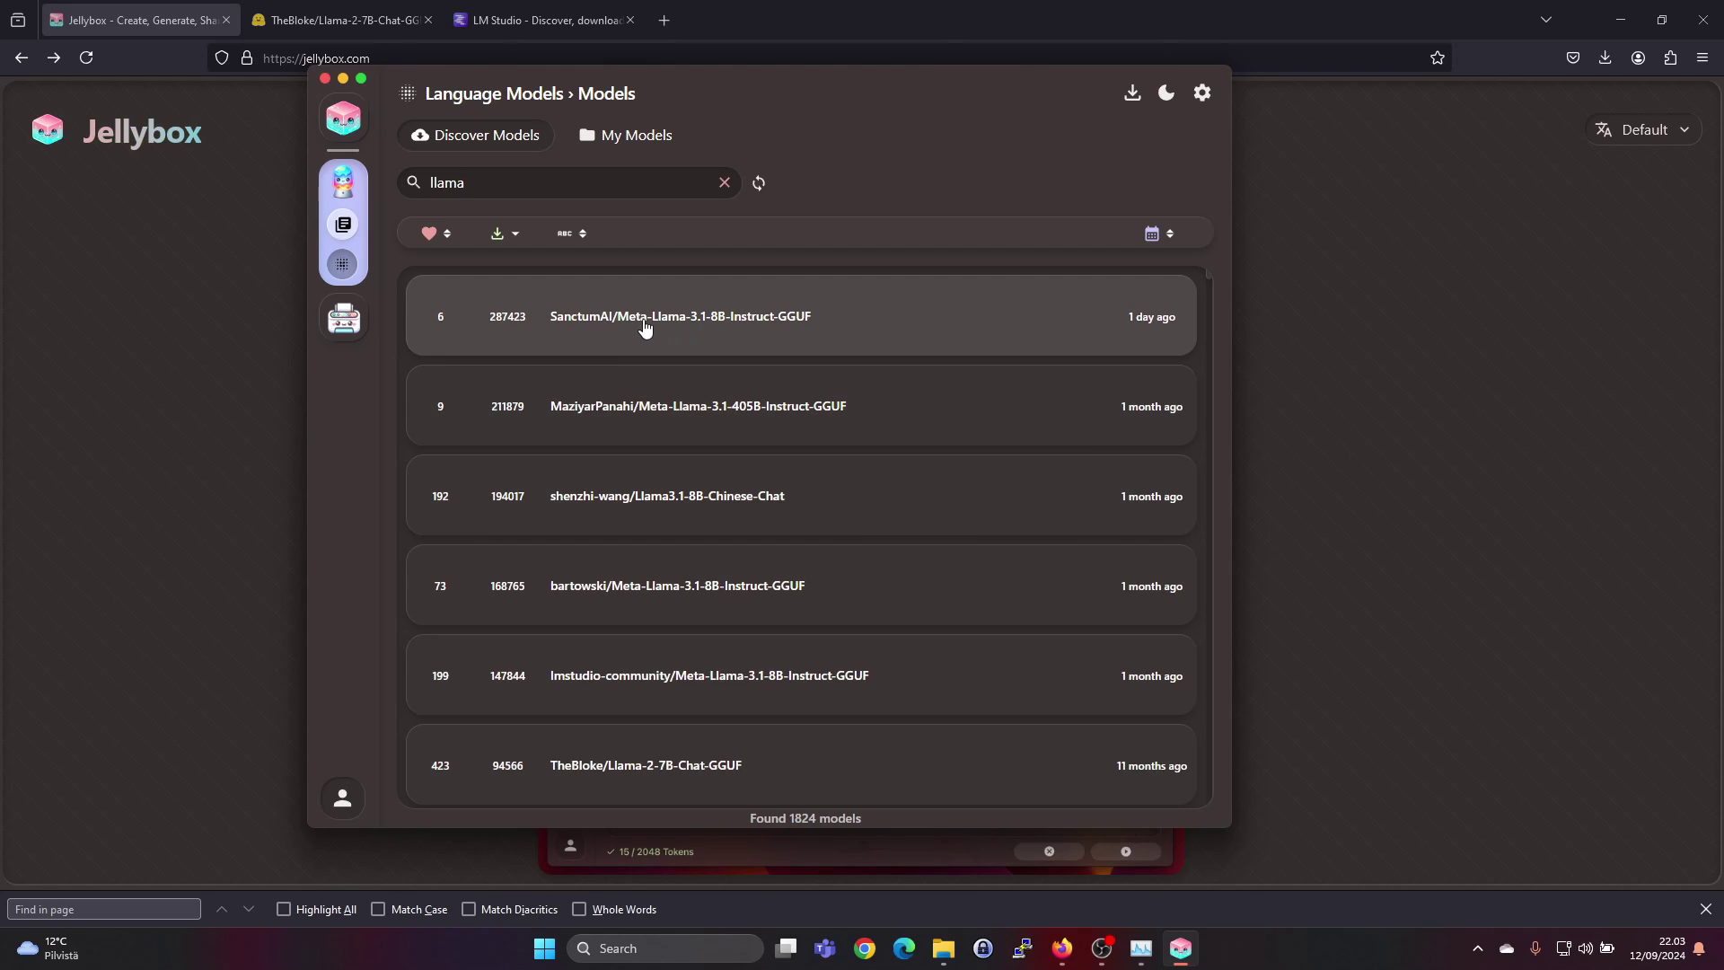
left_click(496, 233)
left_click(495, 232)
left_click(647, 337)
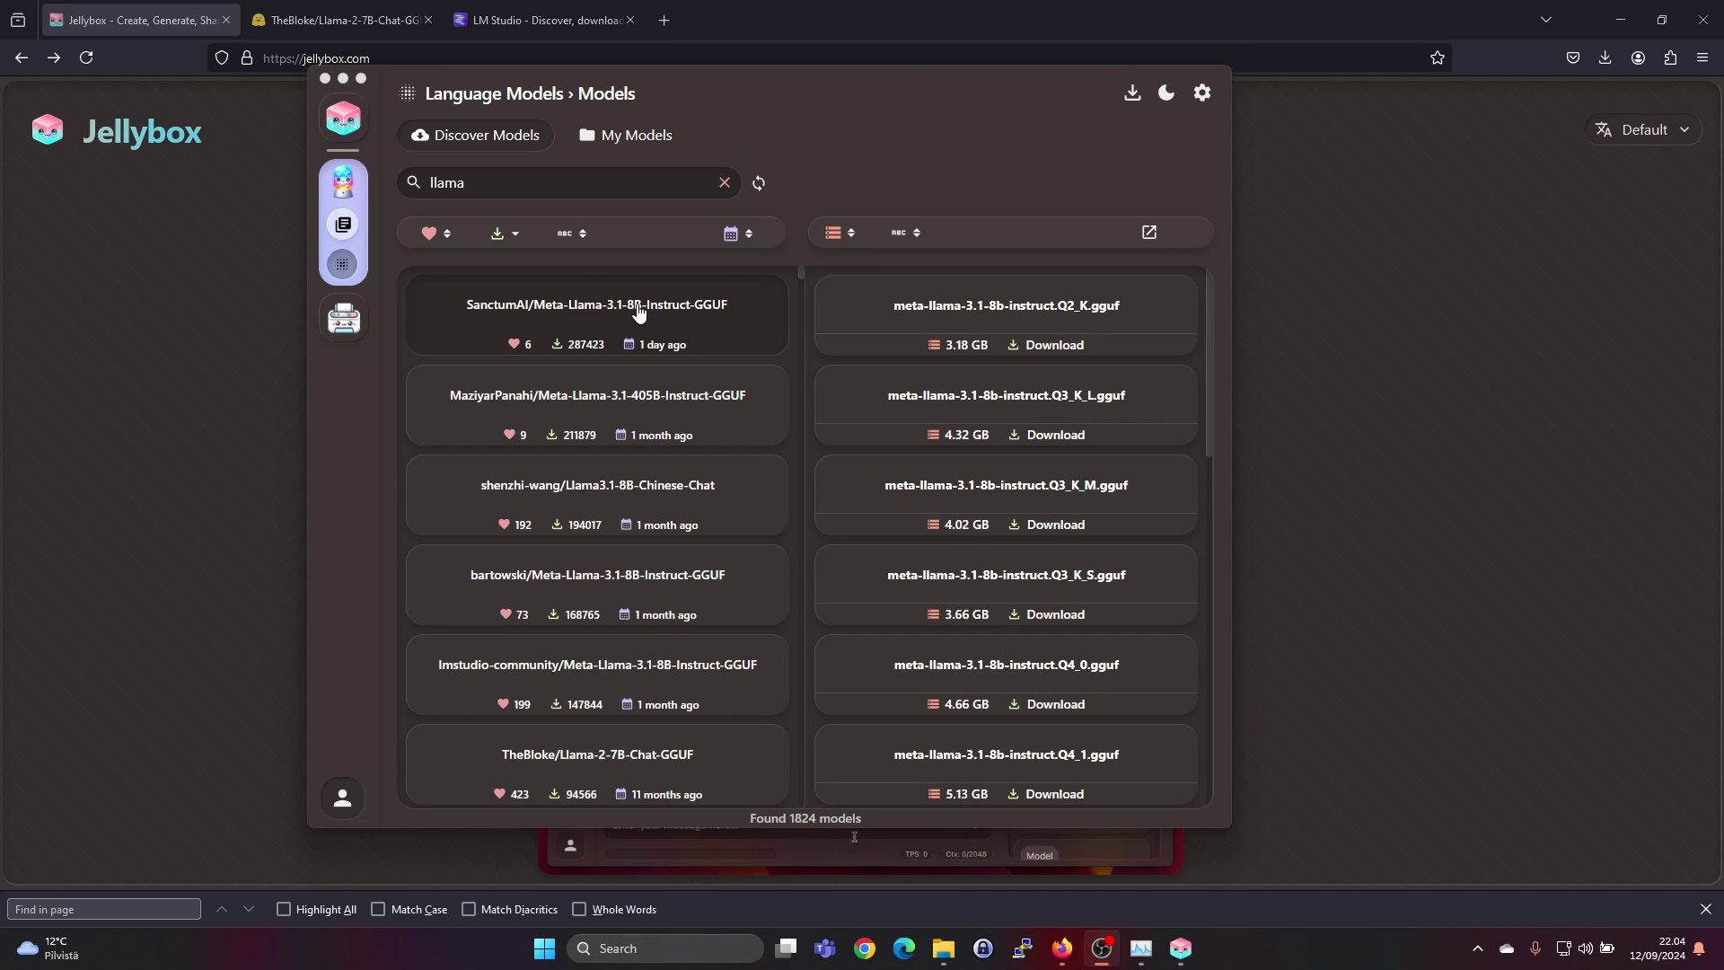
Compare the Llama 3.1 405B and 8B file lists, then download the 3.18 GB Q2_K gguf
left_click(663, 404)
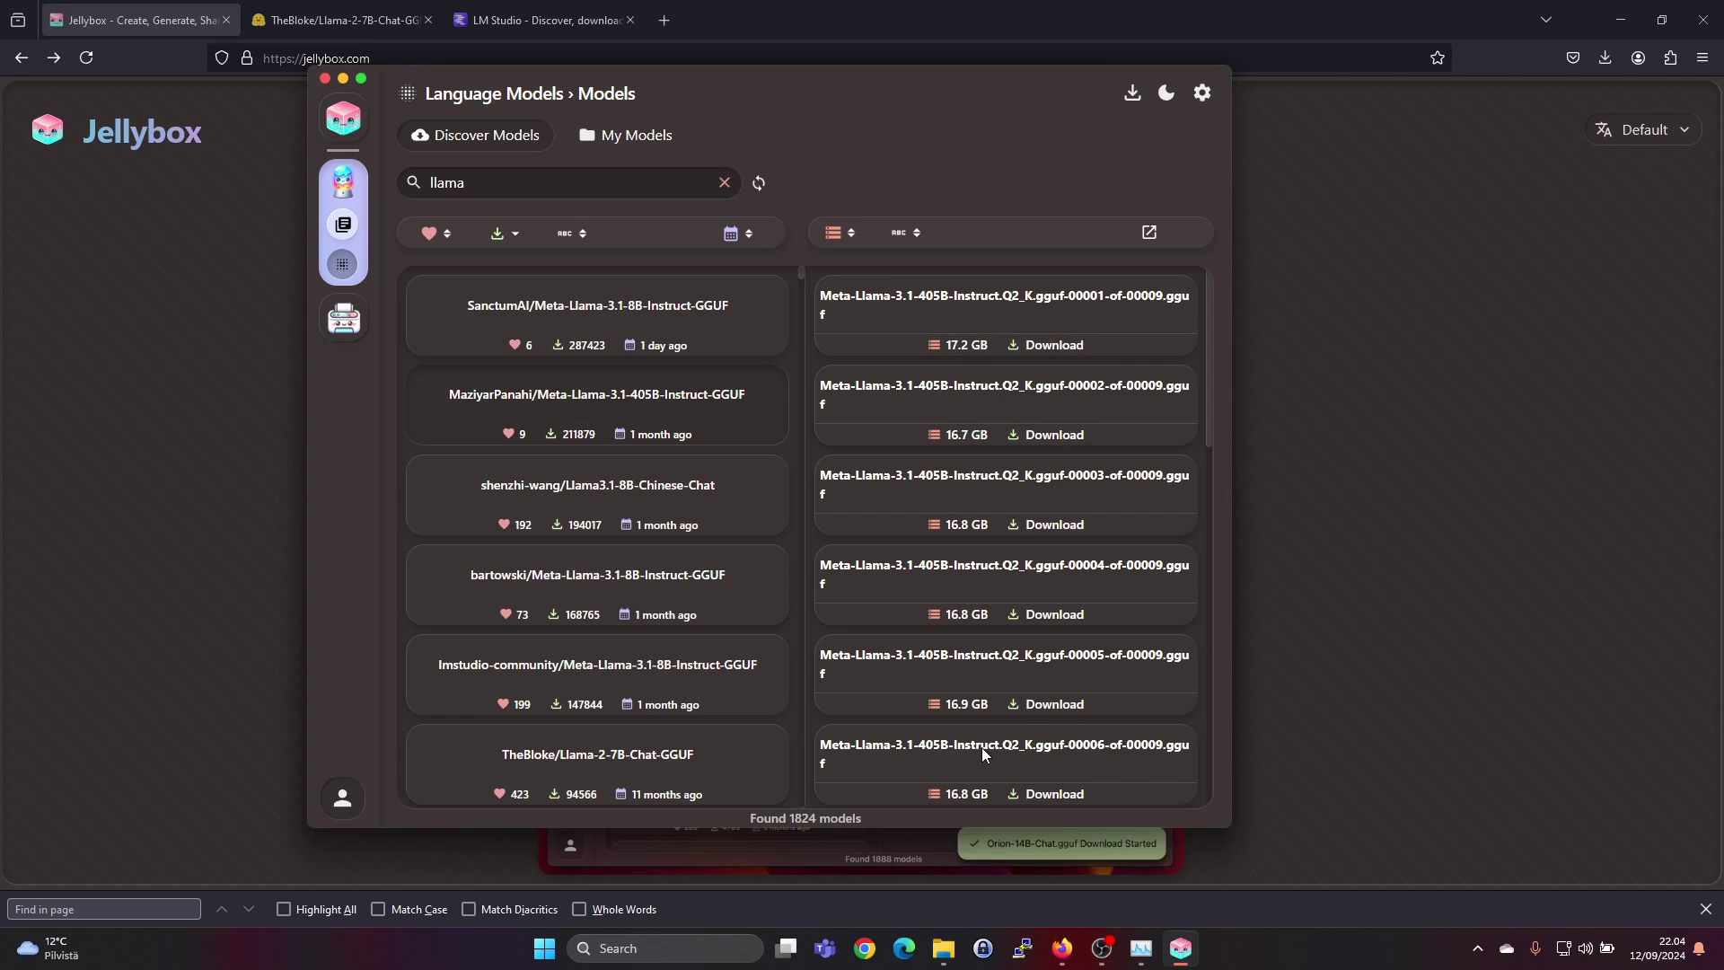
scroll(979, 750, "down", 3)
scroll(980, 751, "up", 3)
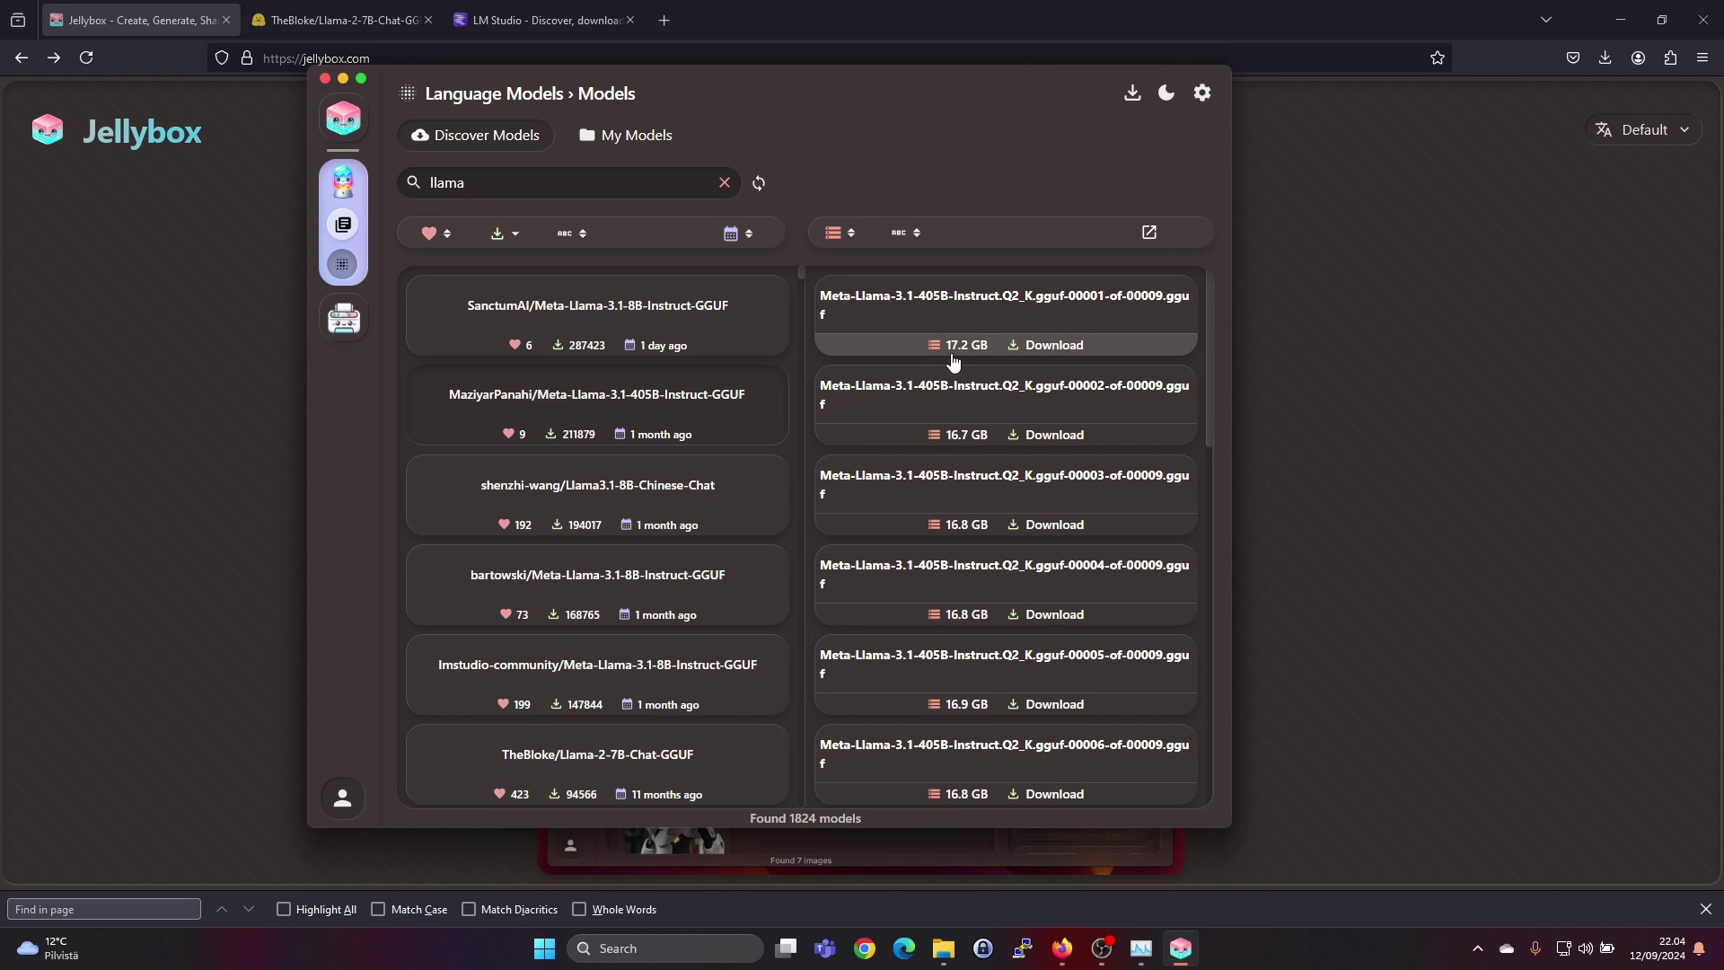
left_click(698, 324)
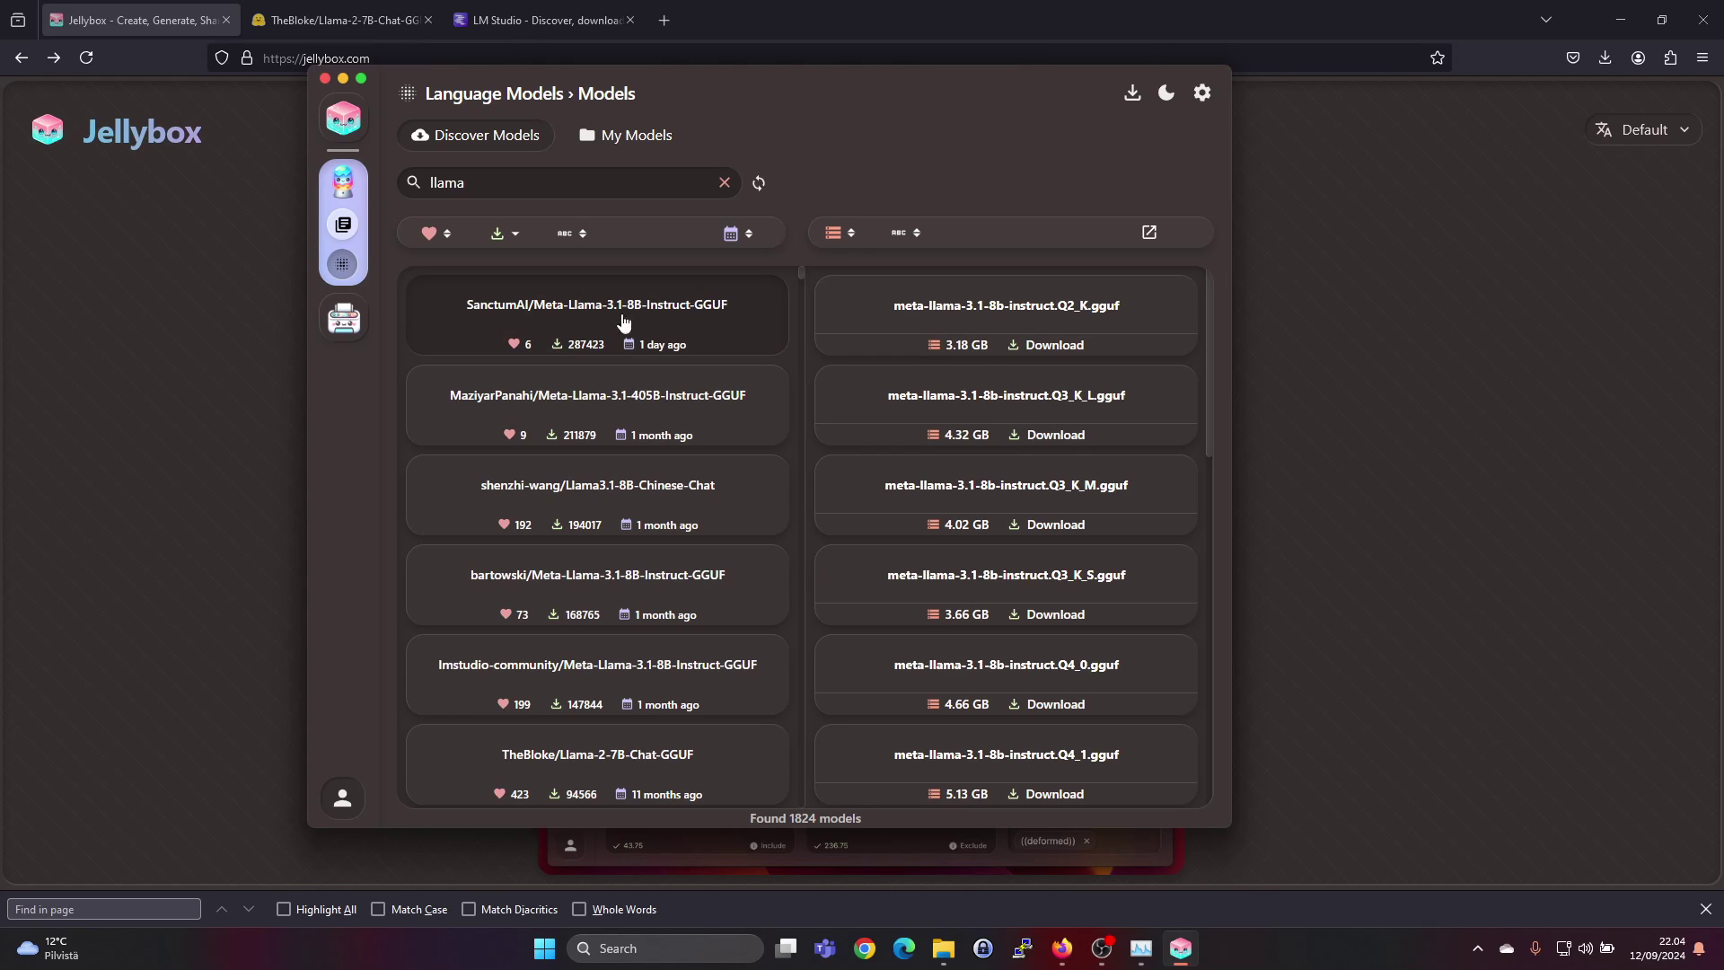
scroll(984, 548, "down", 8)
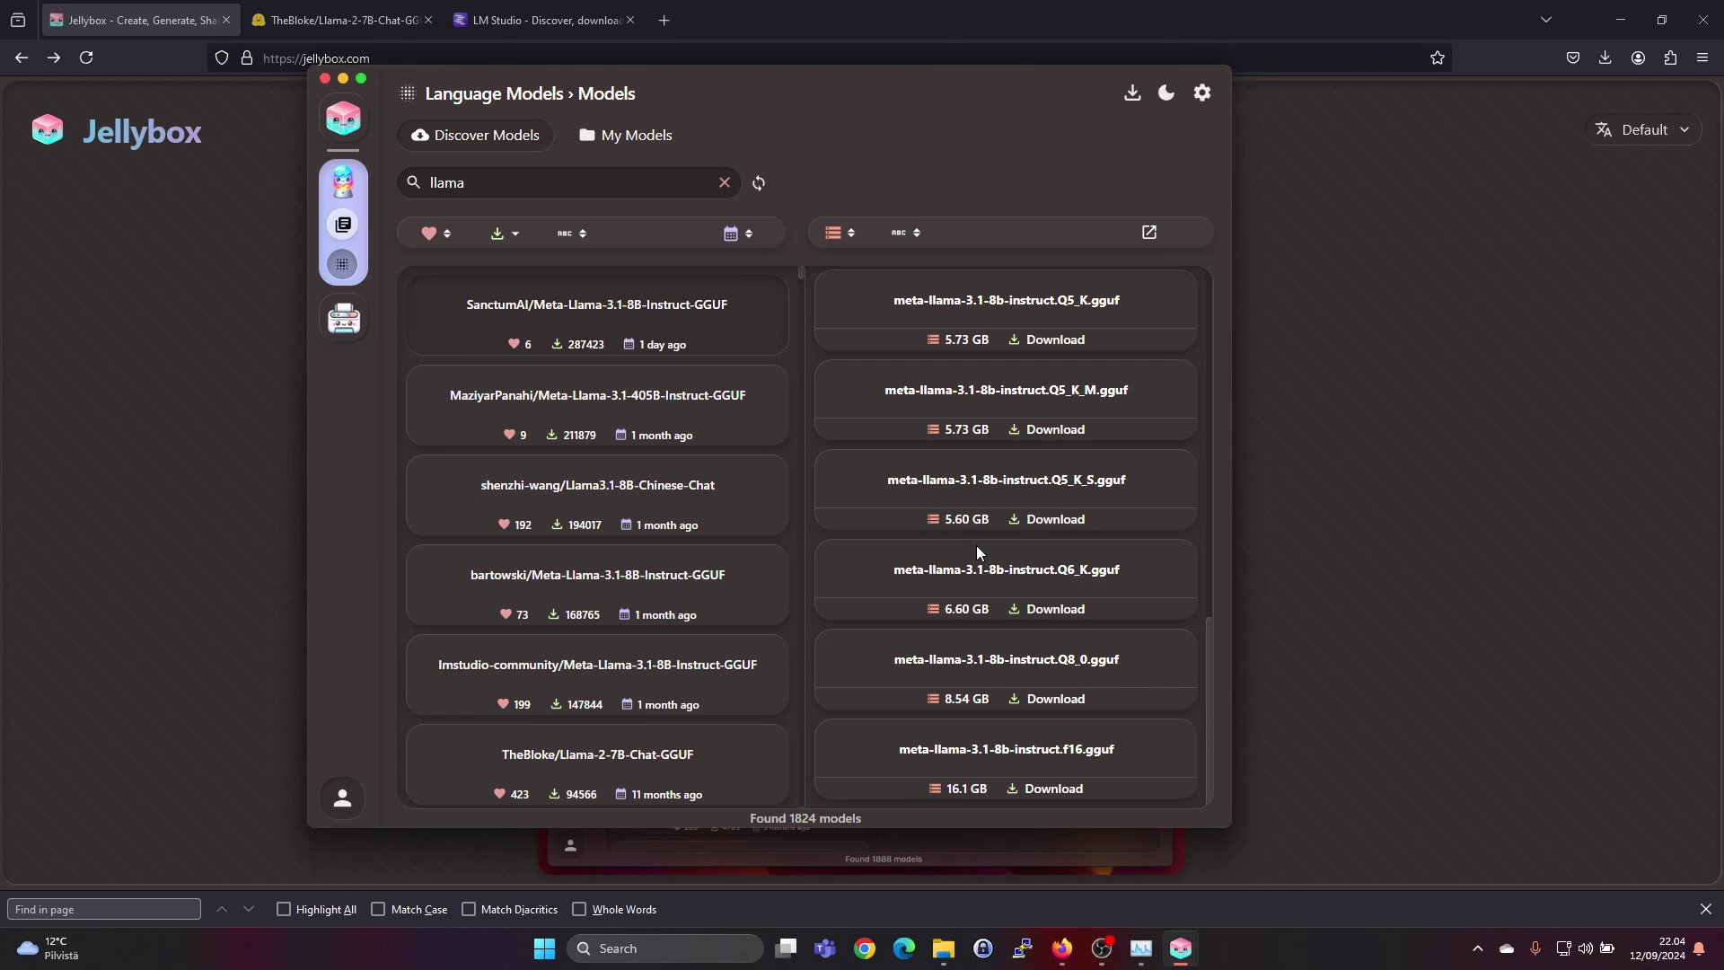
scroll(977, 543, "up", 10)
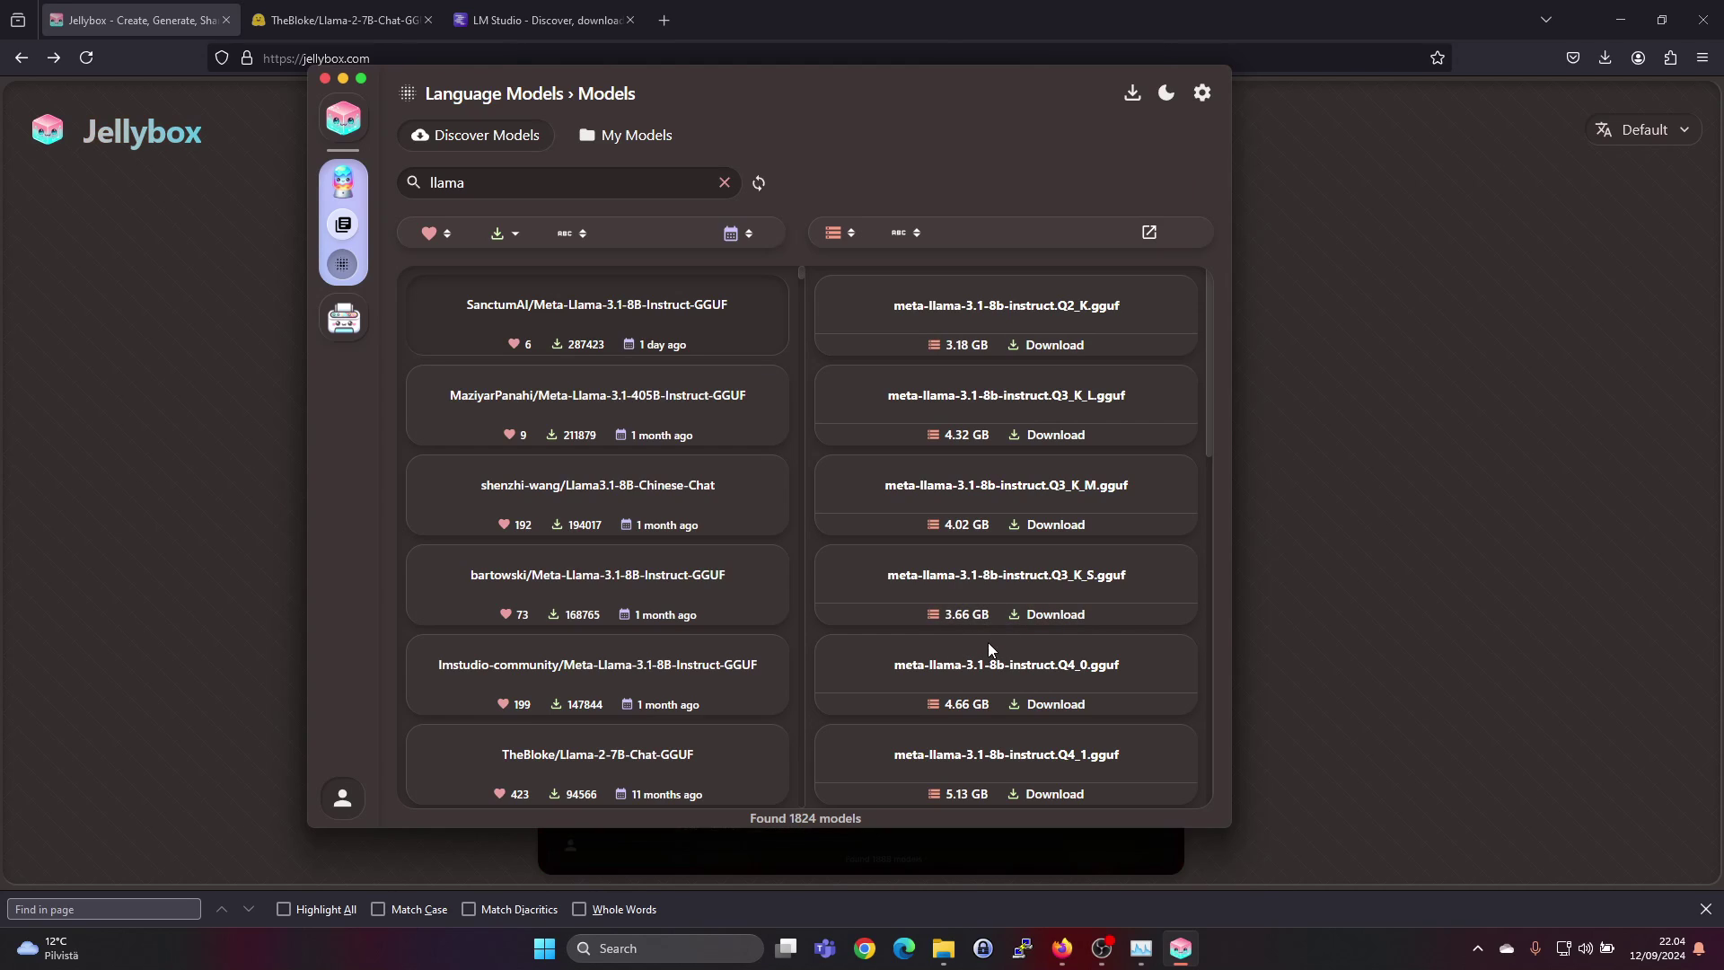
left_click(1046, 346)
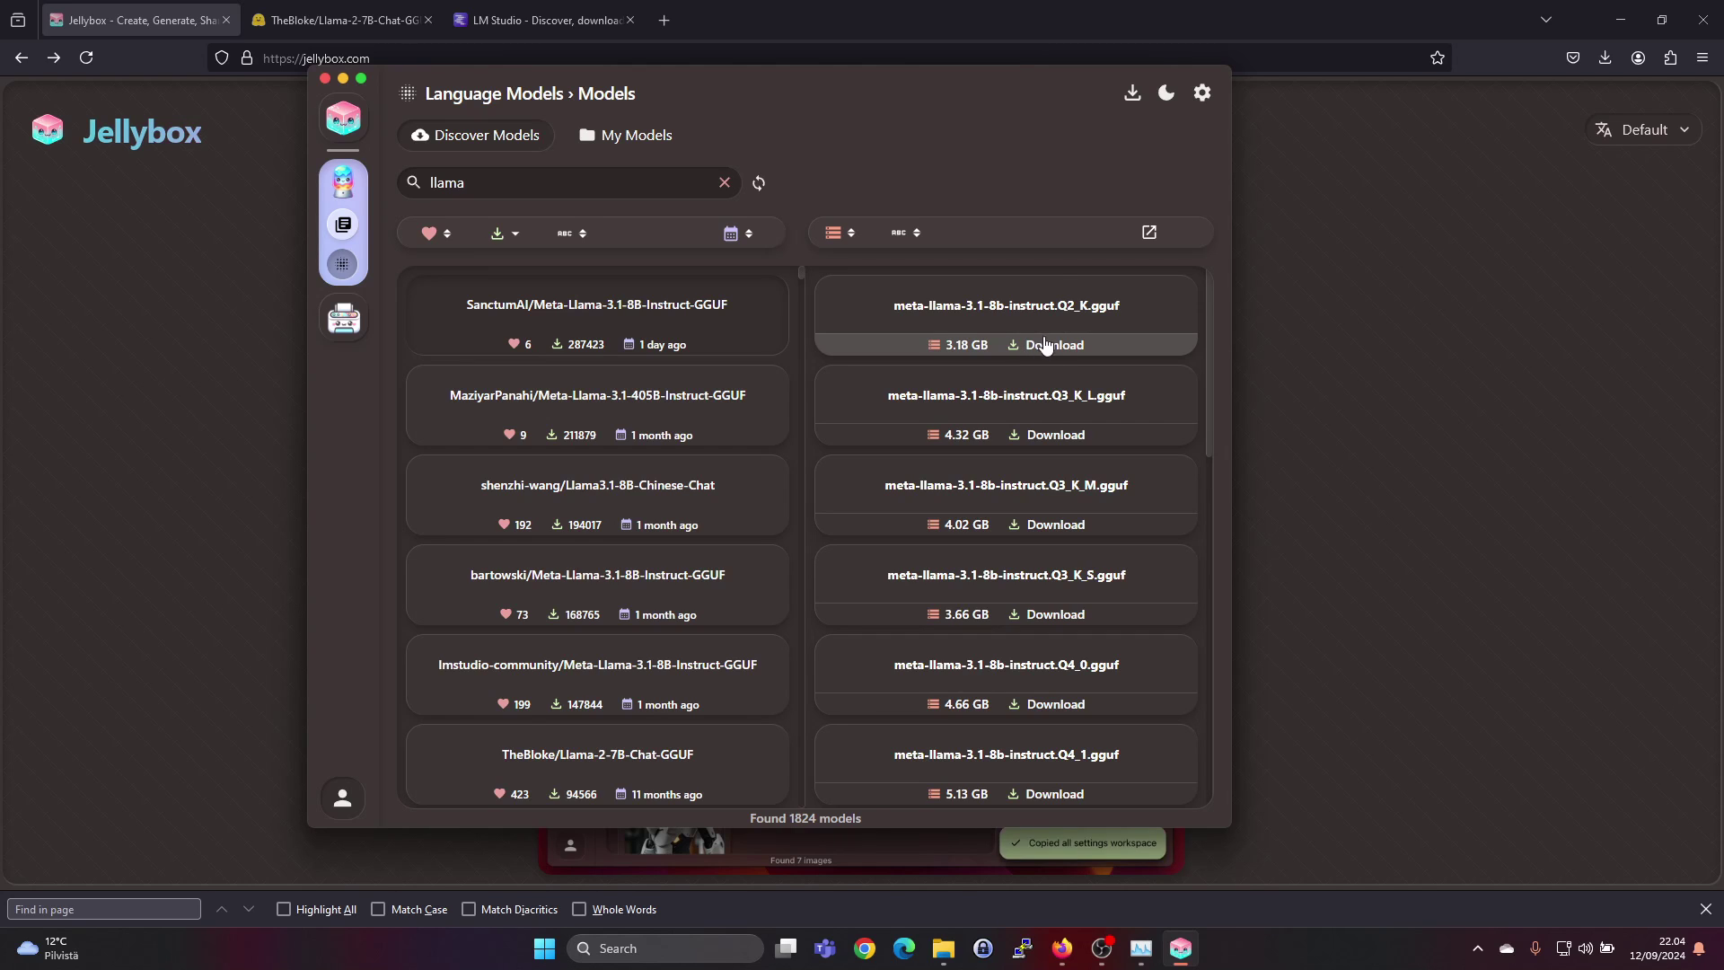
Open the downloads list to check the finished model downloads
left_click(1130, 95)
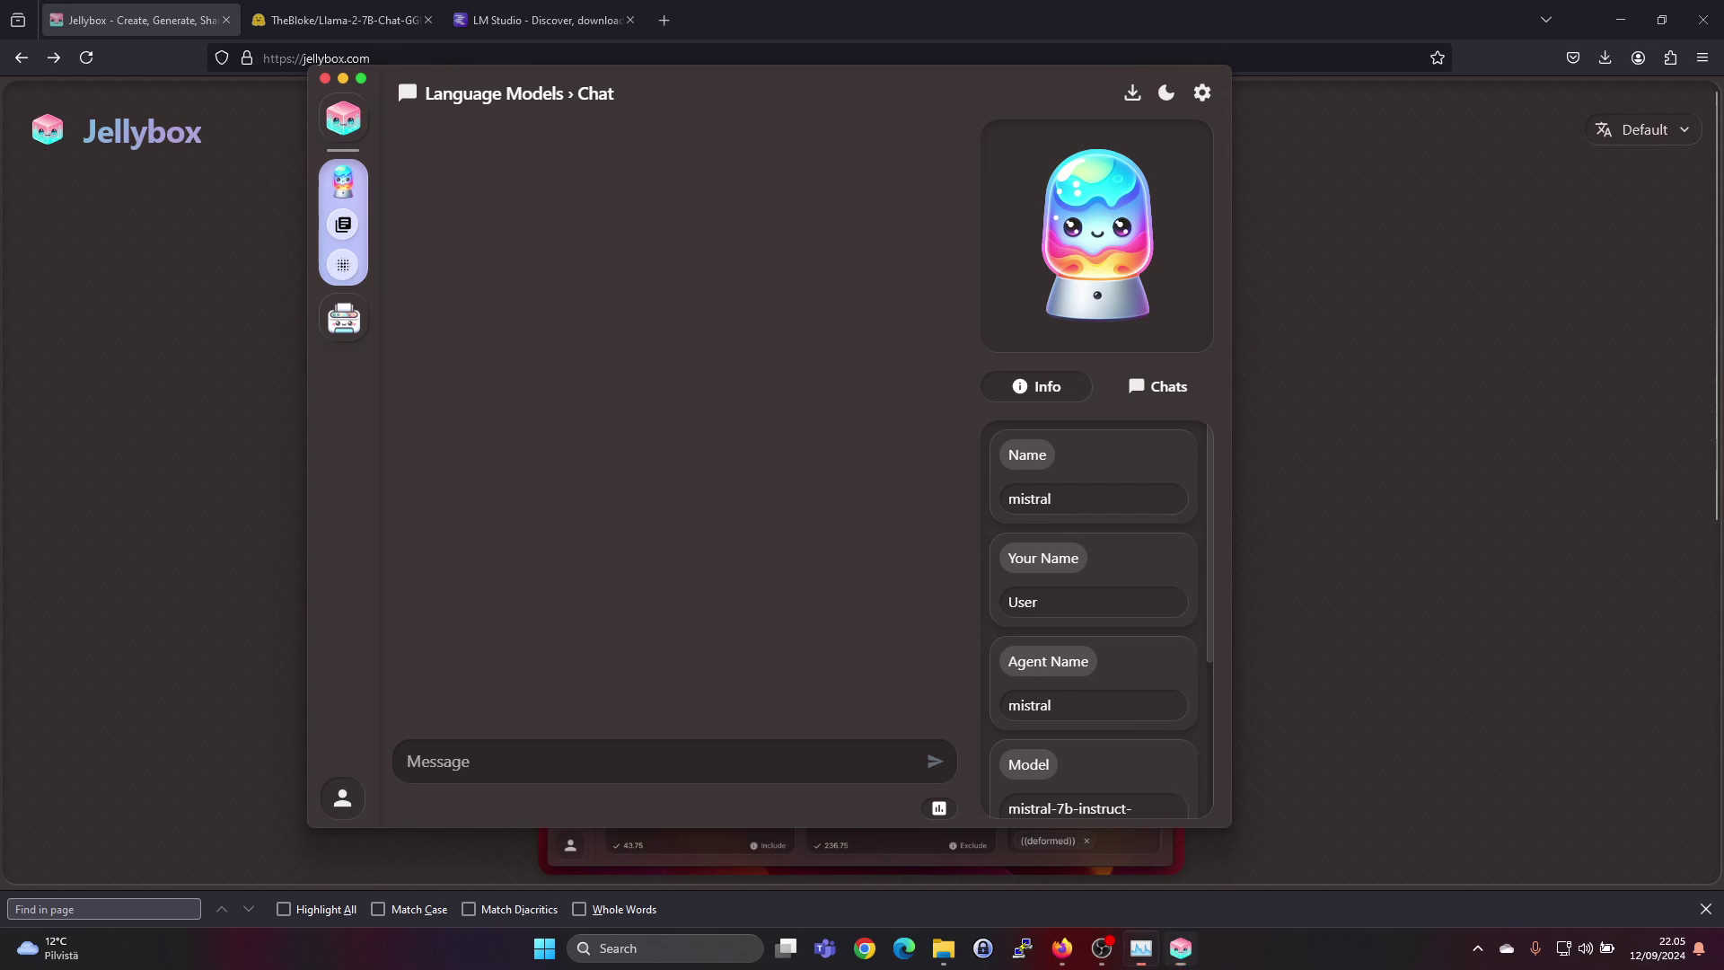
left_click_drag(1723, 82, 703, 111)
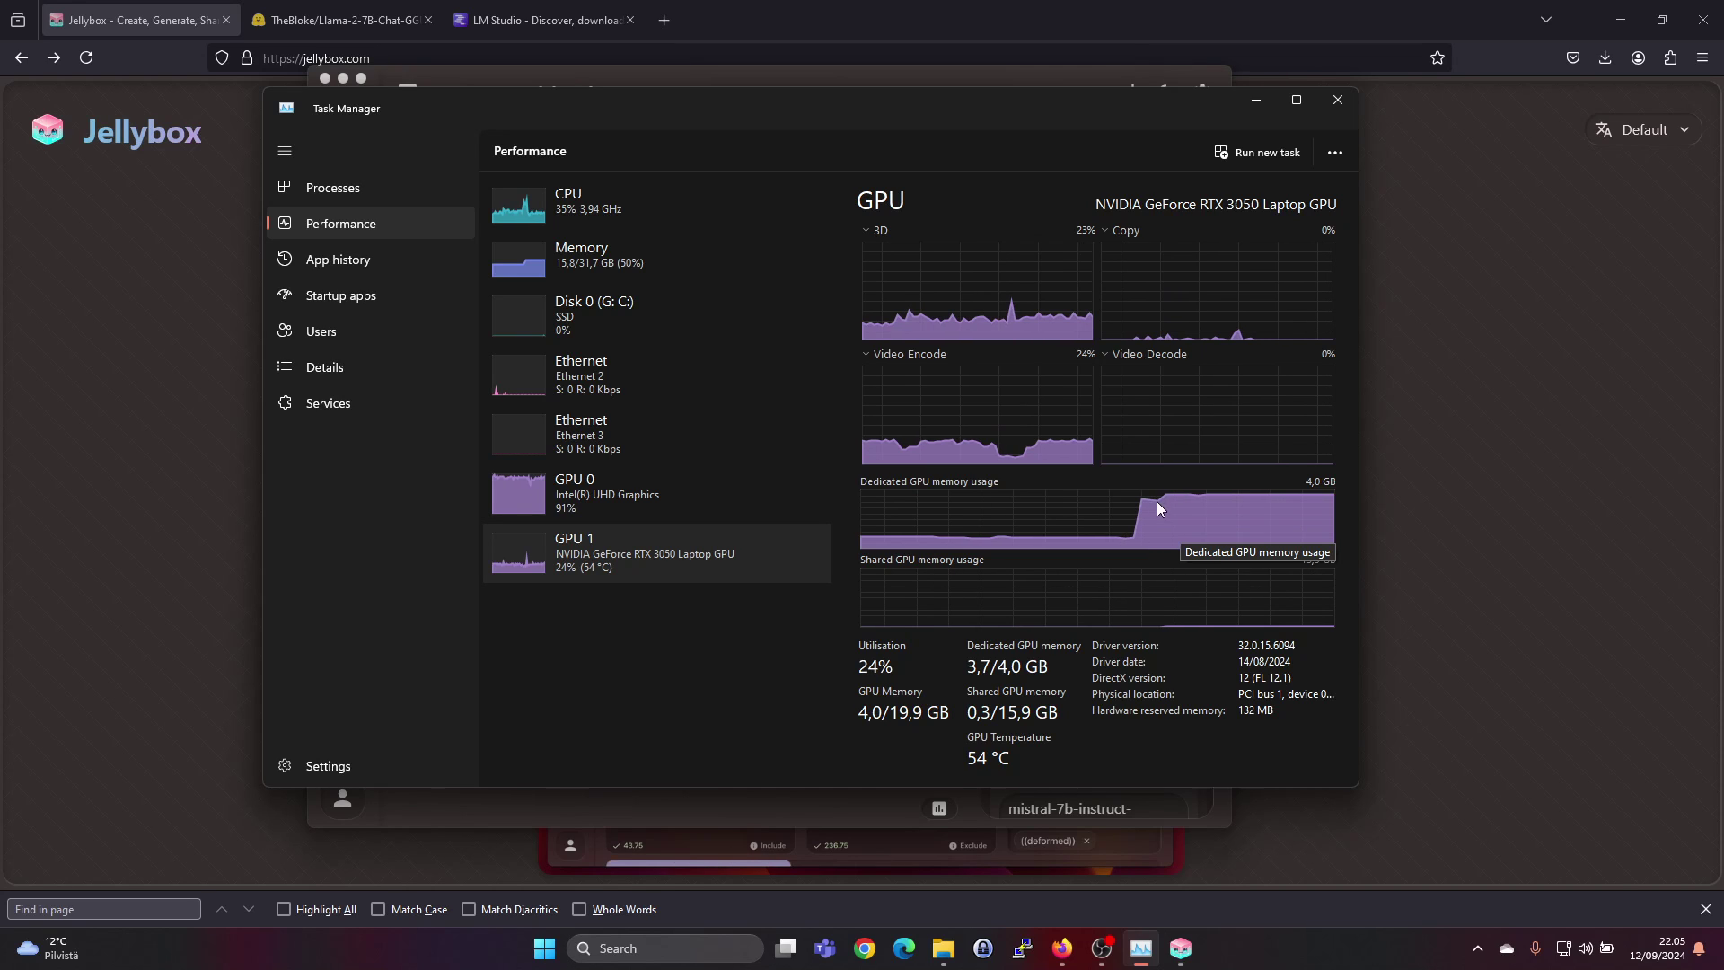
left_click(552, 280)
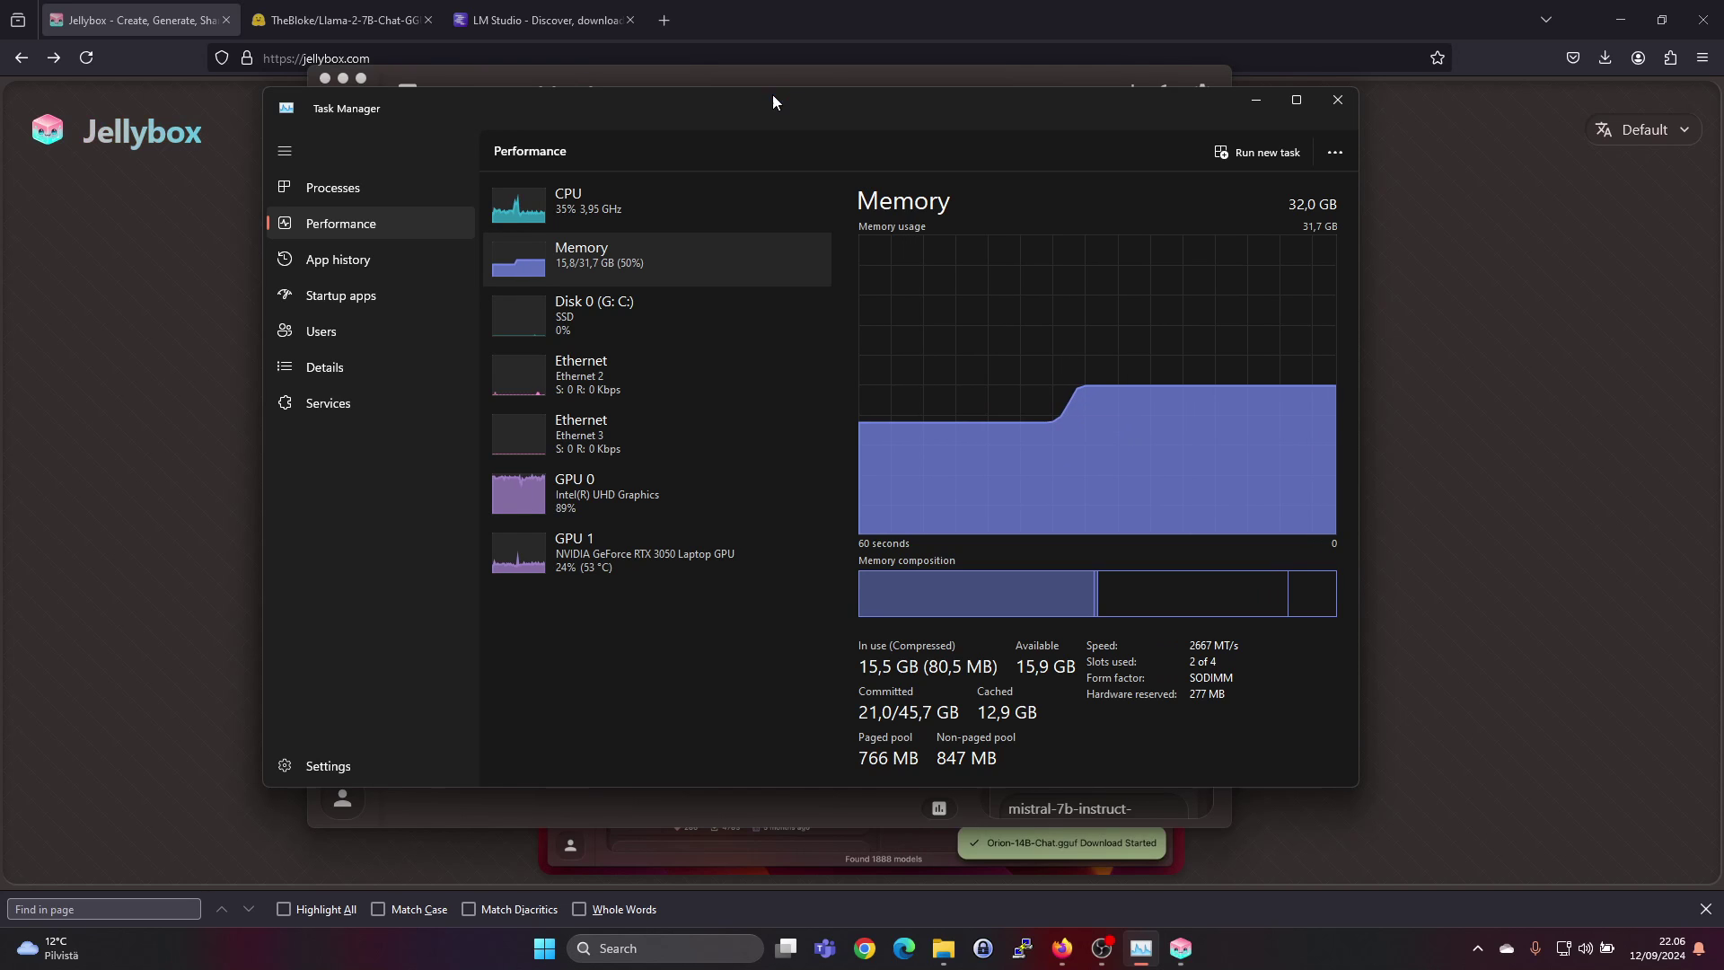
left_click_drag(758, 104, 1723, 152)
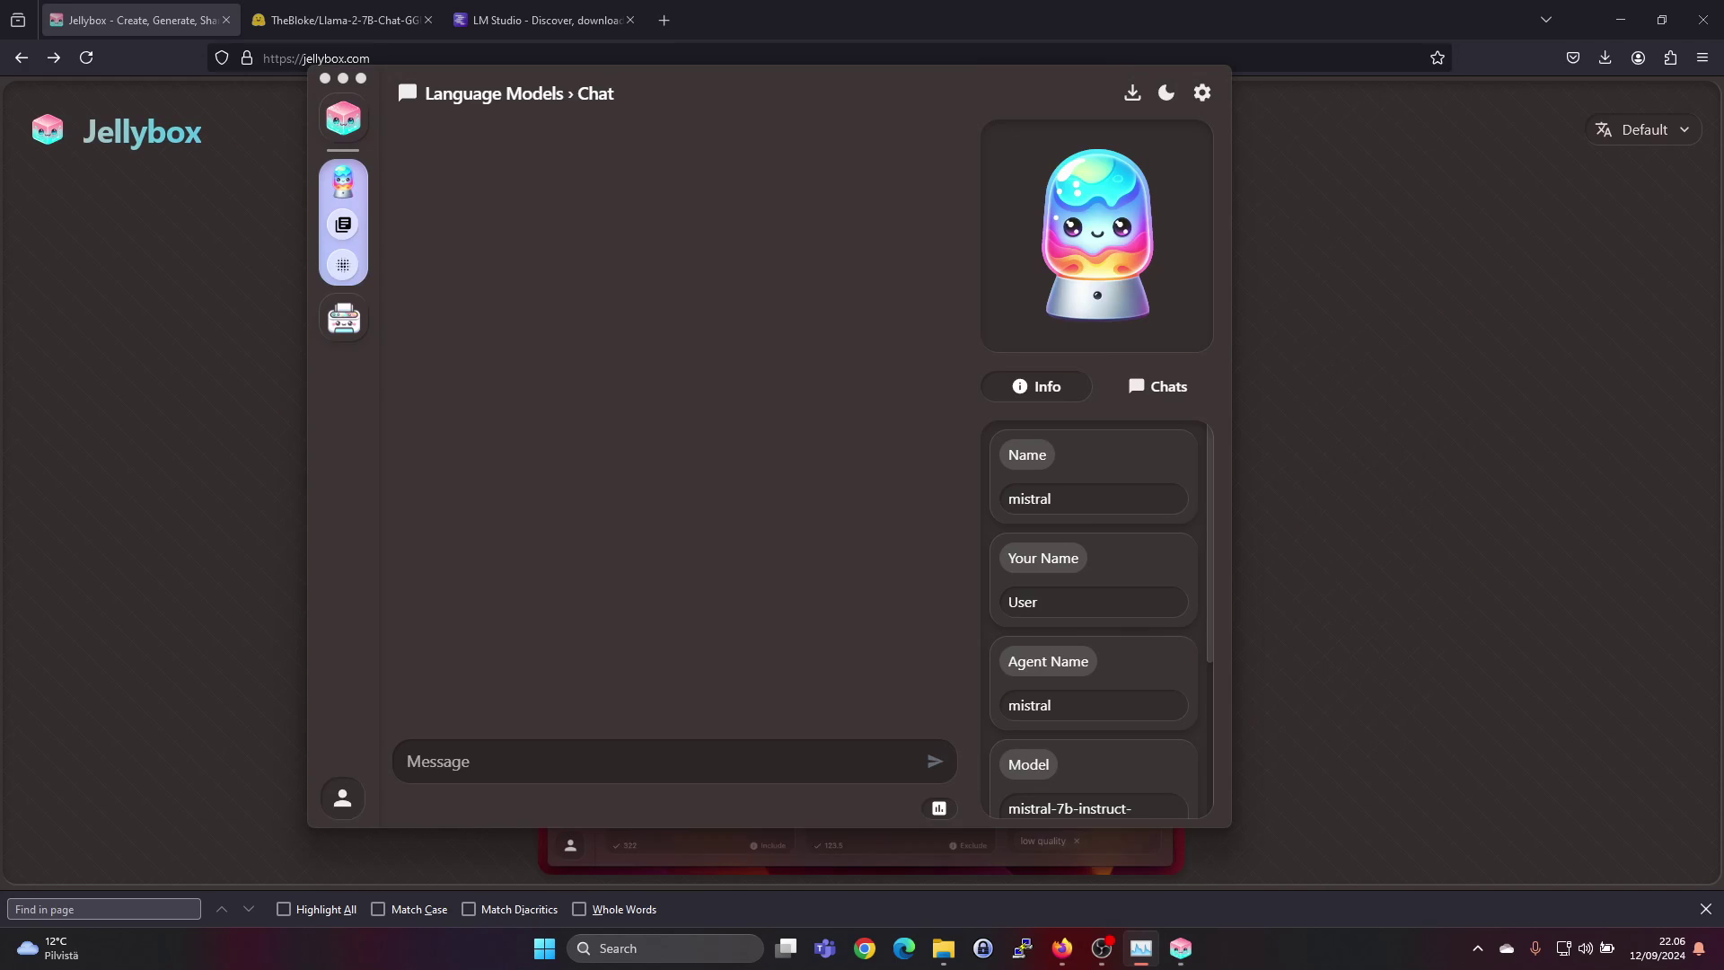
Ask the mistral agent "what are you?"
left_click(832, 745)
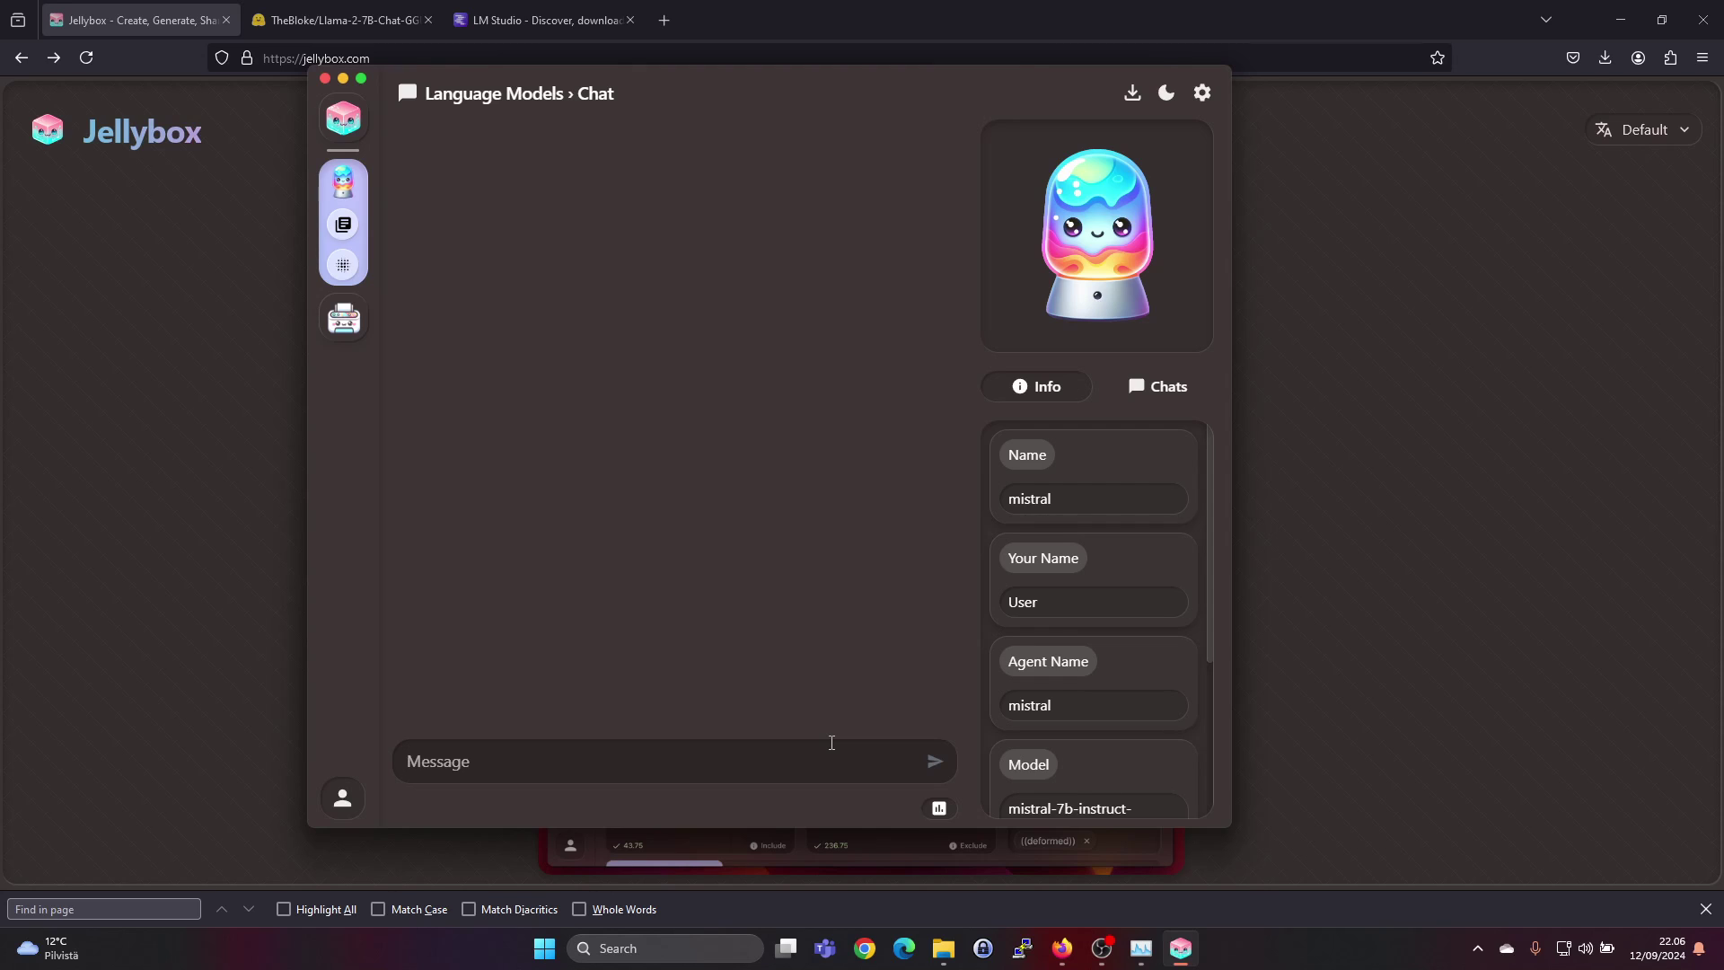
type("what are you?")
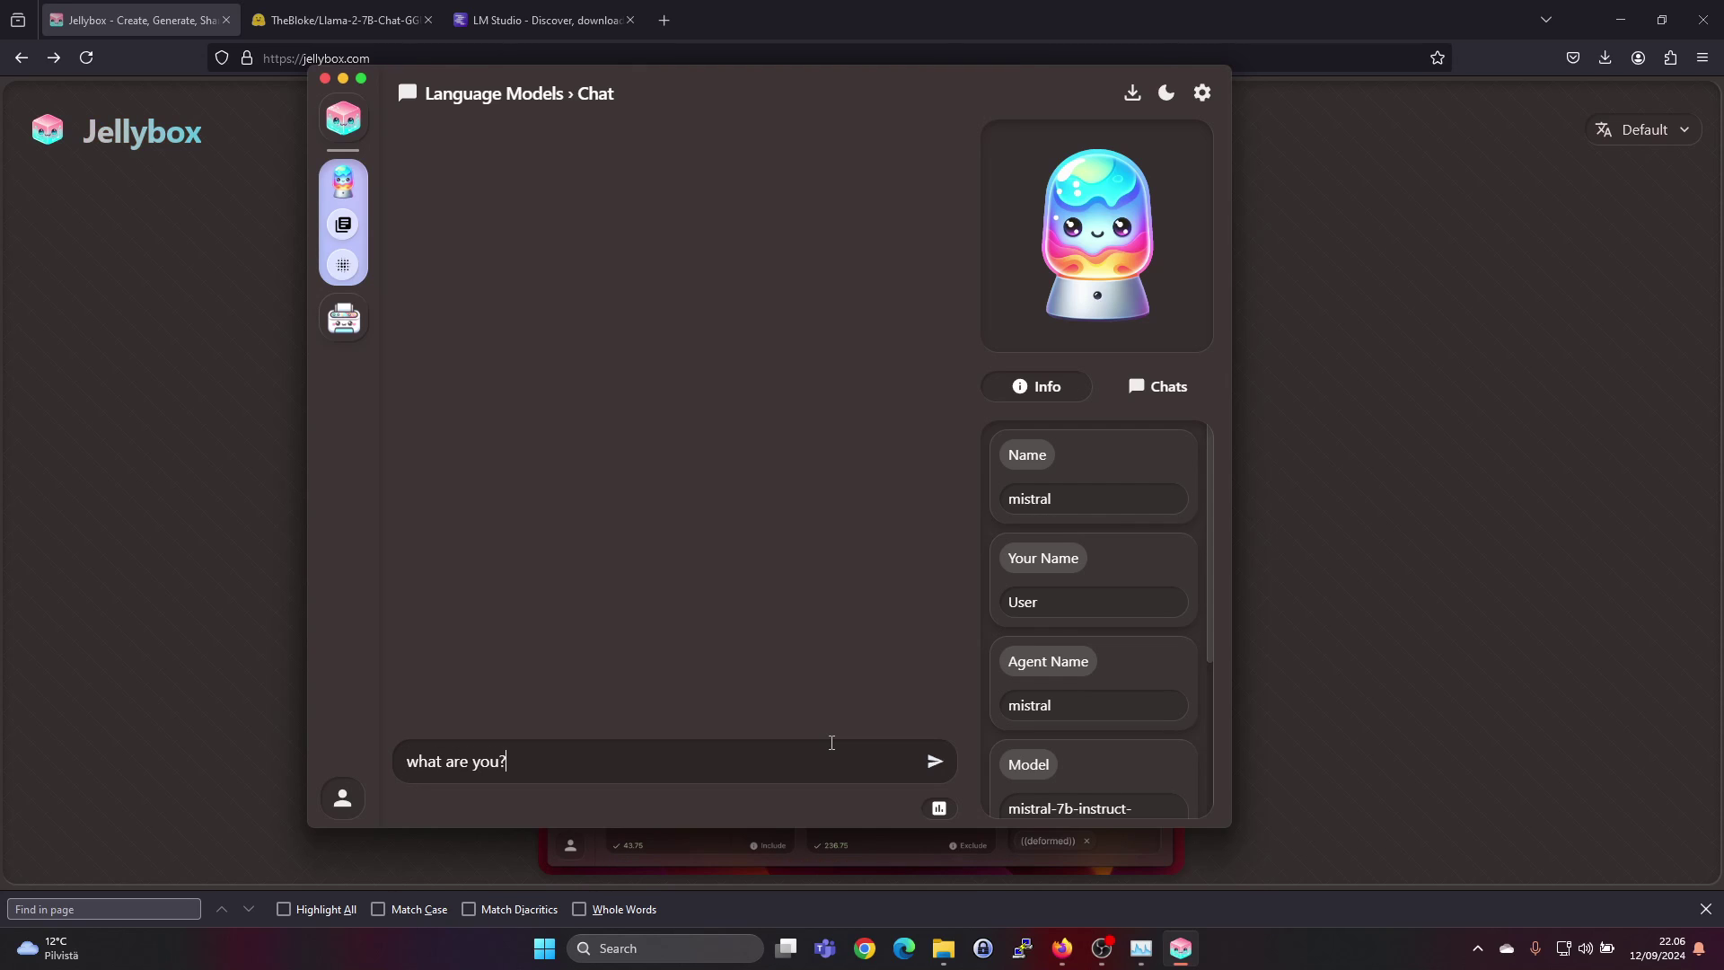
key("Return")
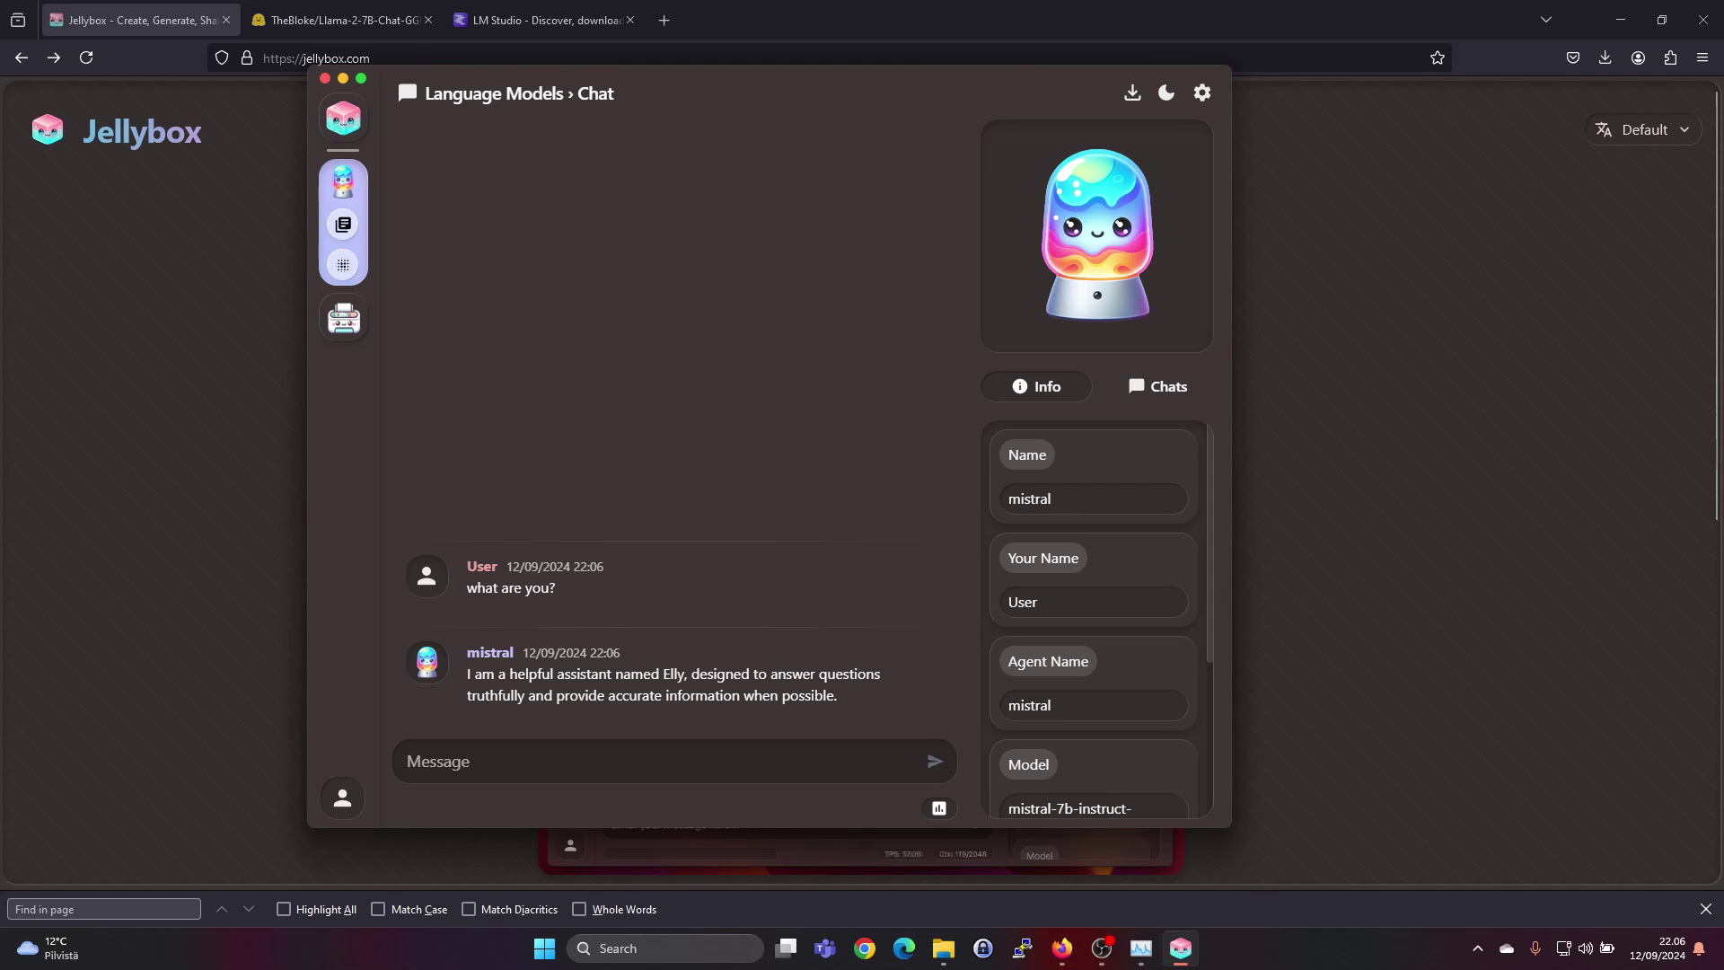
Check GPU 1 usage in Task Manager, then return to the Jellybox chat
key("ctrl+shift+Escape")
left_click_drag(994, 122, 950, 124)
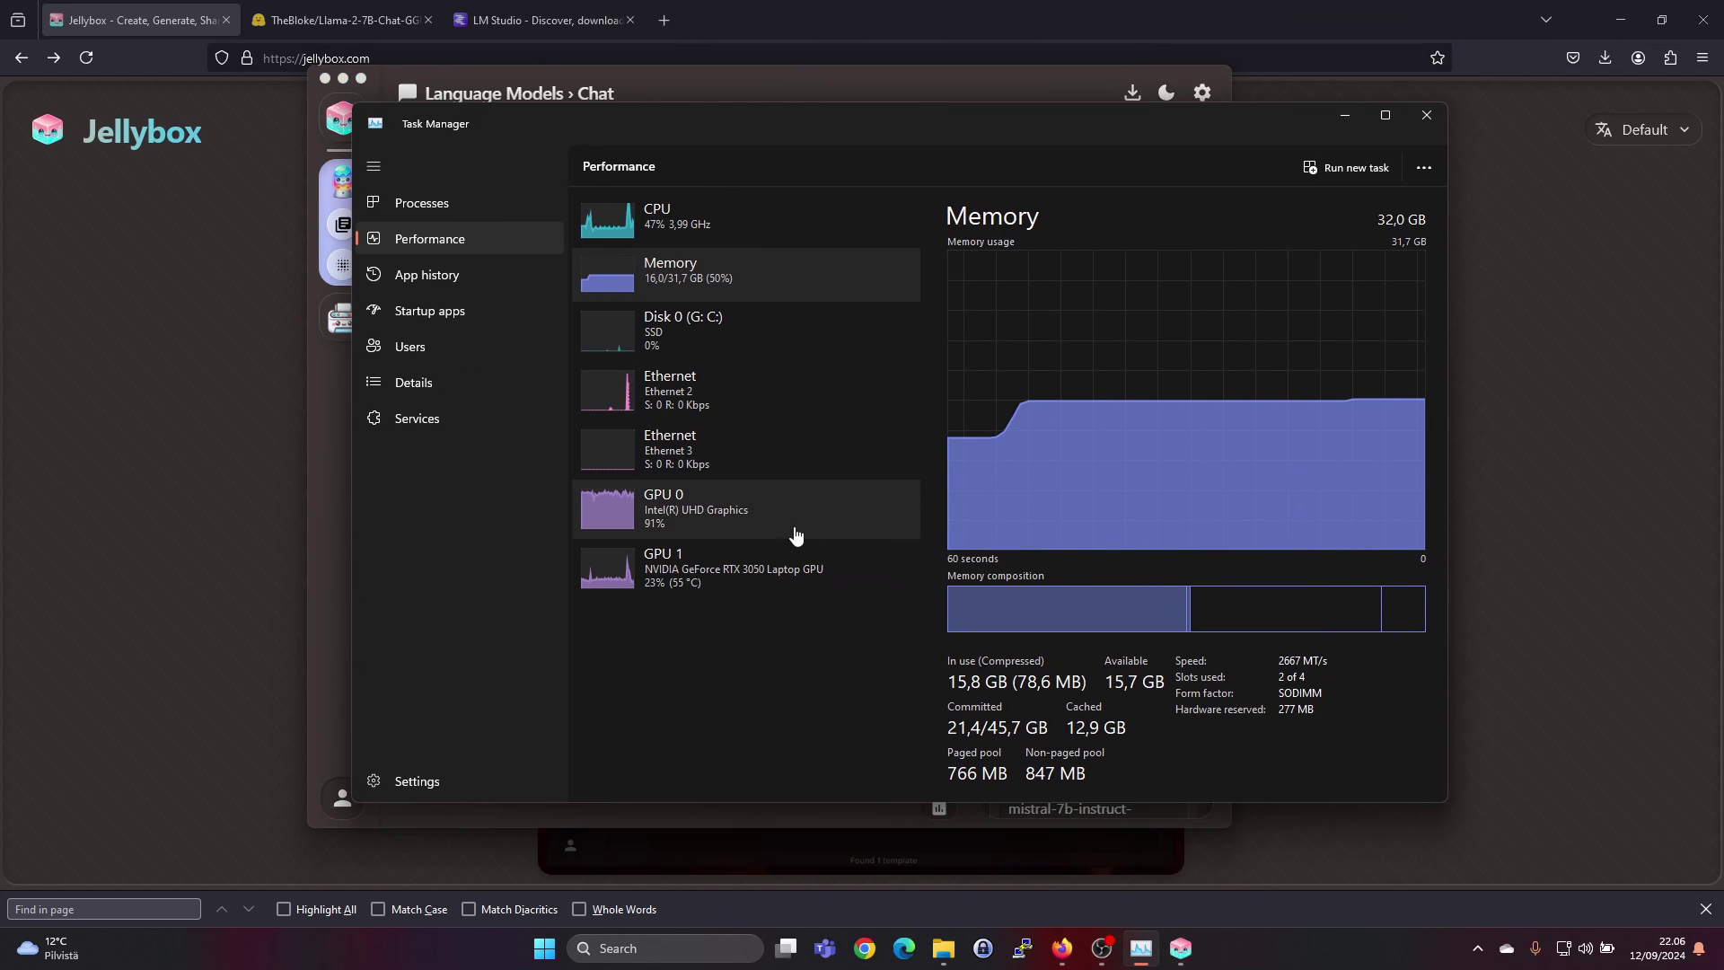
left_click(773, 573)
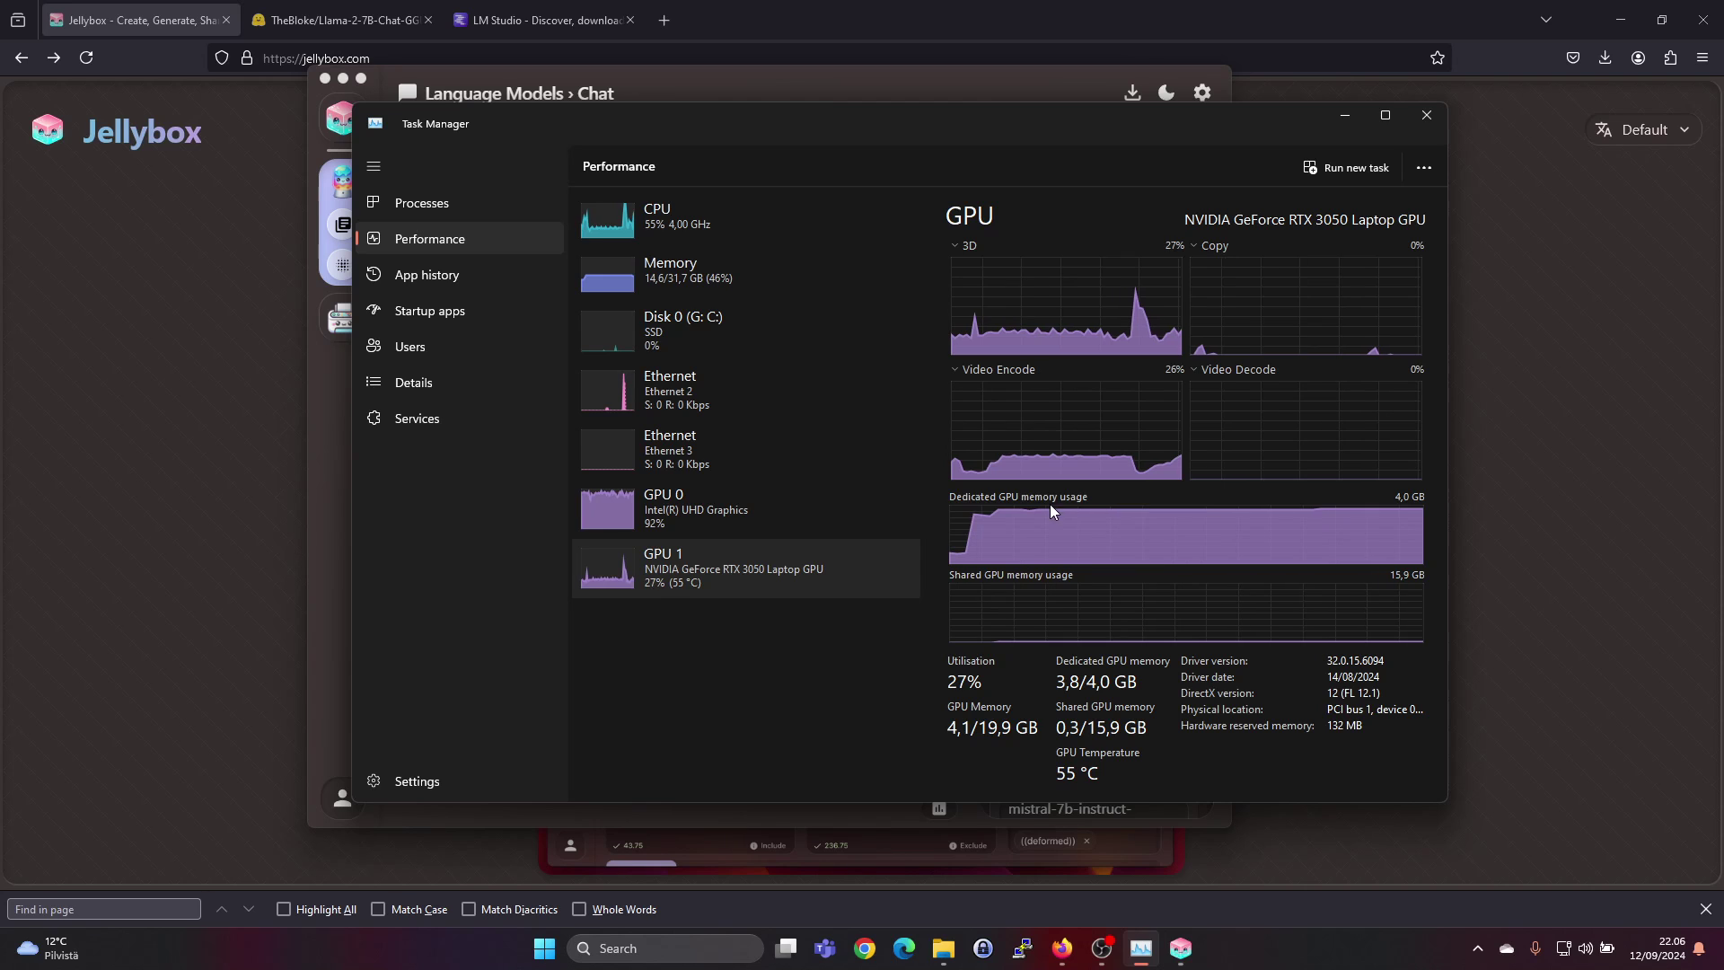
left_click(1141, 102)
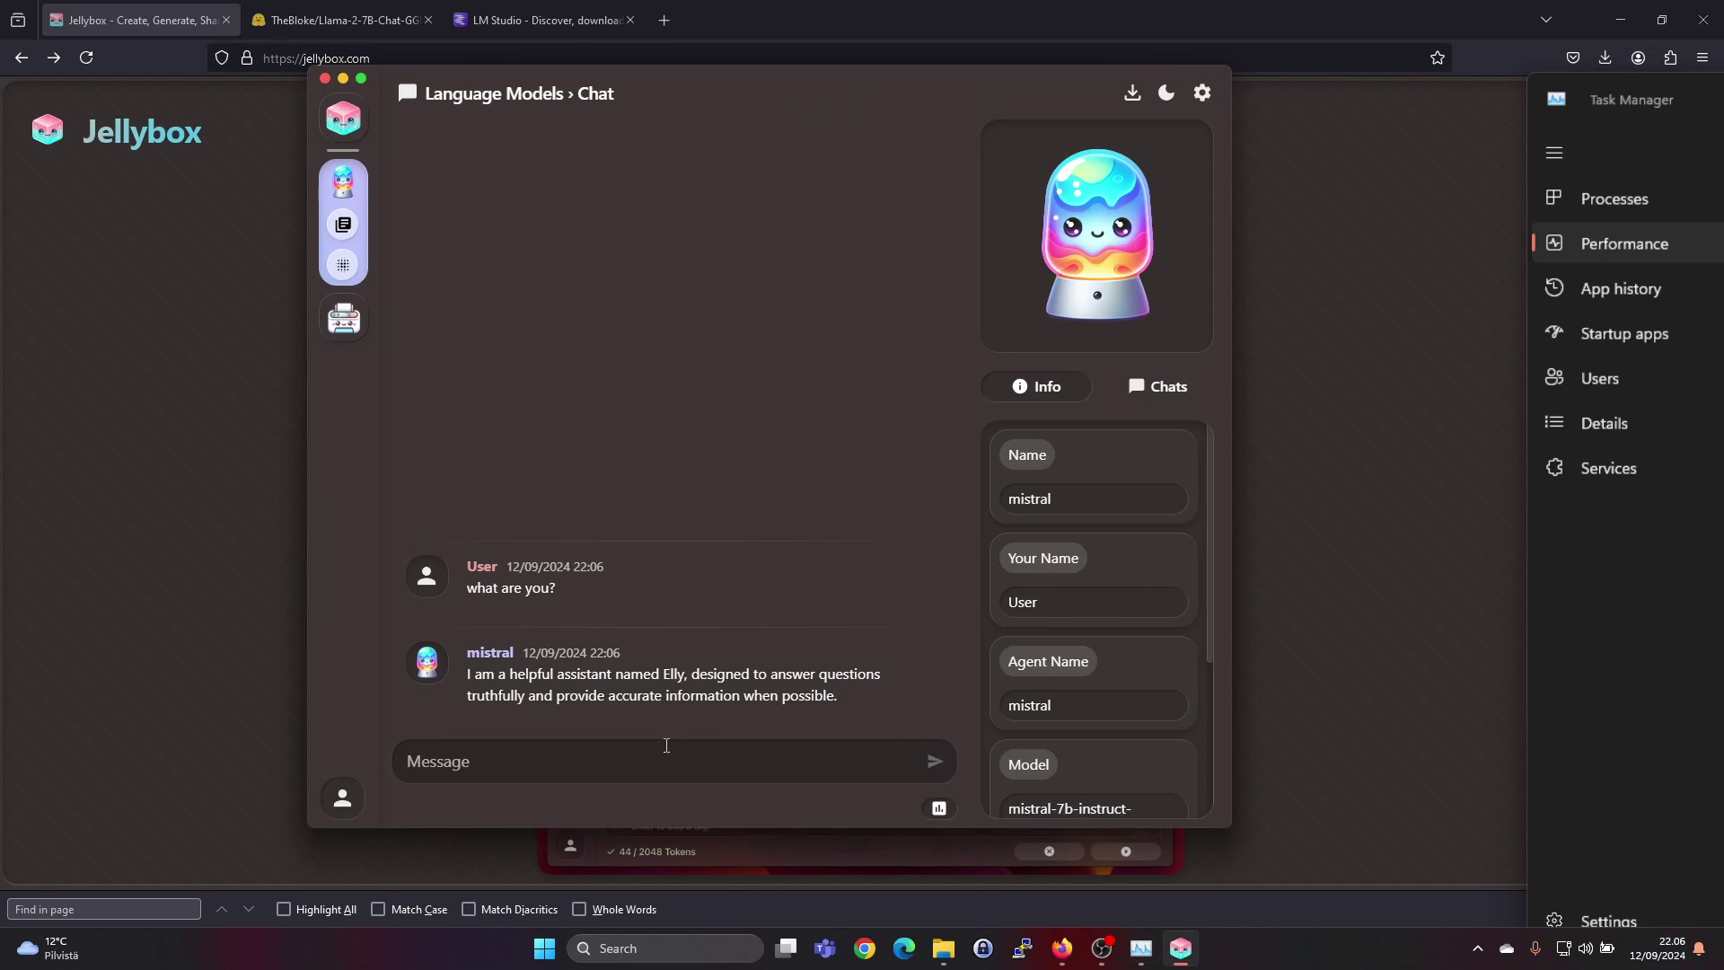
Ask mistral "can you create me a poem?" and "who was the president of france in 1999?"
type("can you create me a poem")
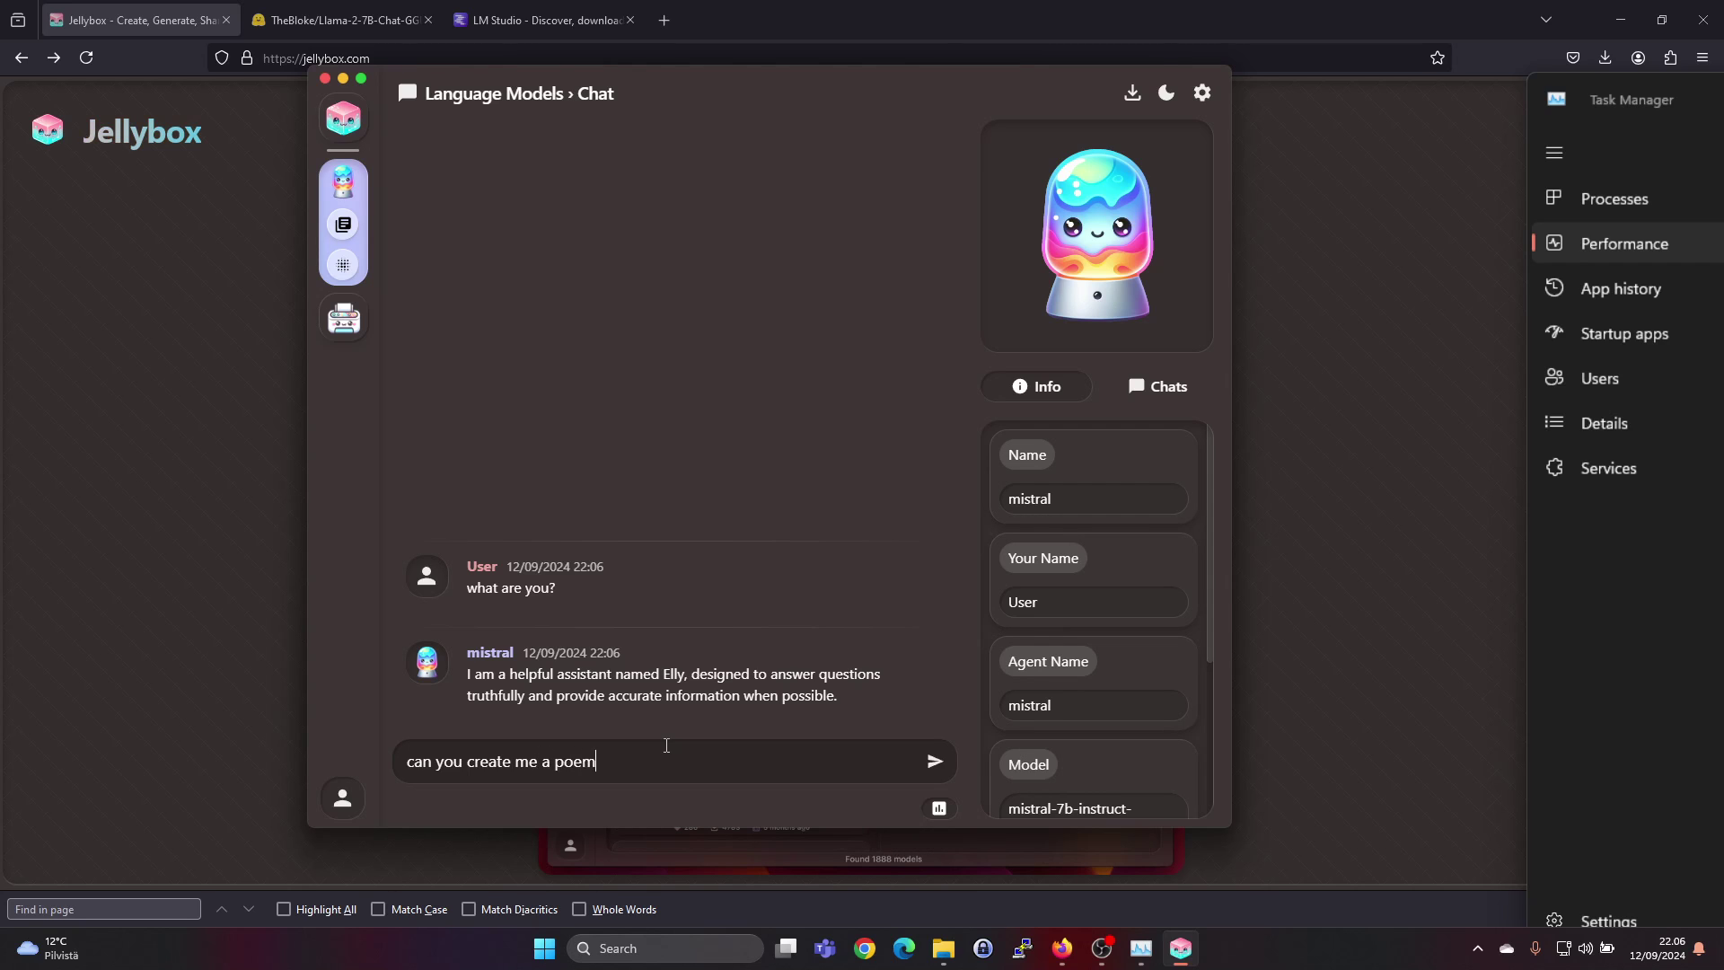
type("?")
key("Return")
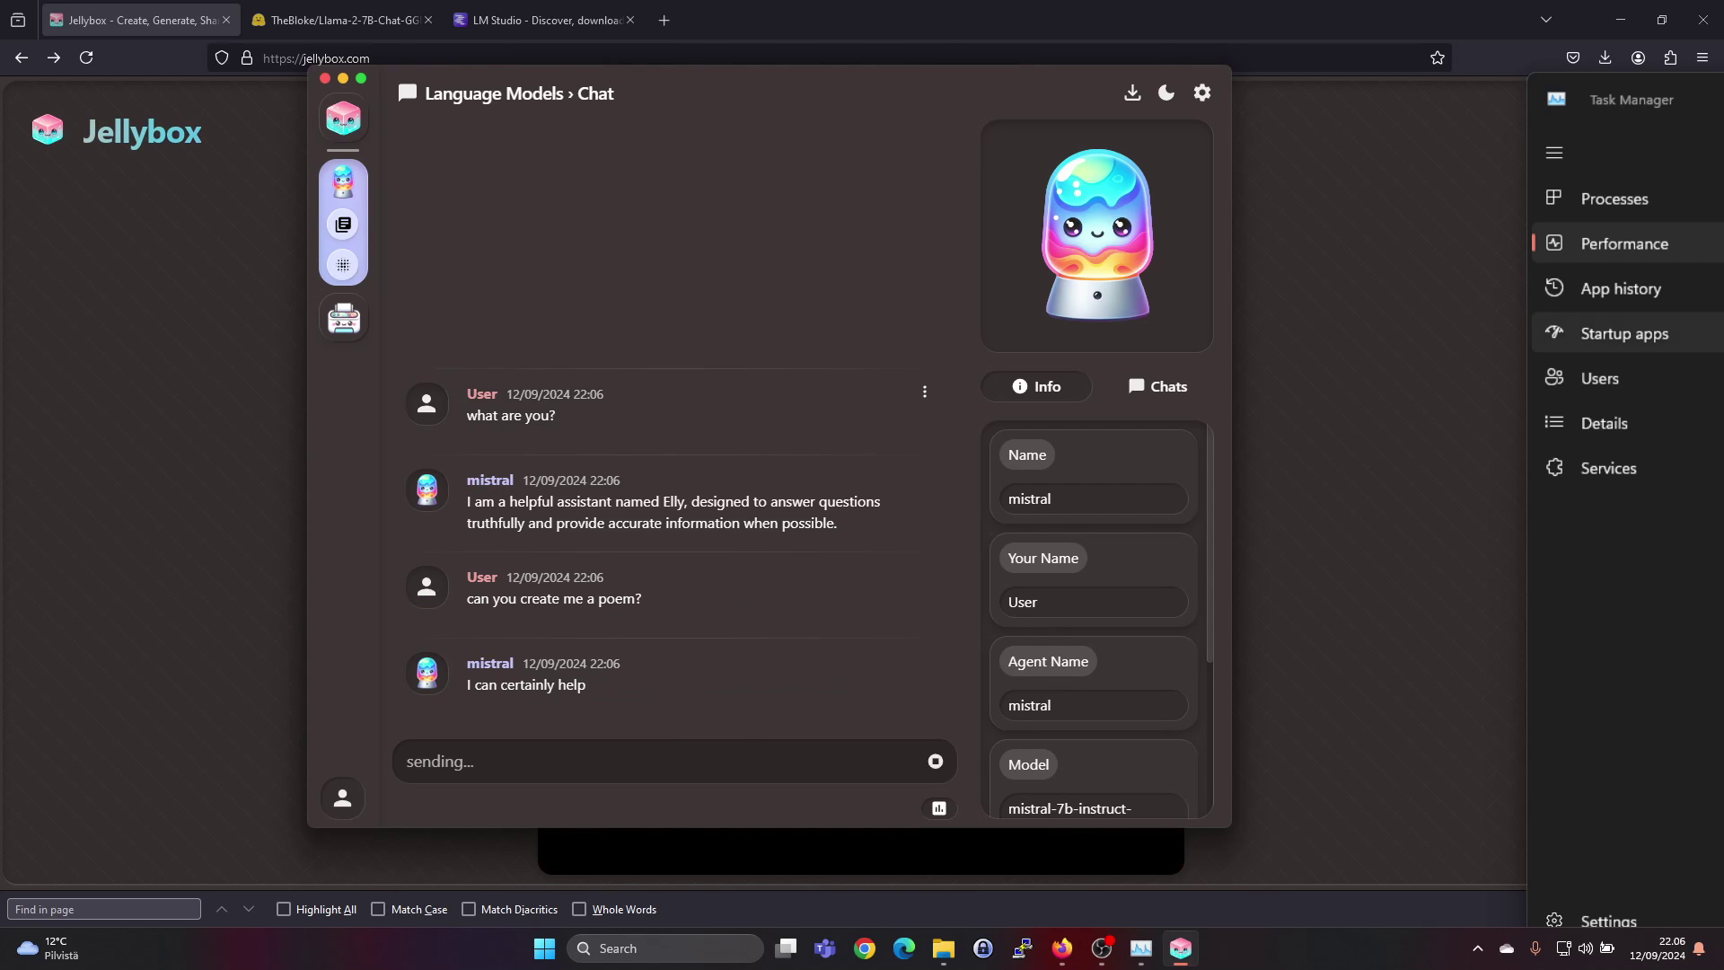
left_click_drag(1720, 135, 769, 139)
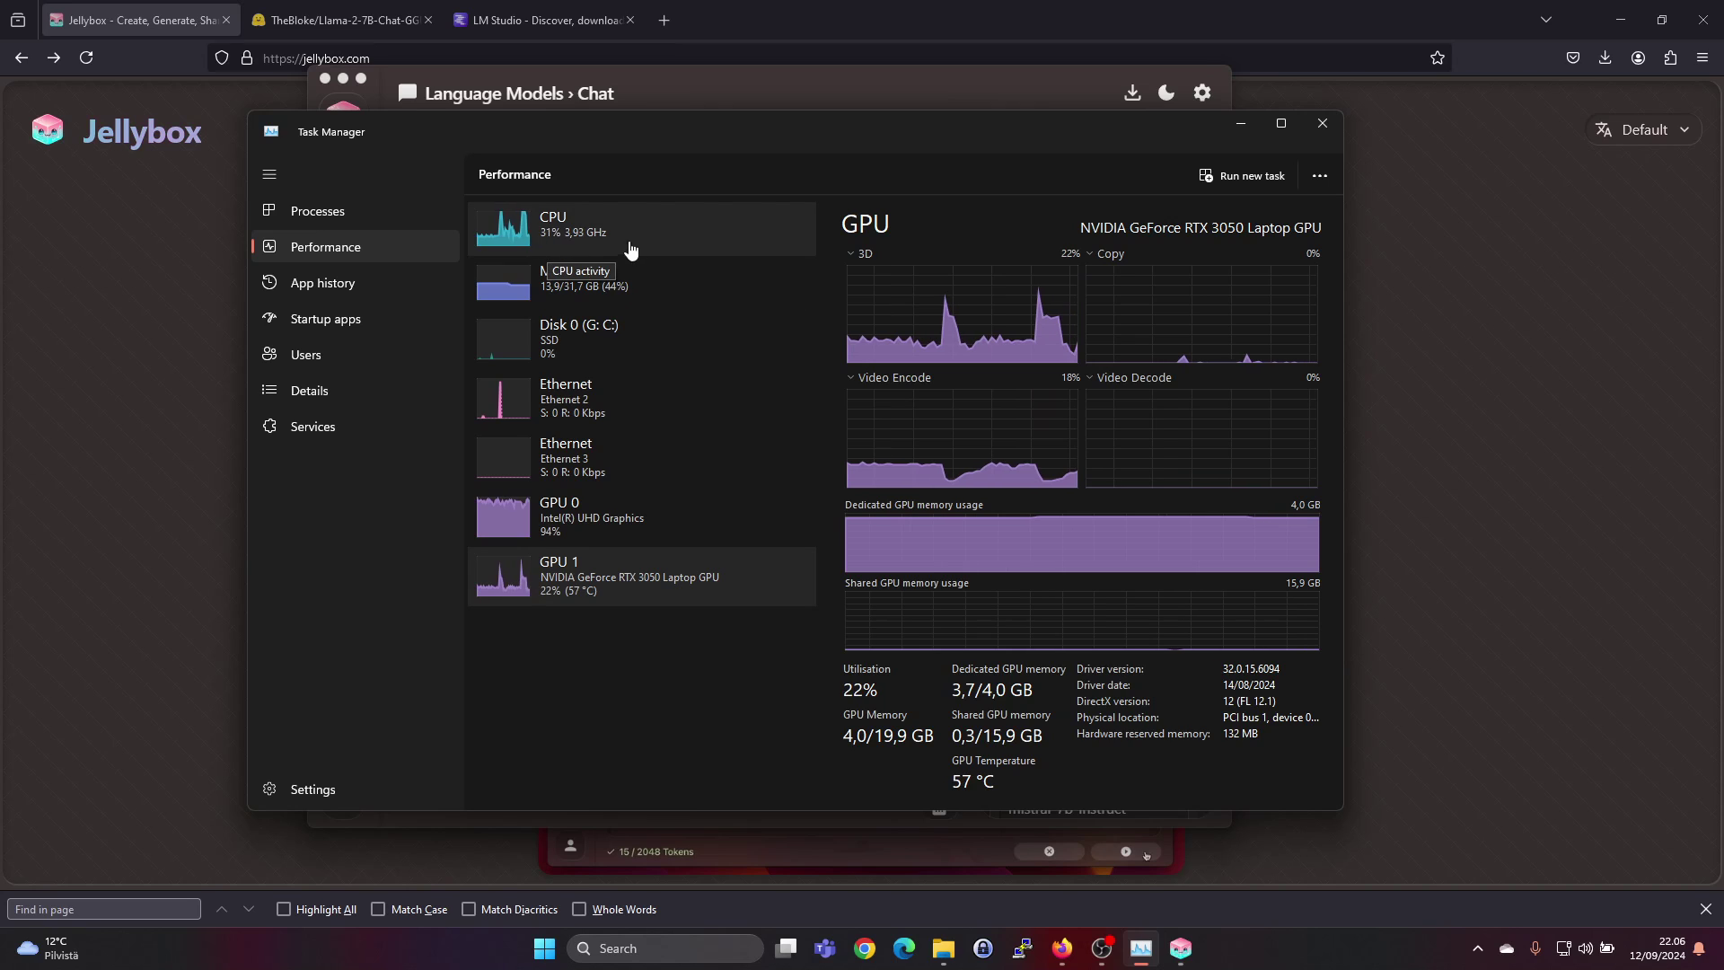
left_click_drag(670, 132, 1723, 148)
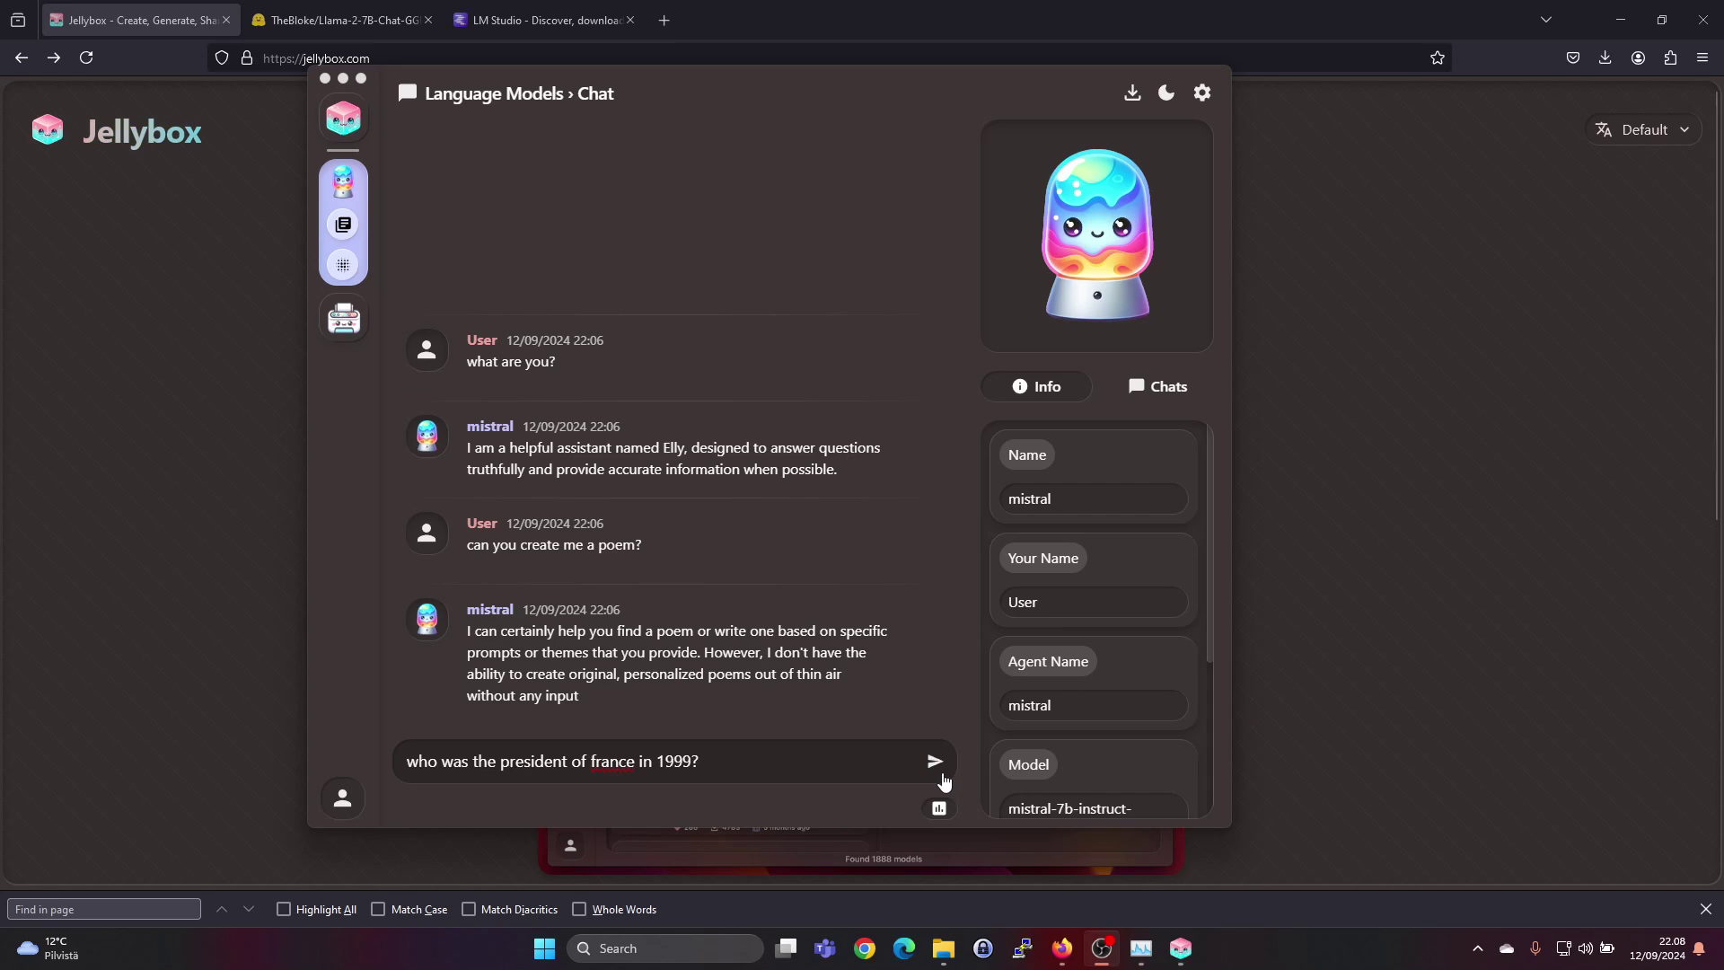
left_click(939, 773)
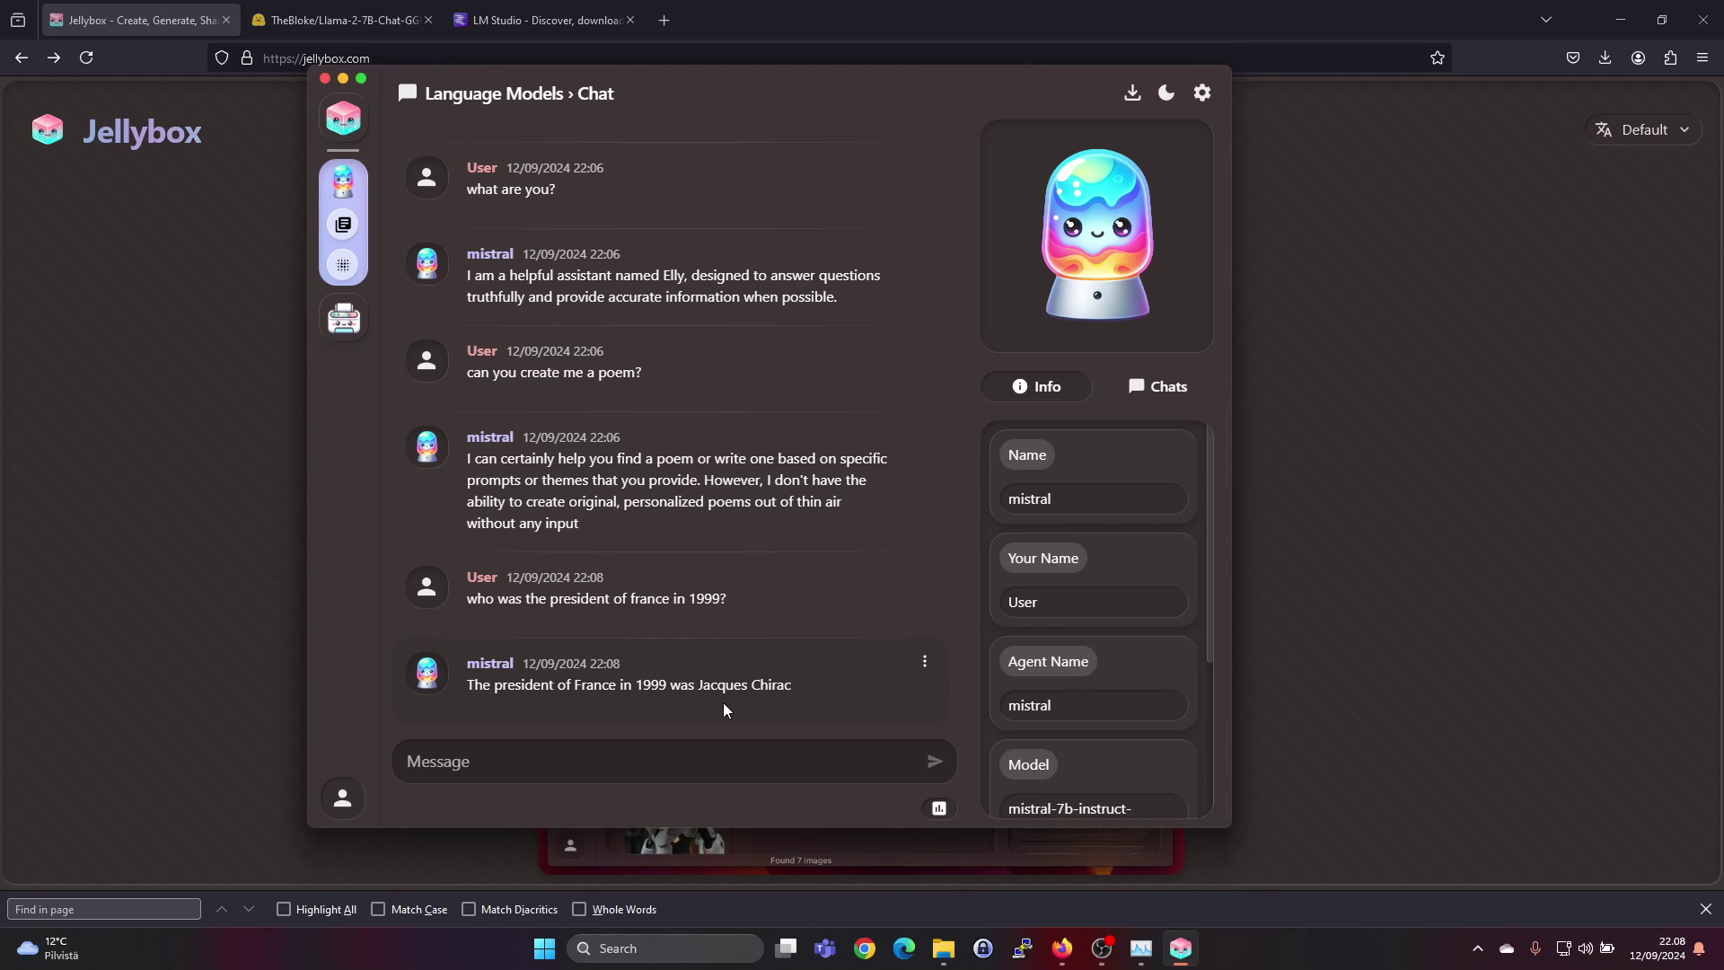
mouse_move(940, 809)
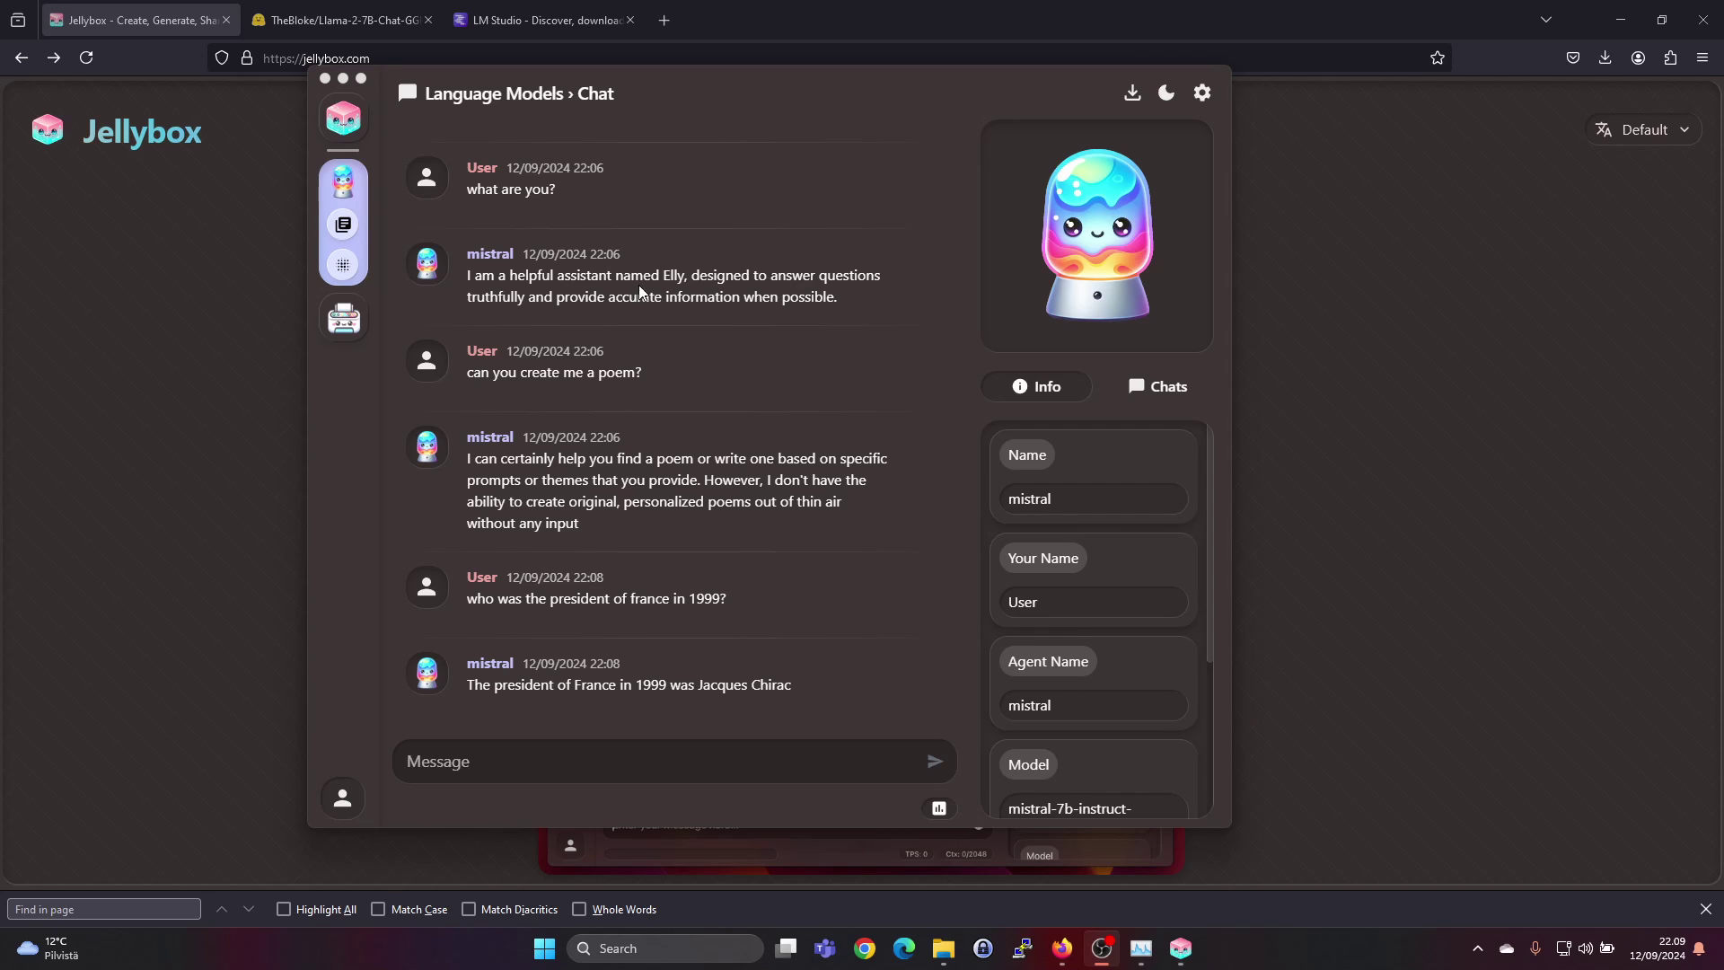
Start a new chat template using the meta-llama-3.1-8b-instruct.Q2_K.gguf model
left_click(342, 225)
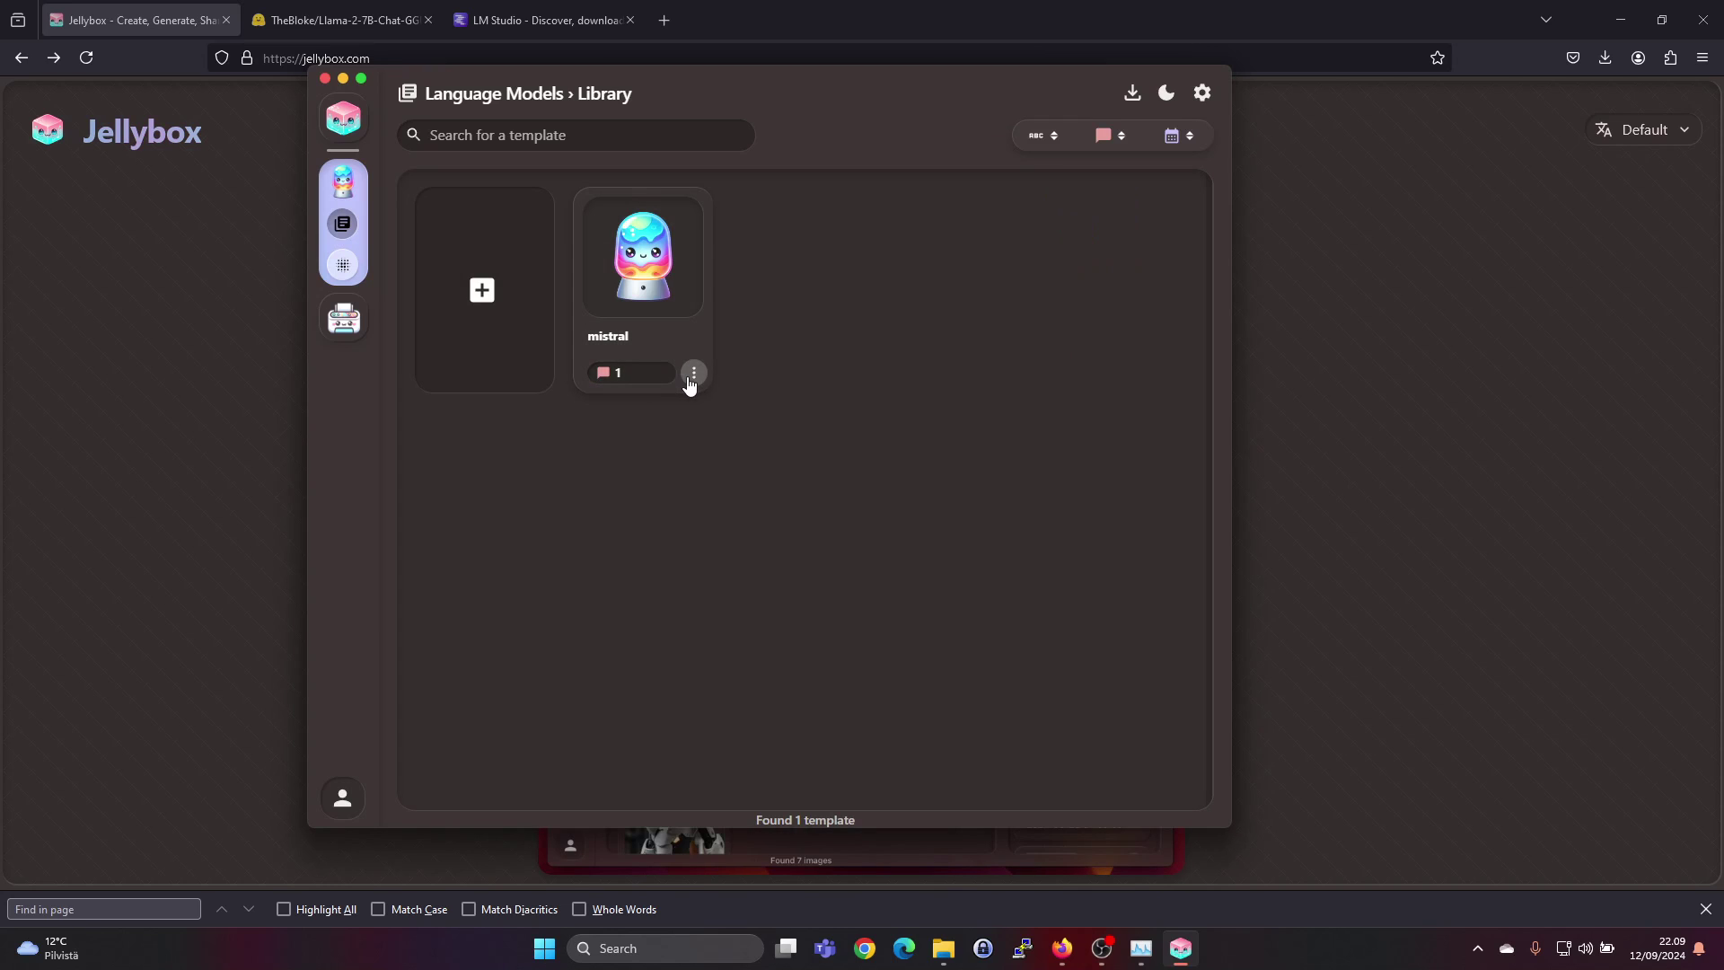
left_click(491, 299)
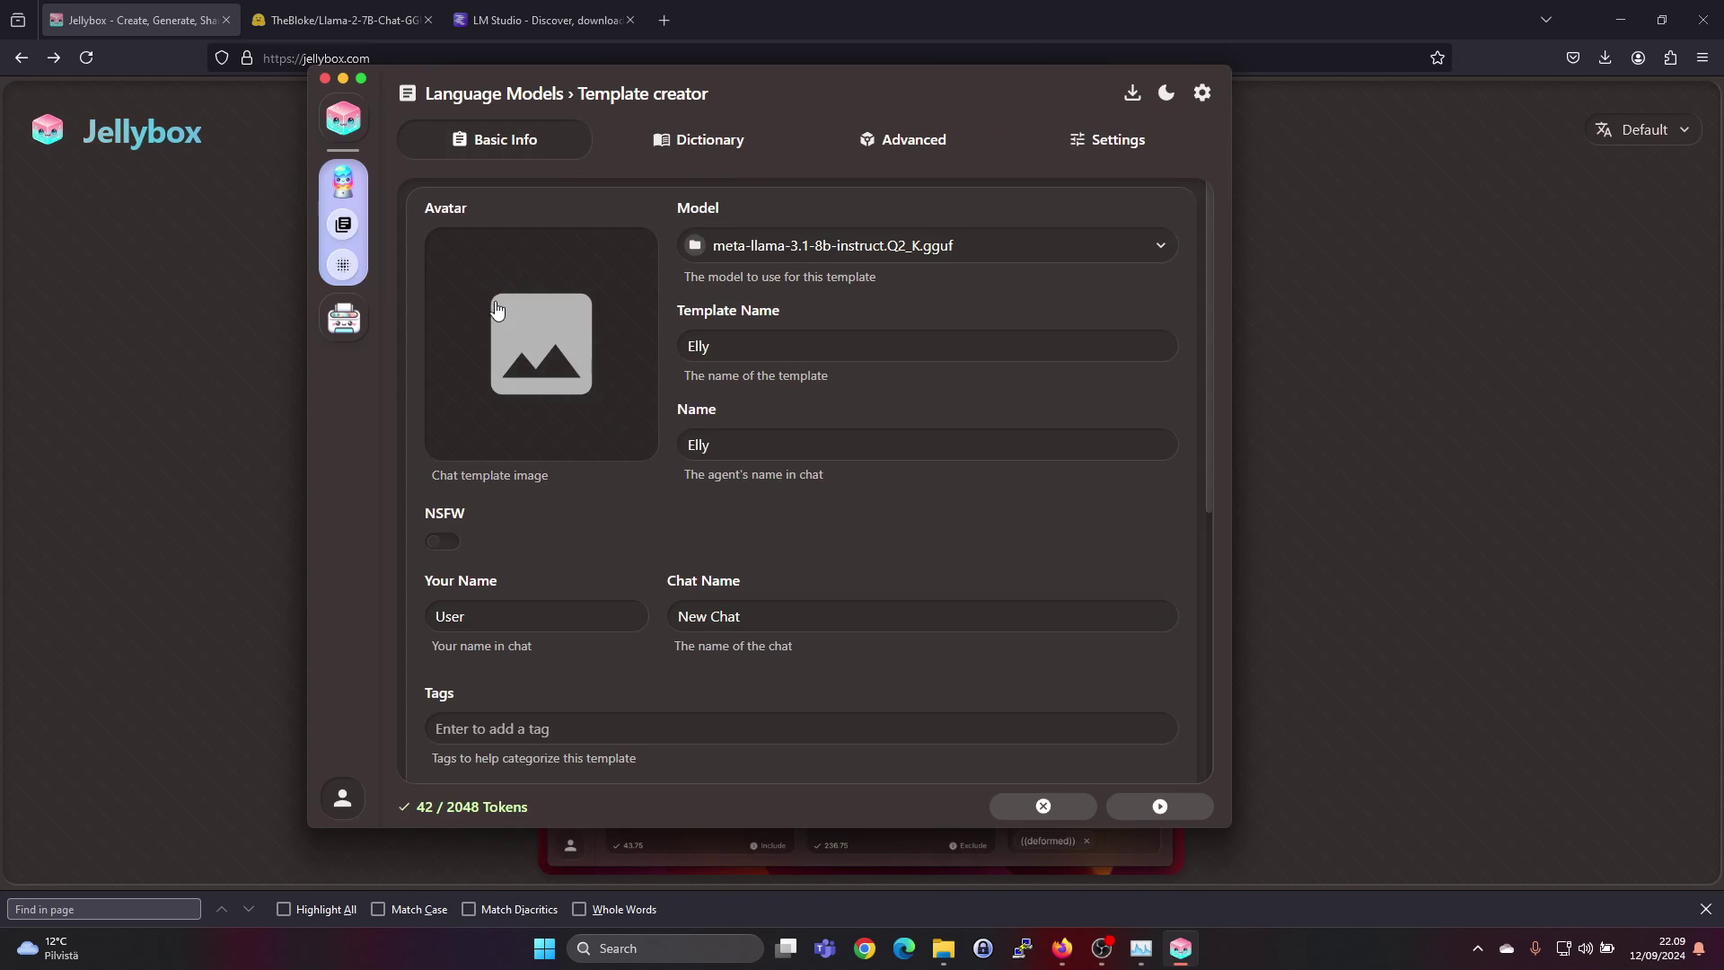
left_click(788, 261)
left_click(802, 285)
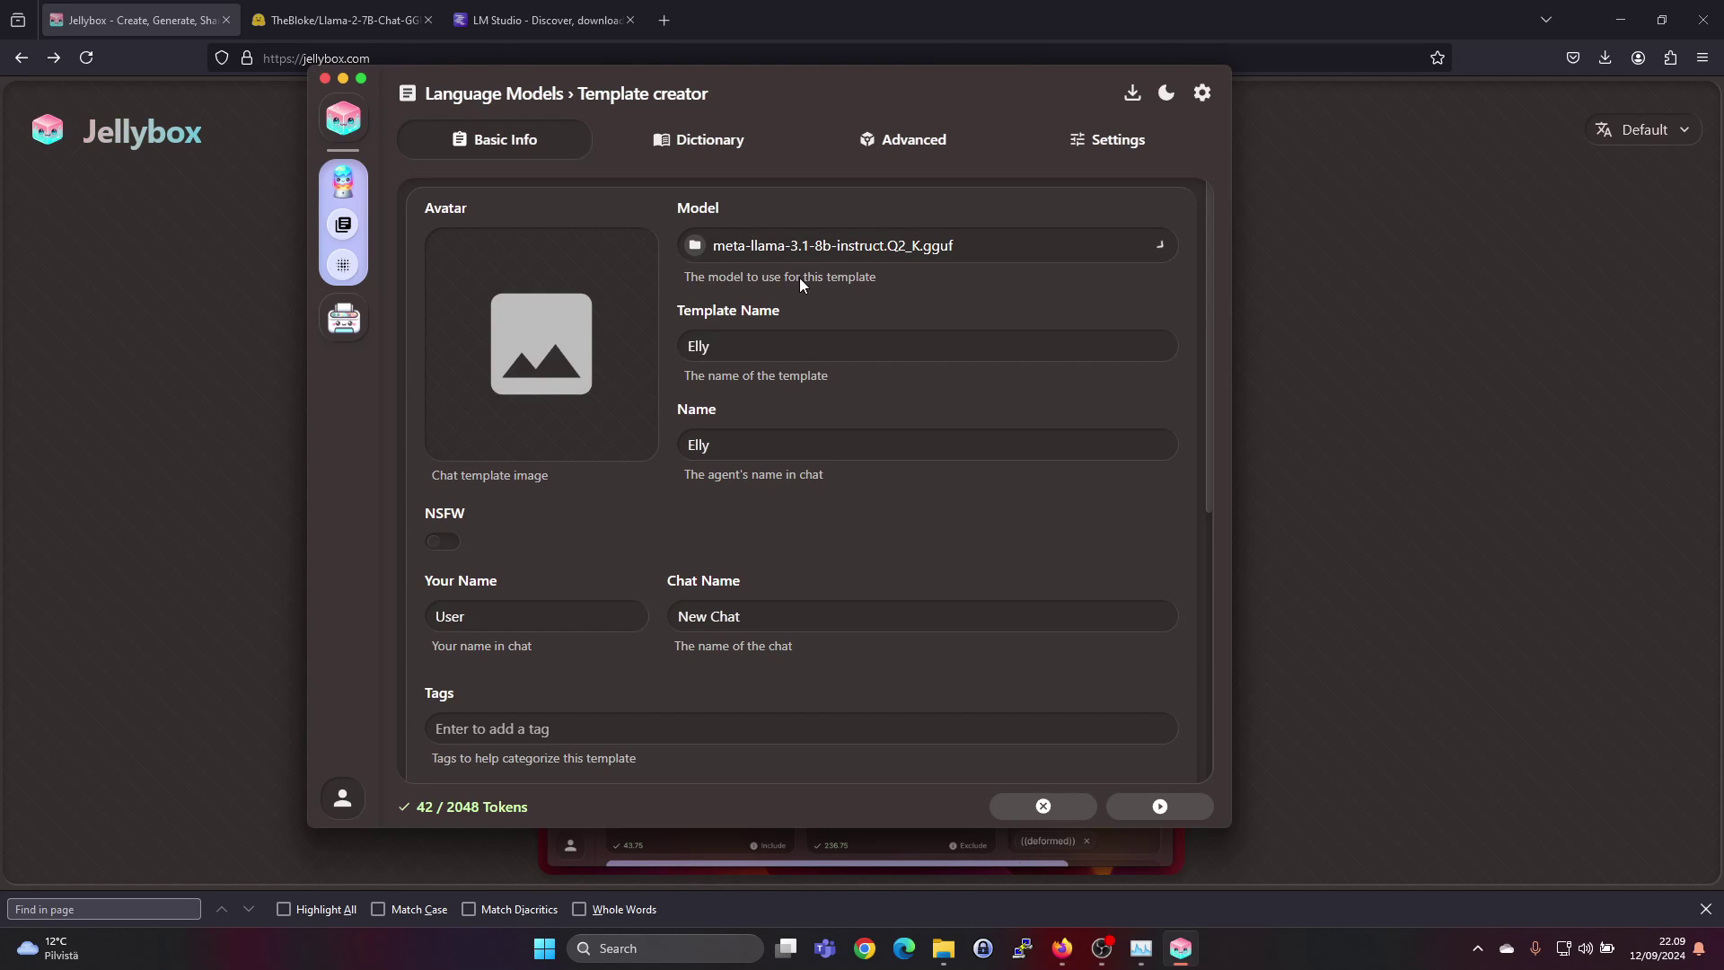
Name both the template and its agent 'llama', then save and start the chat
left_click(770, 347)
double_click(768, 349)
type("k")
key("BackSpace")
type("llama")
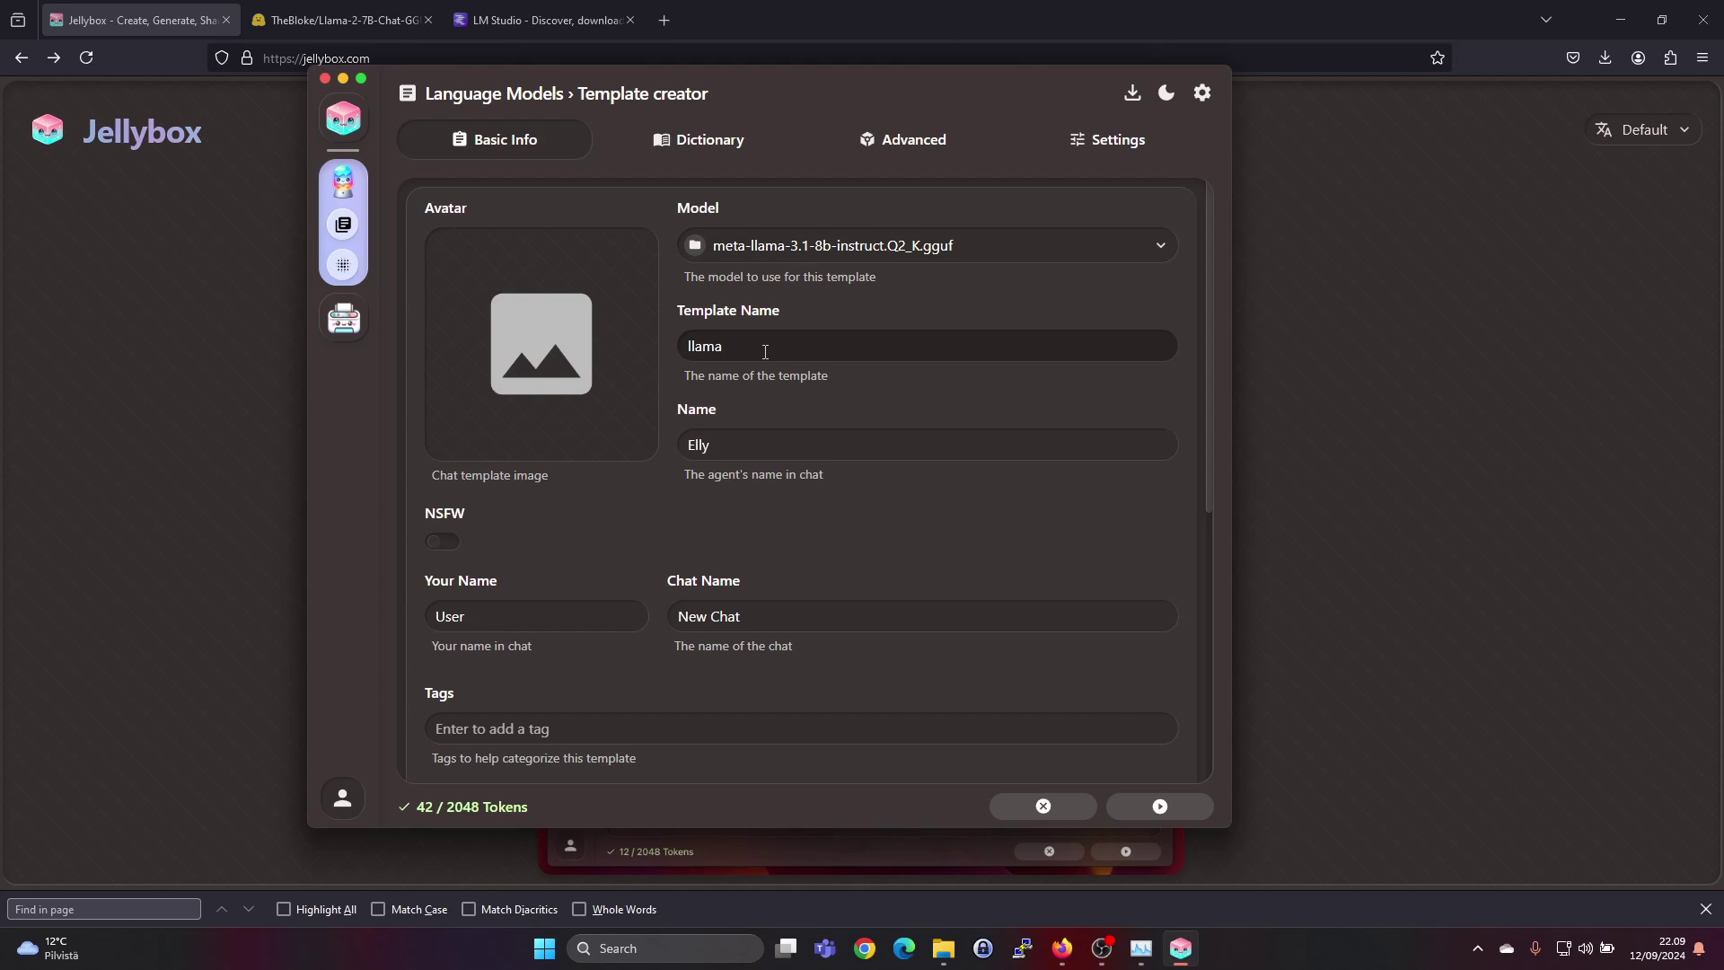
double_click(765, 352)
key("ctrl+c")
left_click(765, 436)
key("ctrl+a")
key("ctrl+v")
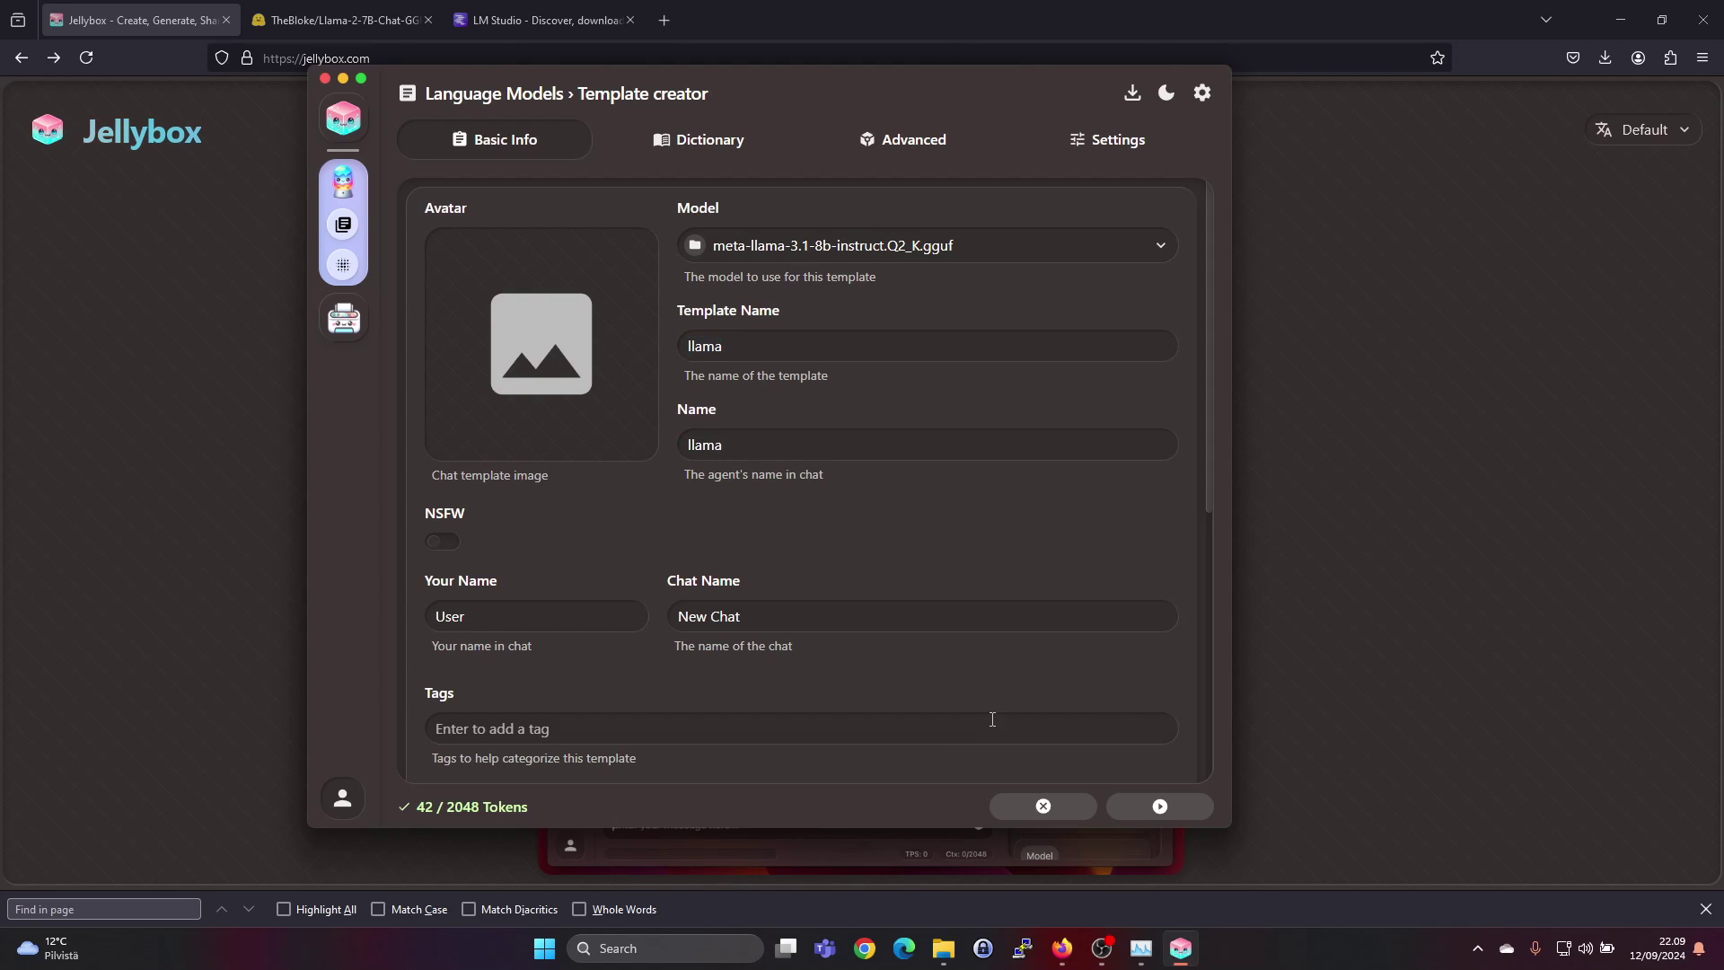
scroll(991, 723, "down", 5)
left_click(1159, 806)
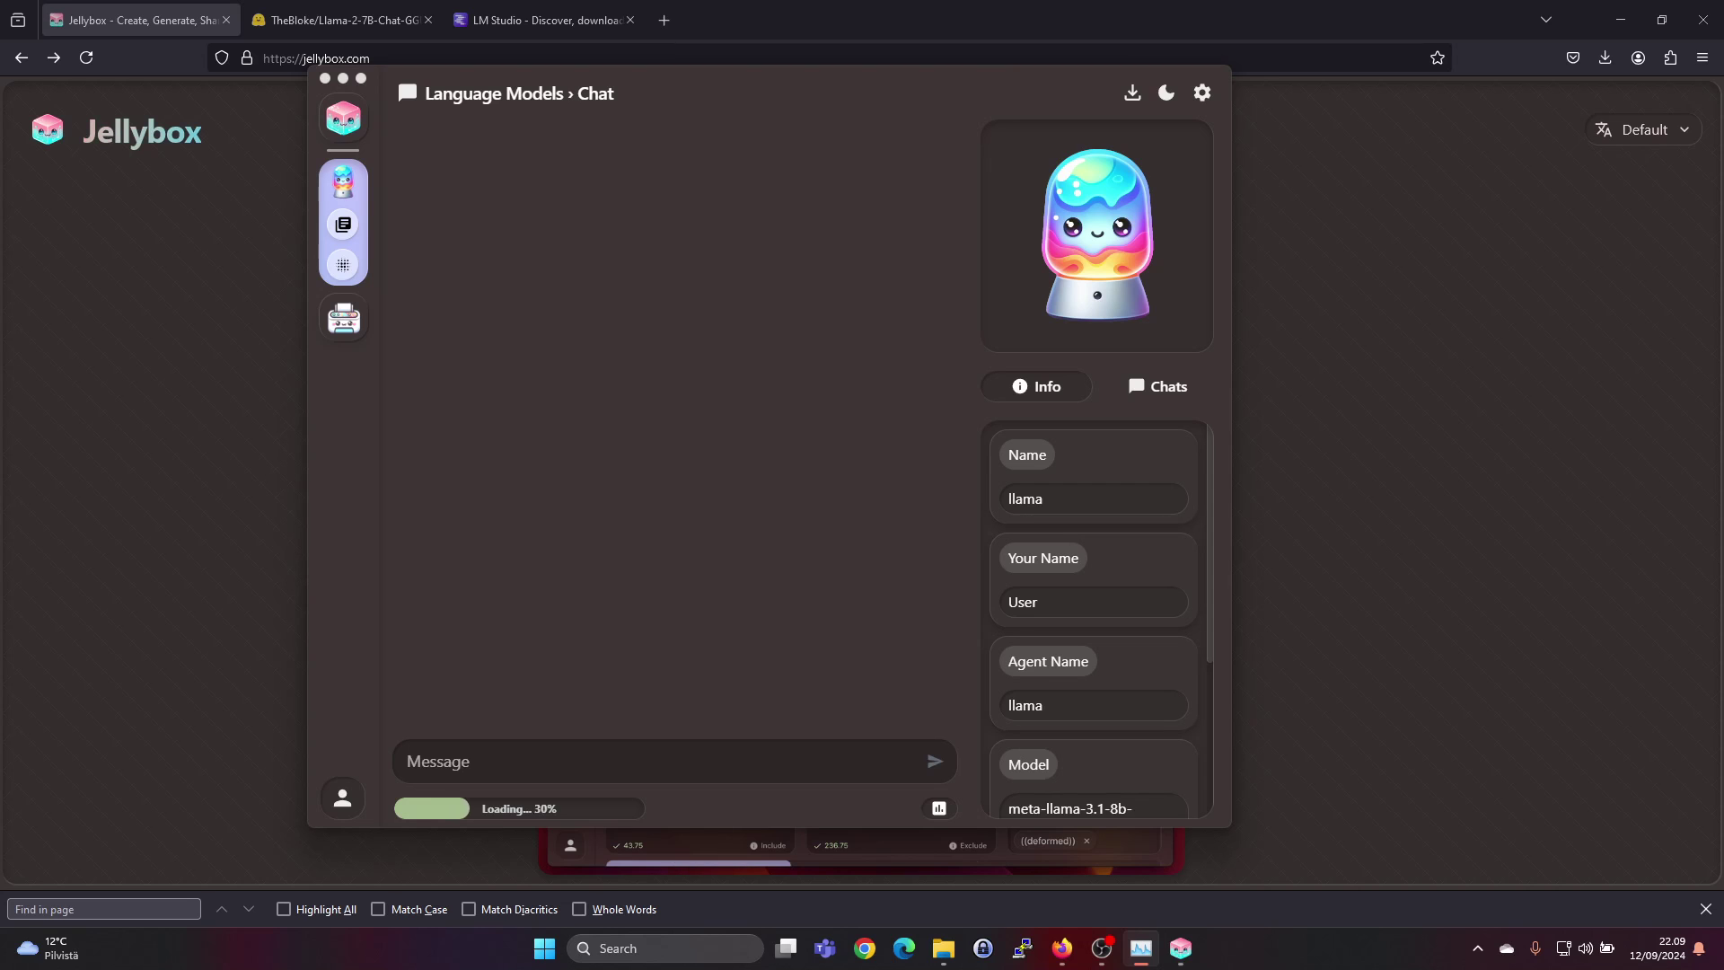
Bring up Task Manager beside the chat and compare Intel and NVIDIA RTX 3050 GPU usage
key("ctrl+shift+Escape")
left_click_drag(1544, 167, 989, 147)
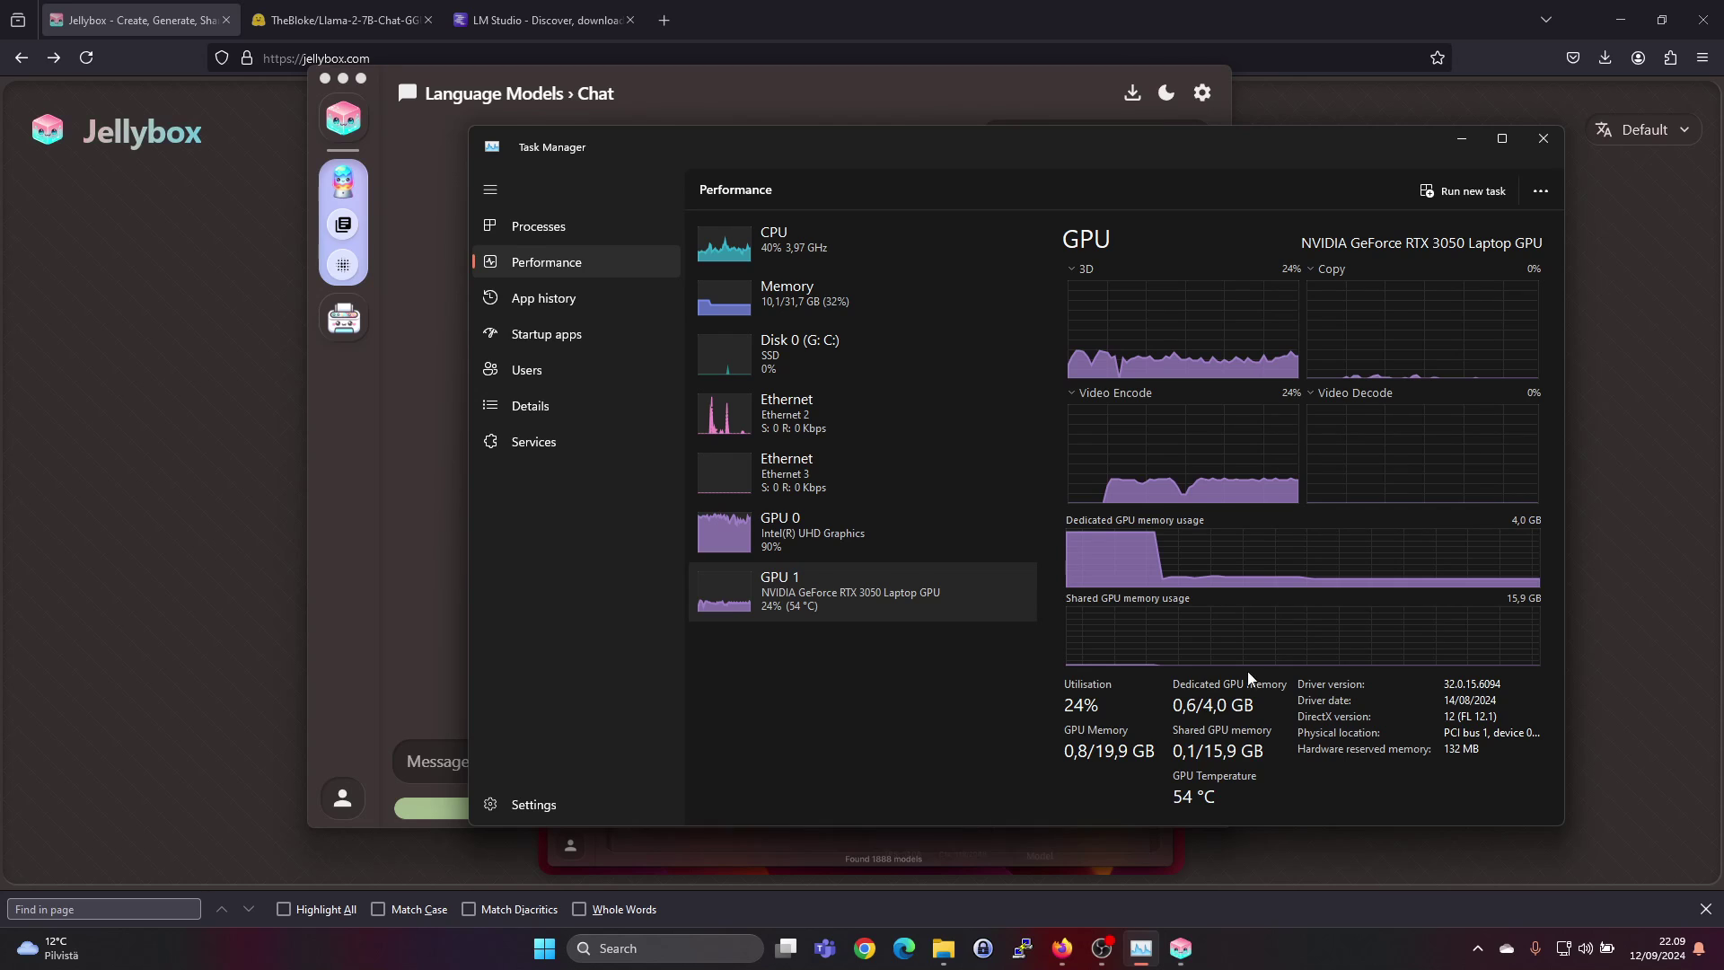
left_click(887, 546)
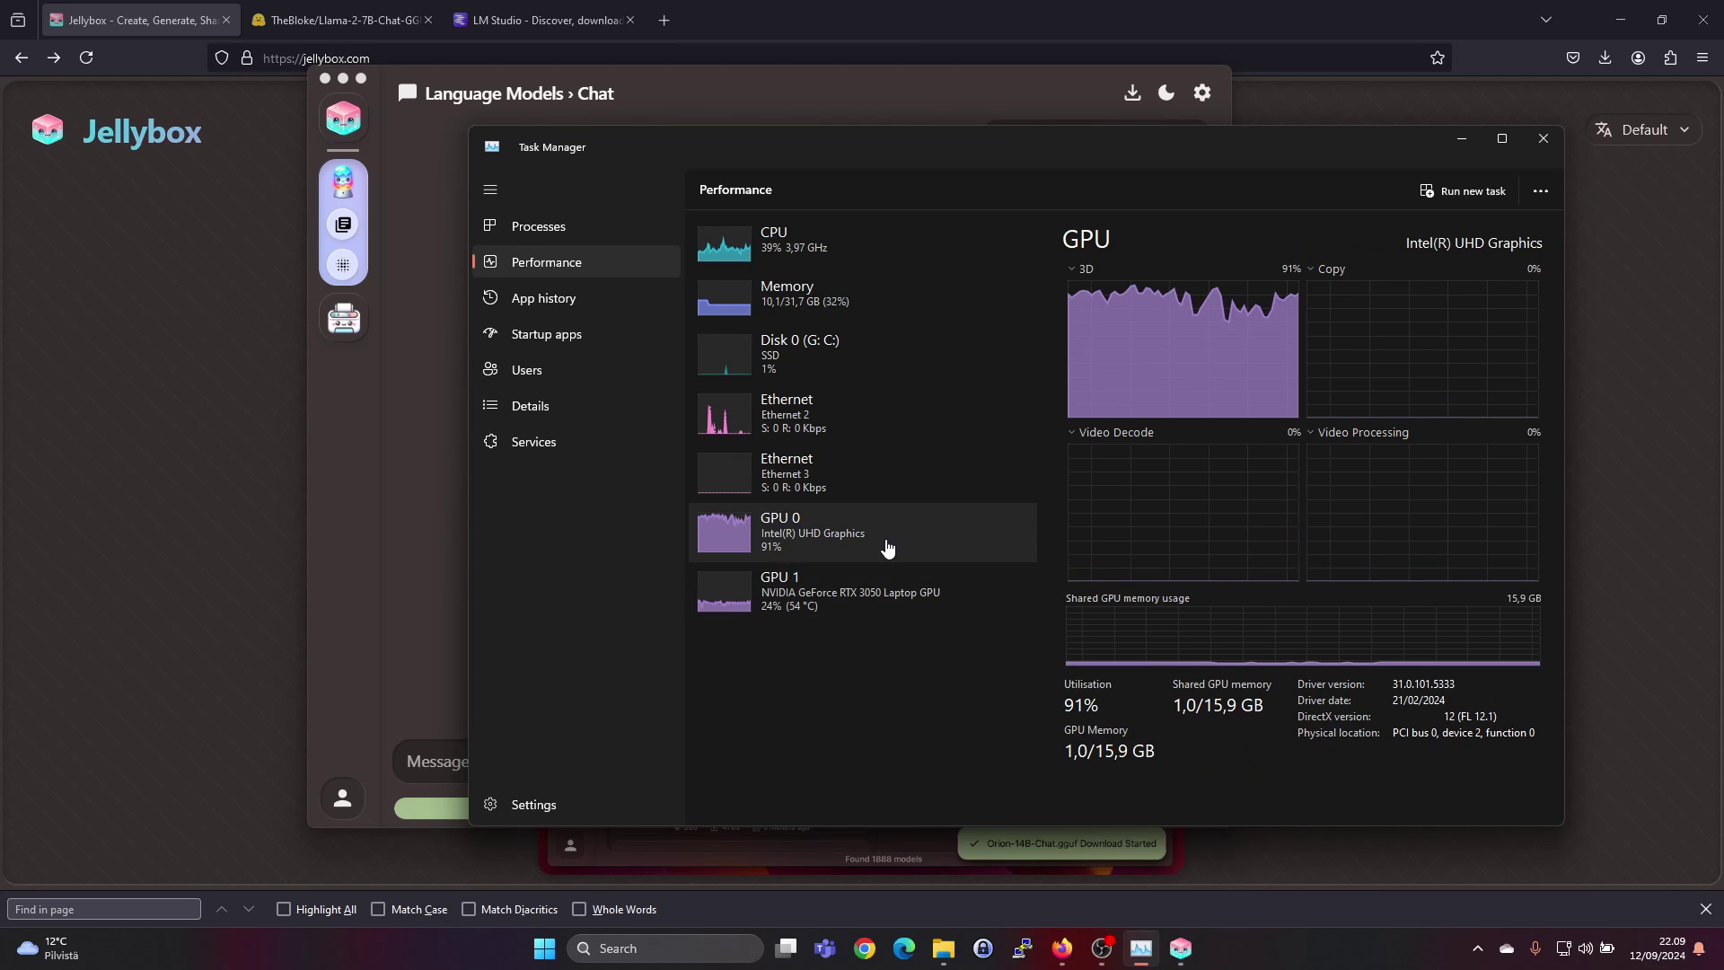
left_click(872, 595)
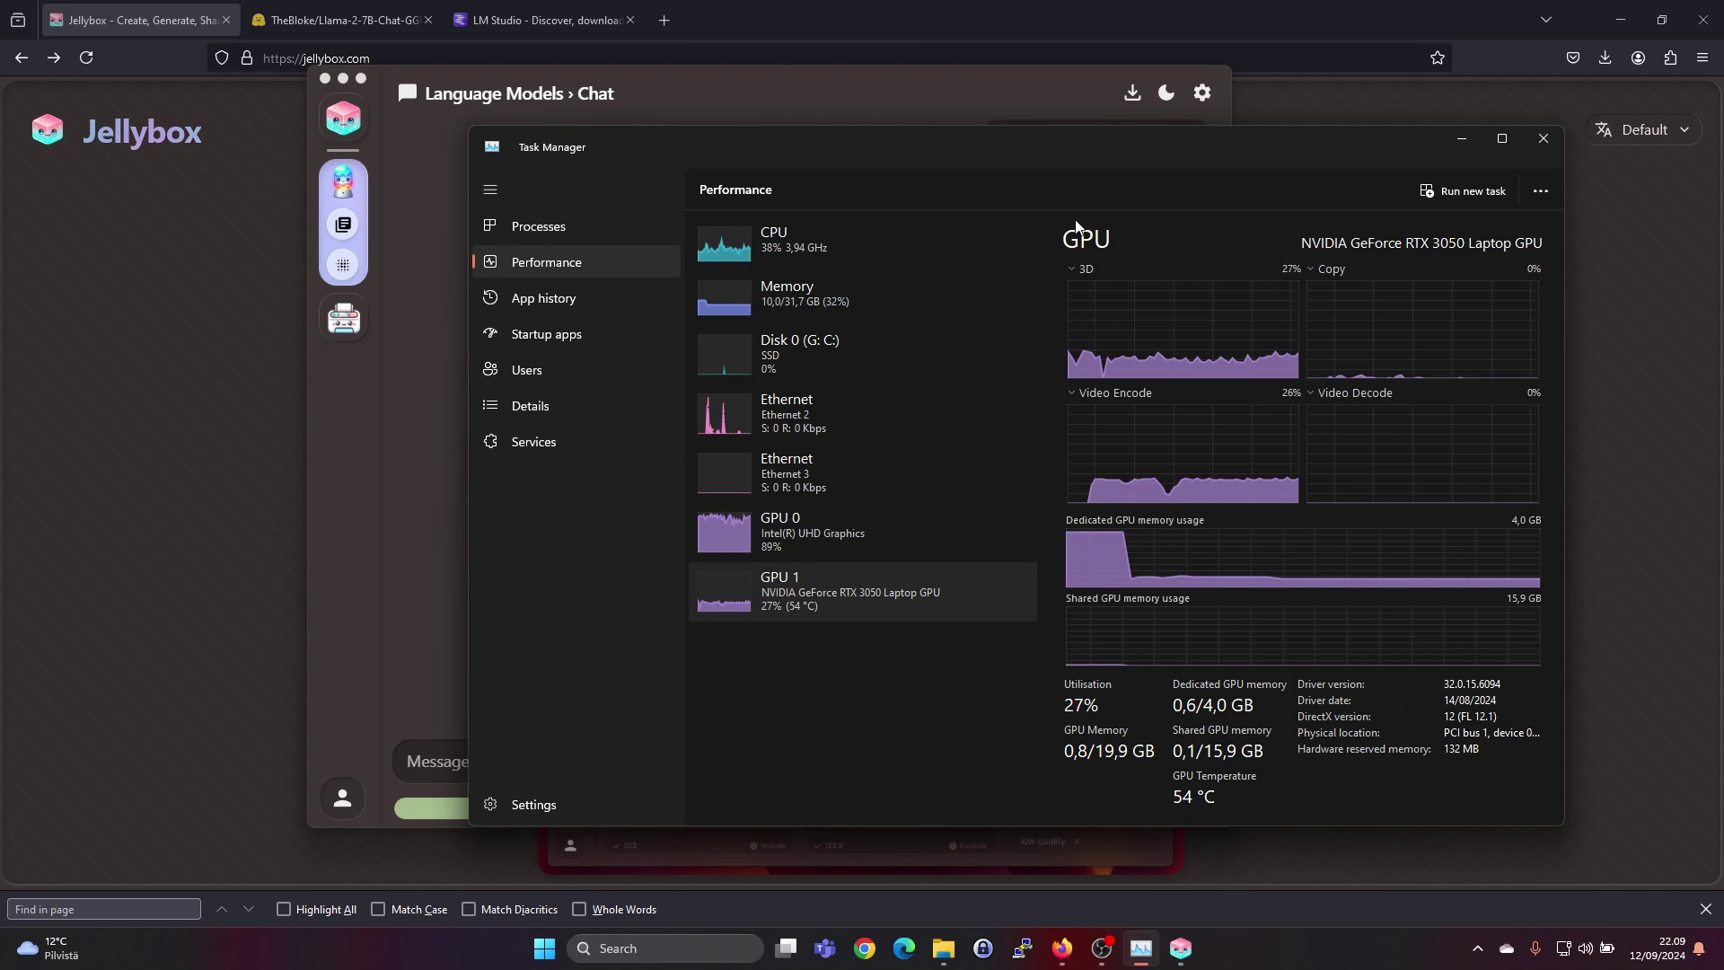
left_click_drag(1053, 158, 1723, 162)
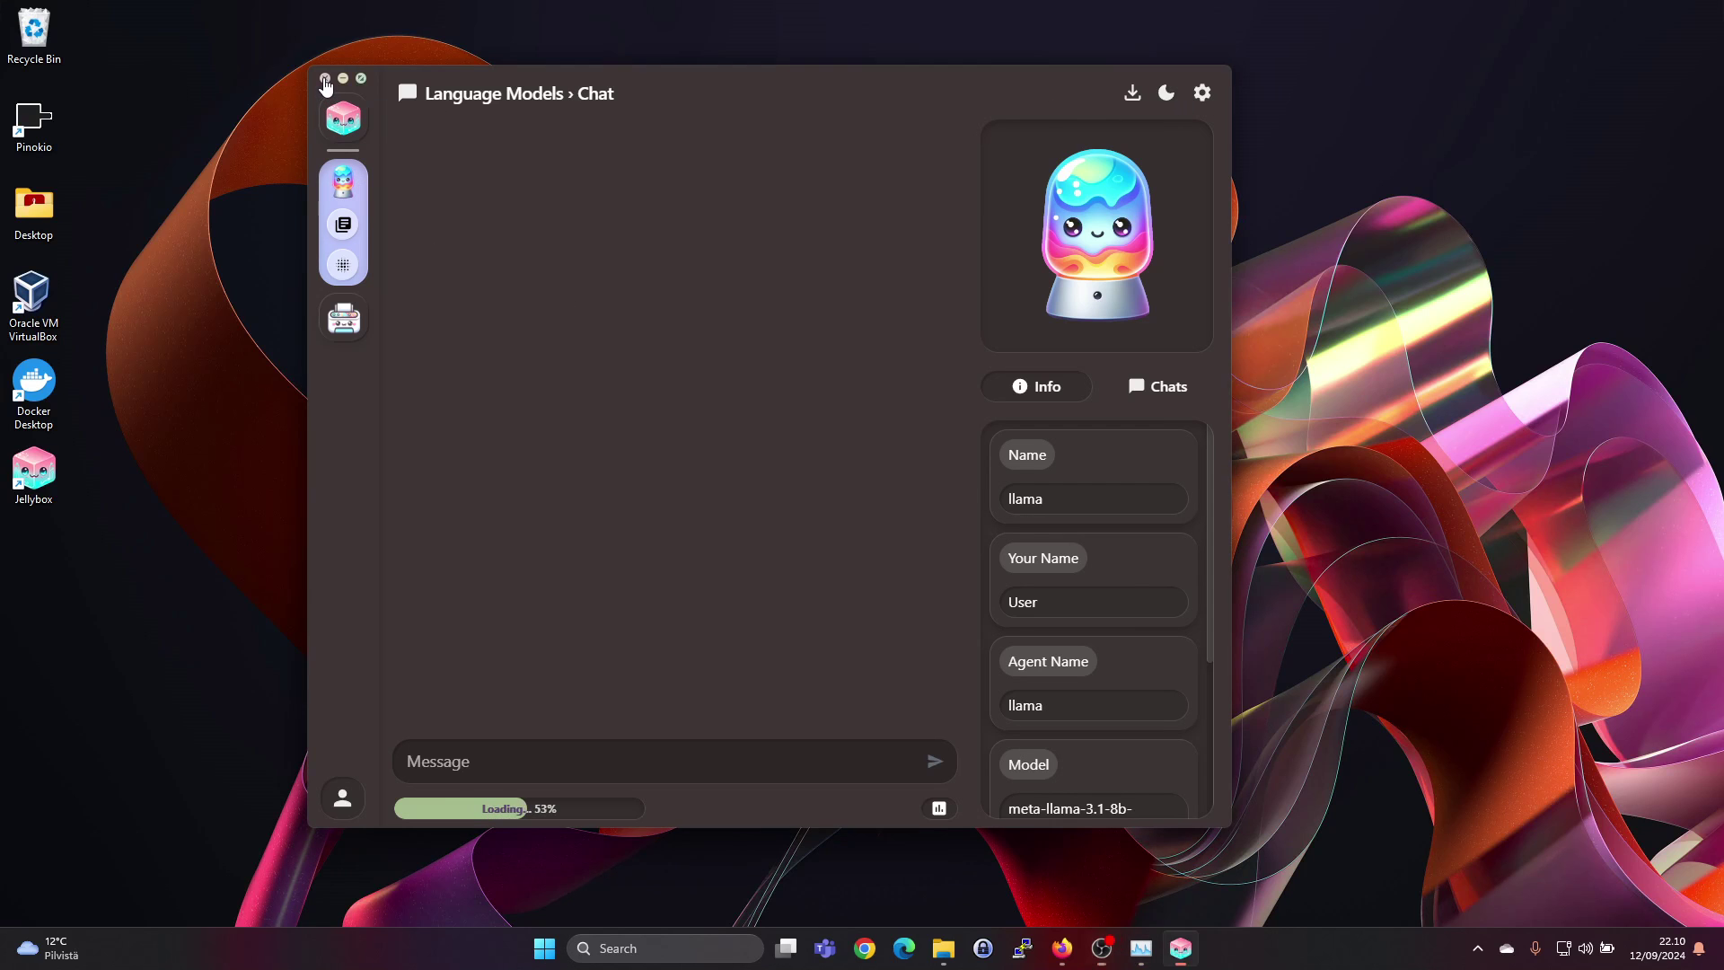
Close Jellybox, relaunch it from the desktop icon, and centre its window
left_click(325, 78)
double_click(34, 469)
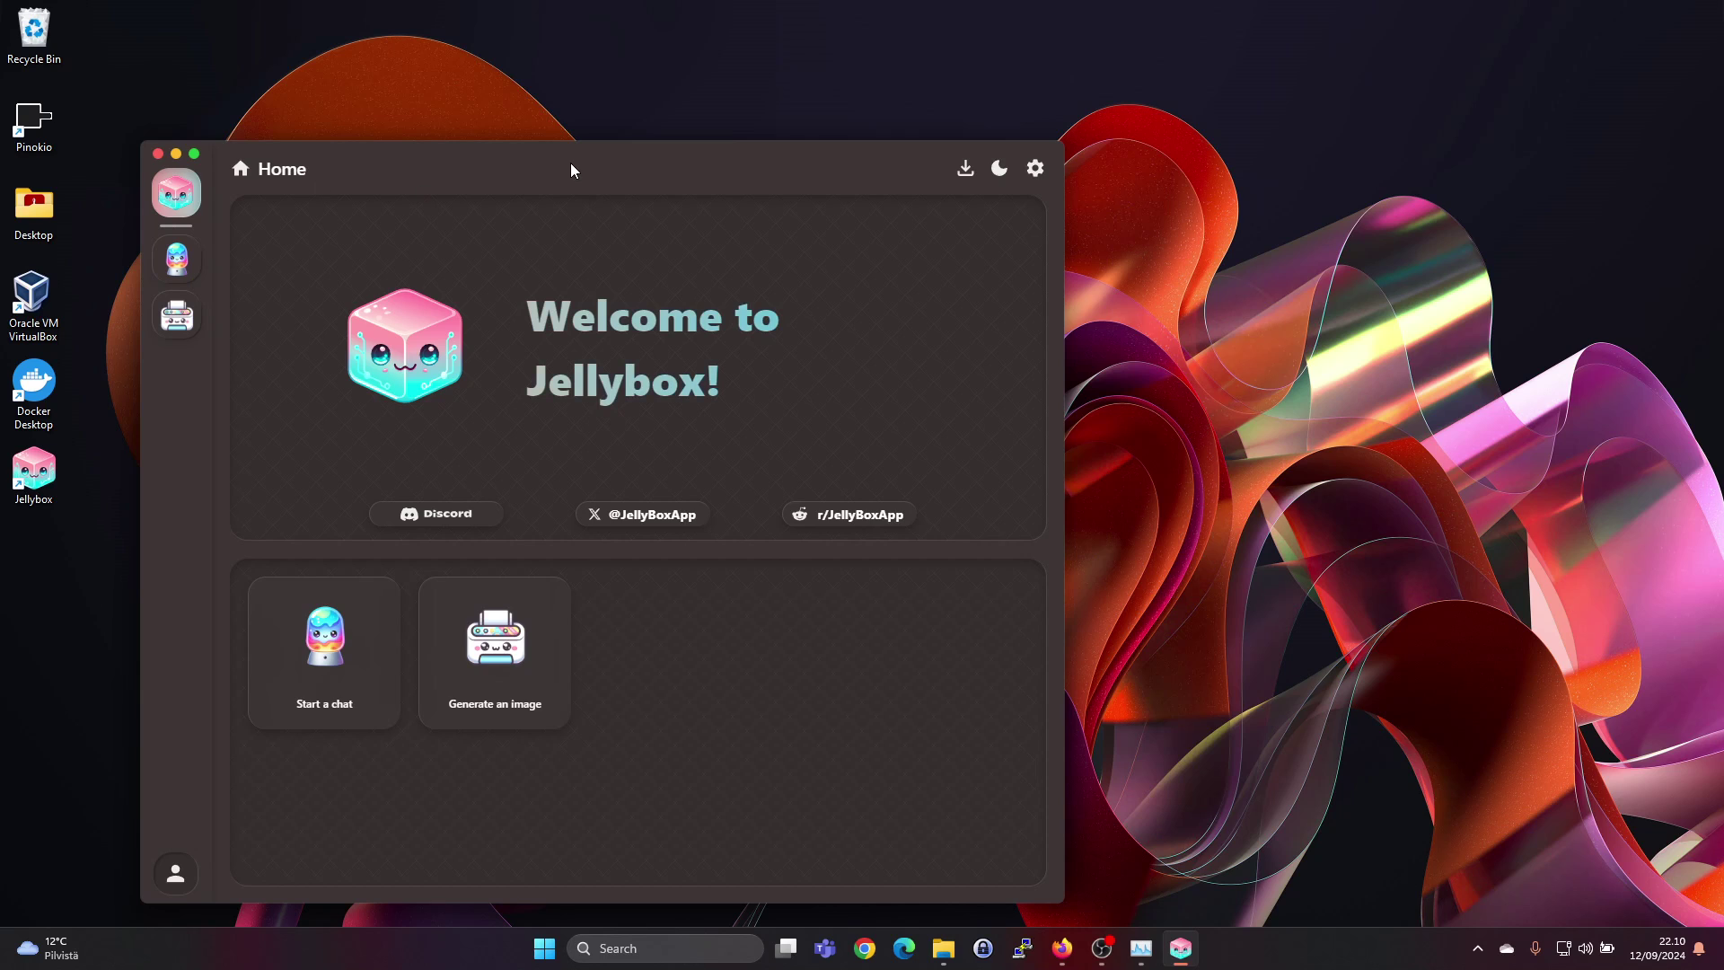
left_click_drag(571, 170, 731, 144)
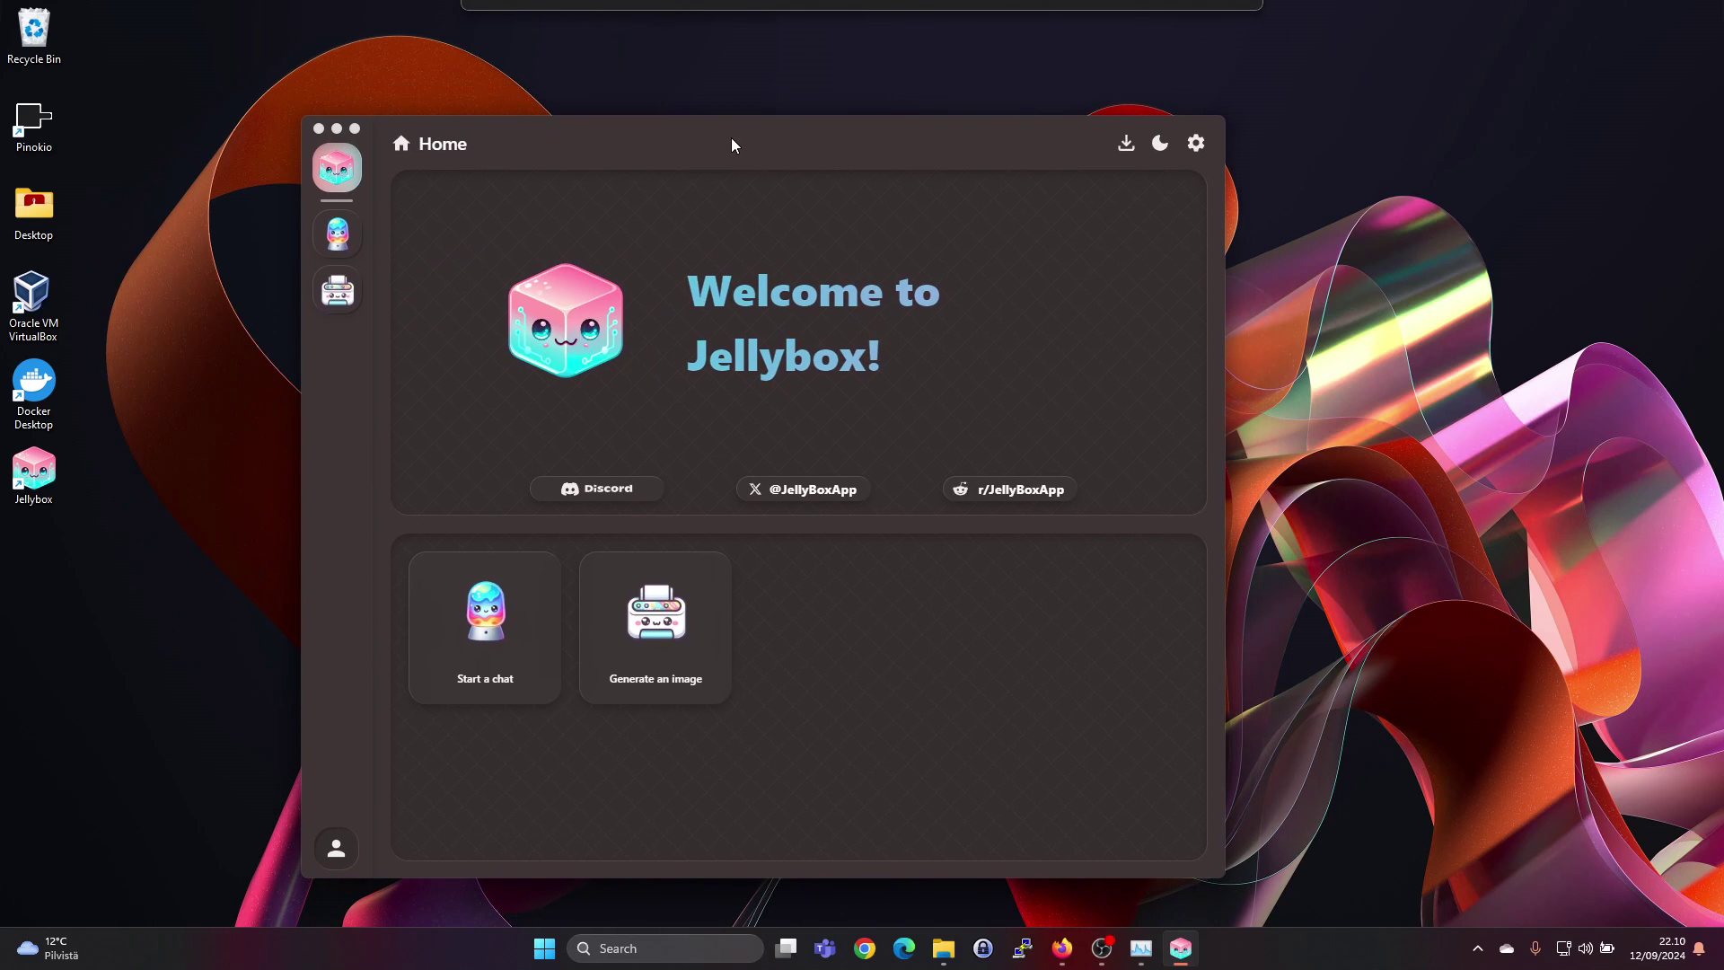
Open the llama template's chat from the library, then return to the template library
left_click(336, 234)
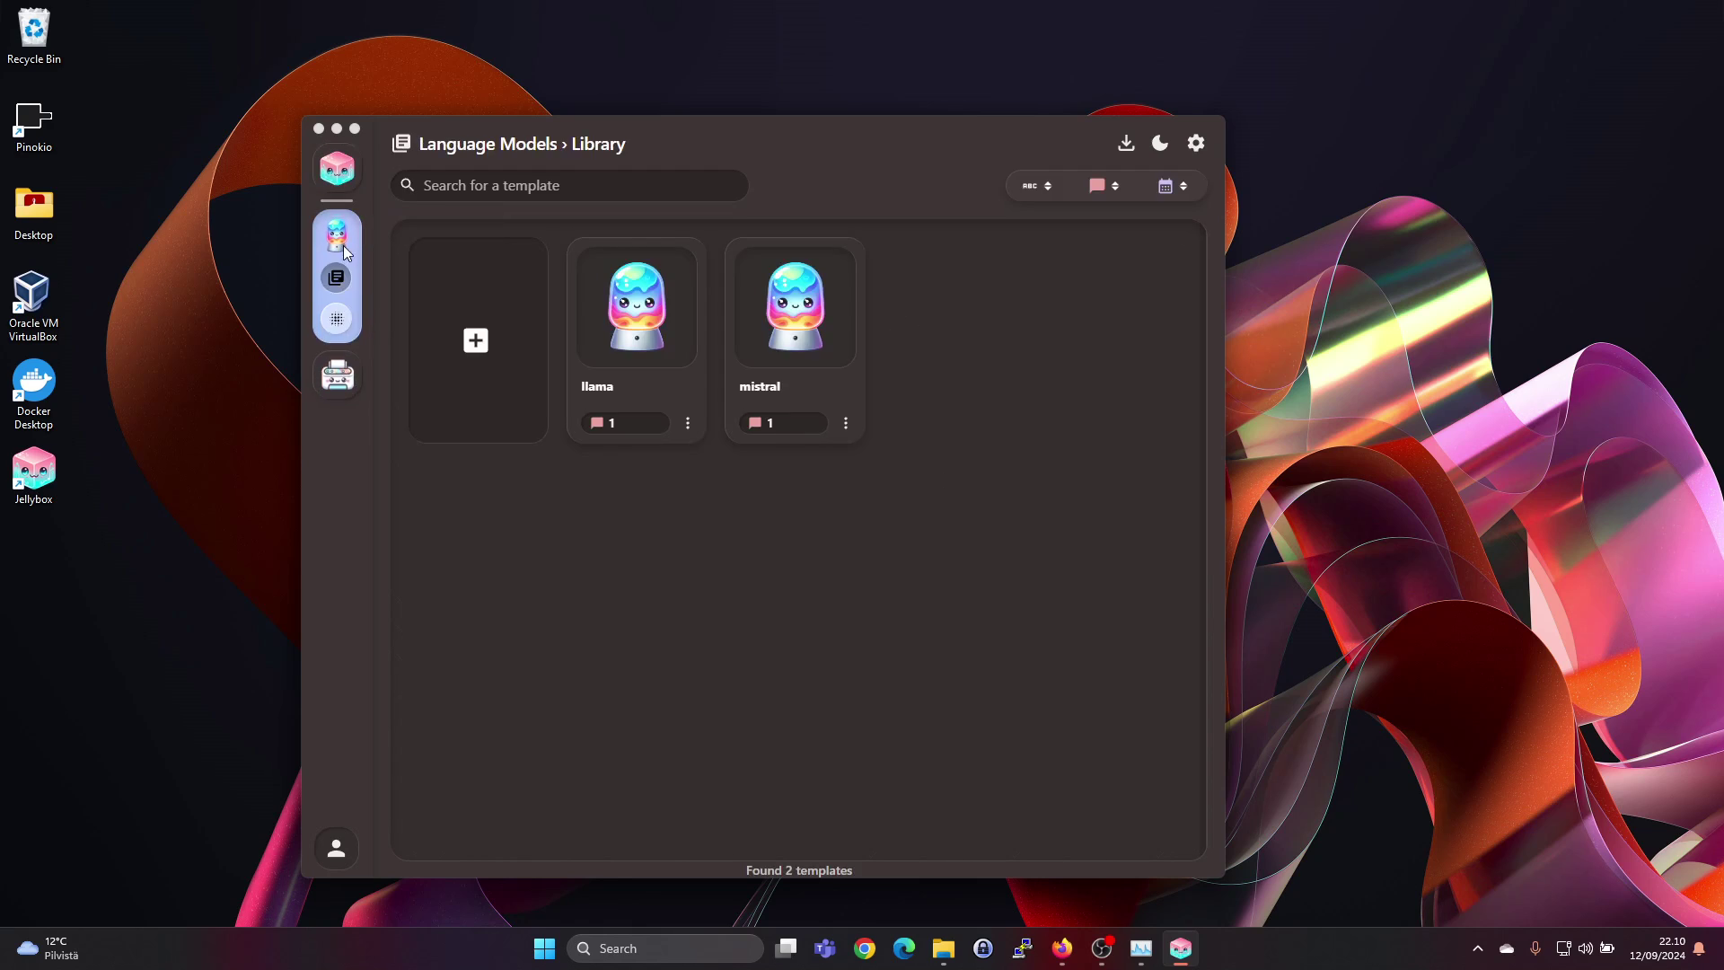
left_click(655, 393)
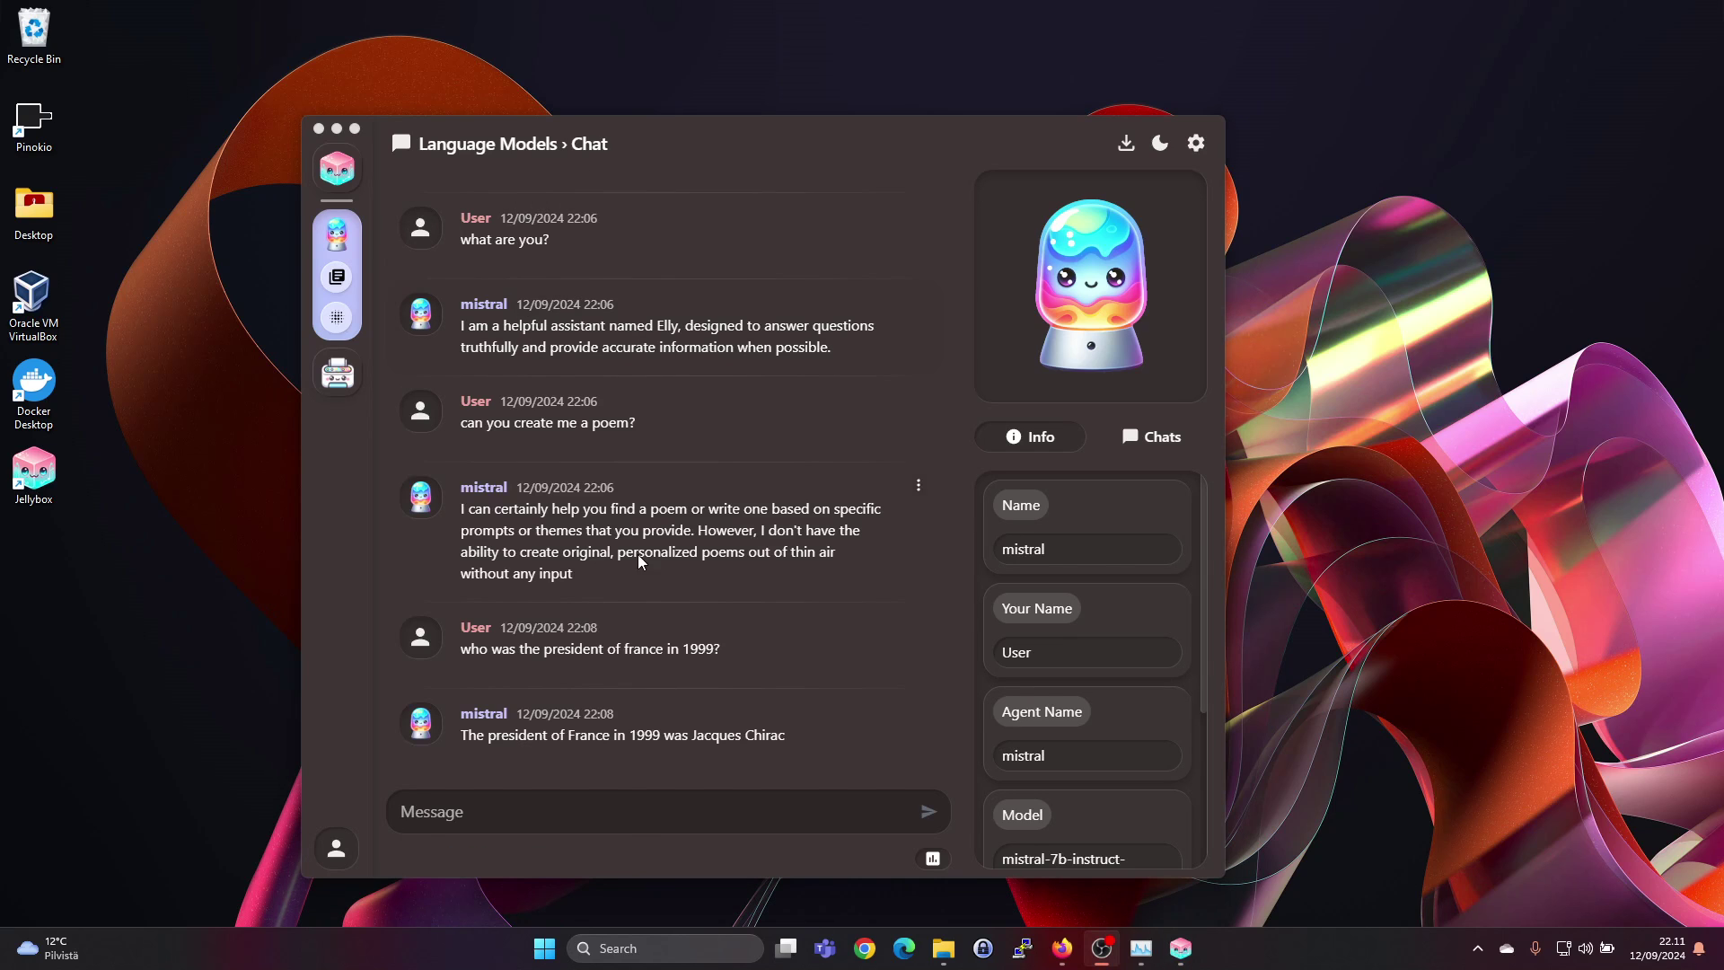
left_click(337, 276)
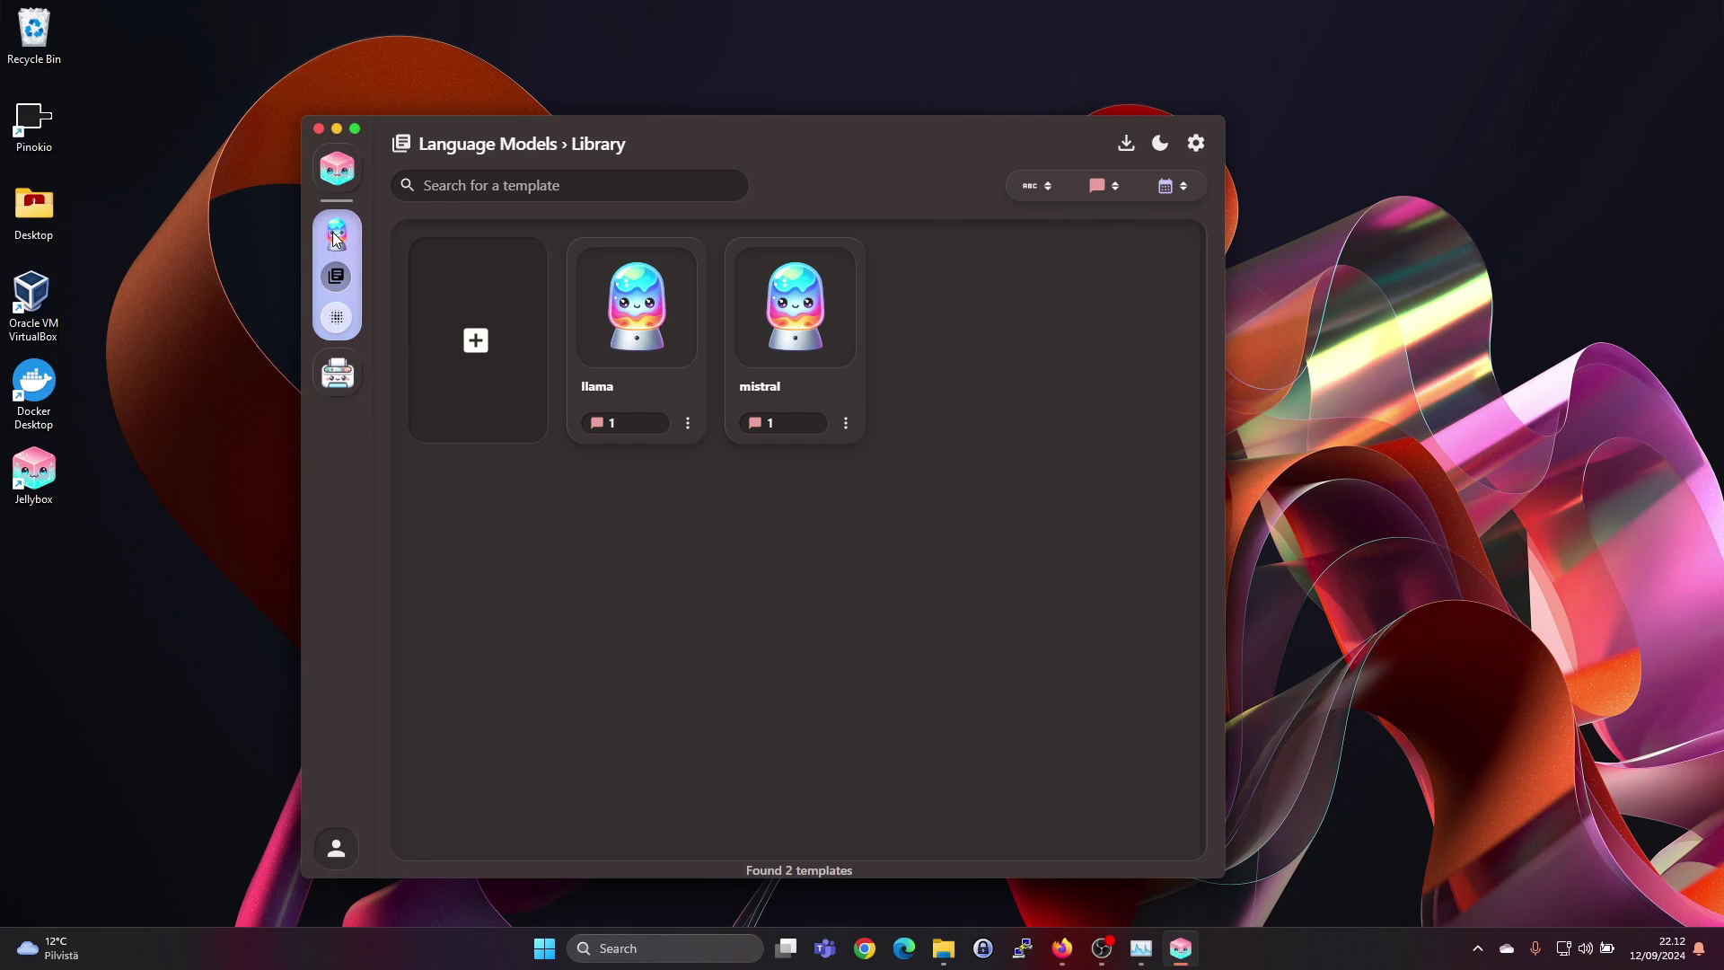
Search the downloadable models for 'llama' and toggle the most-downloads sort order
left_click(335, 316)
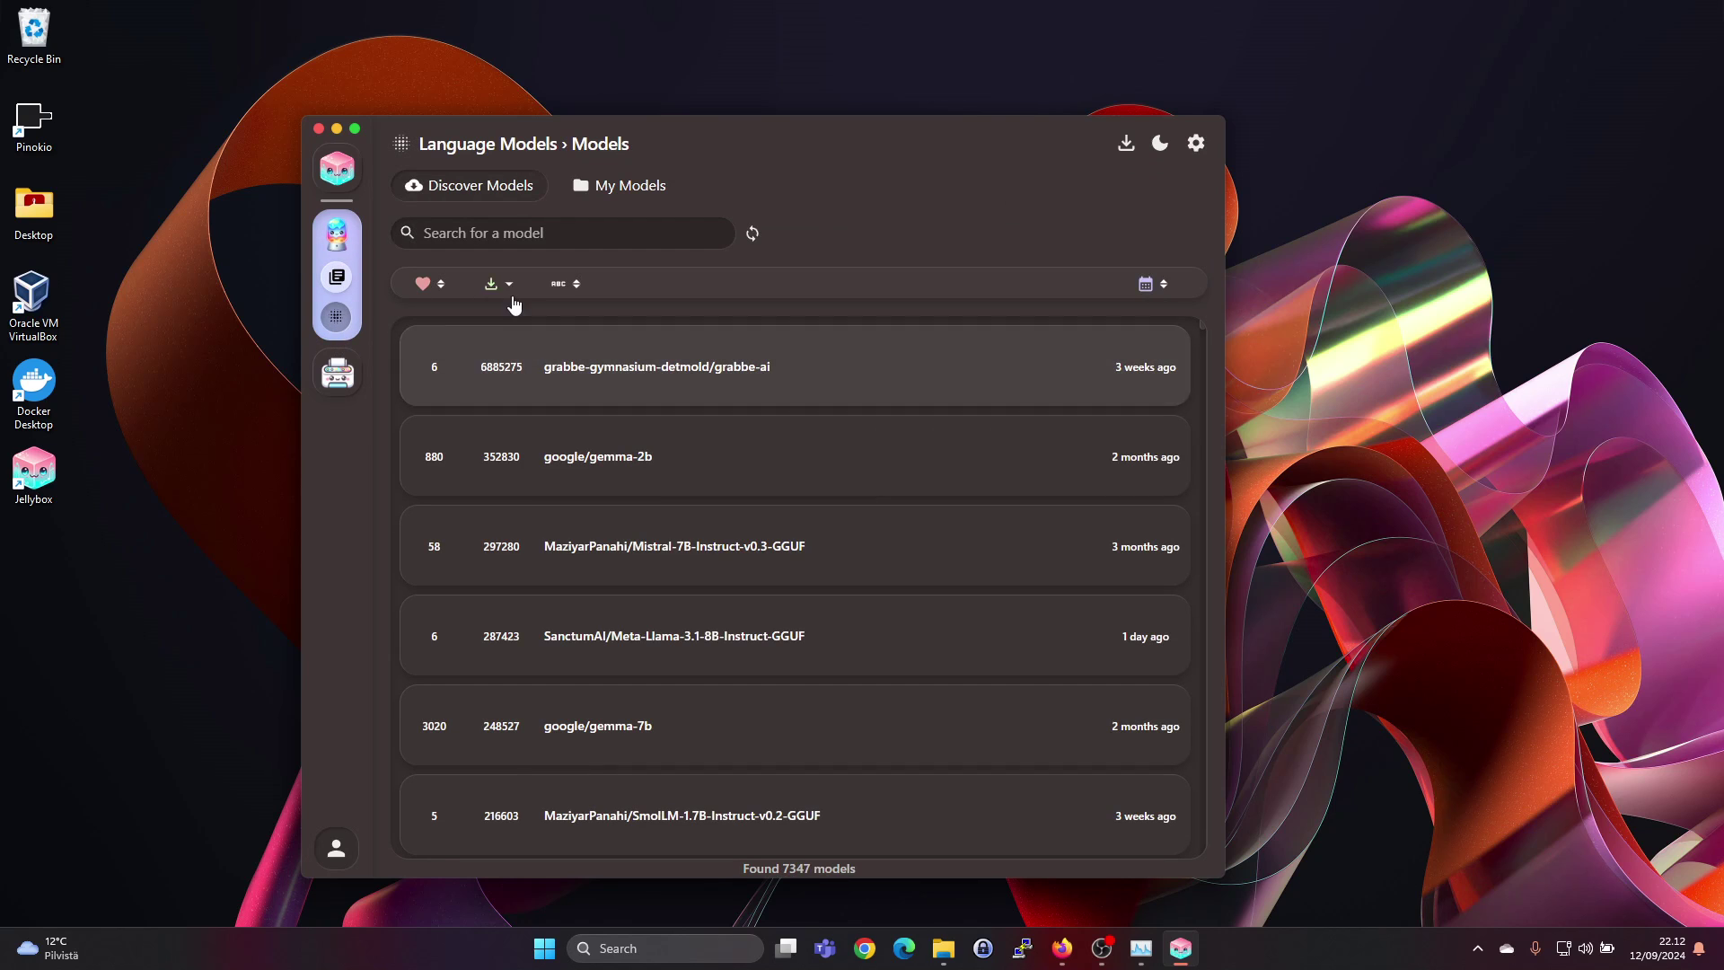
left_click(505, 230)
type("llama")
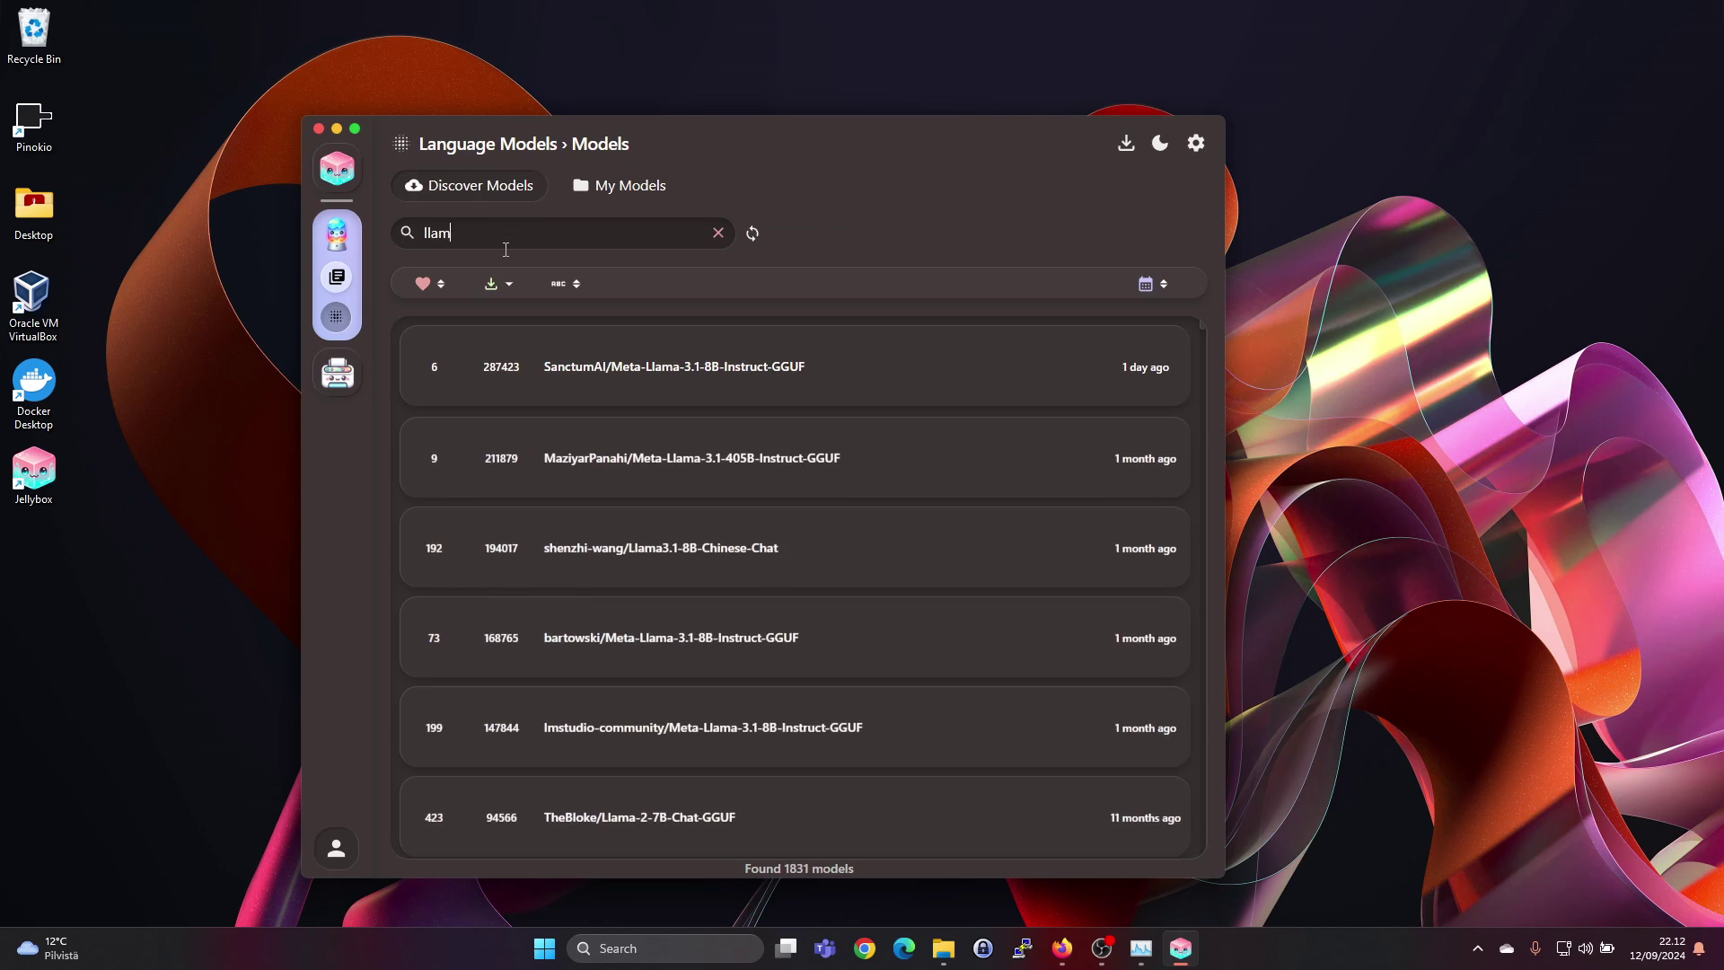
left_click(498, 284)
left_click(506, 295)
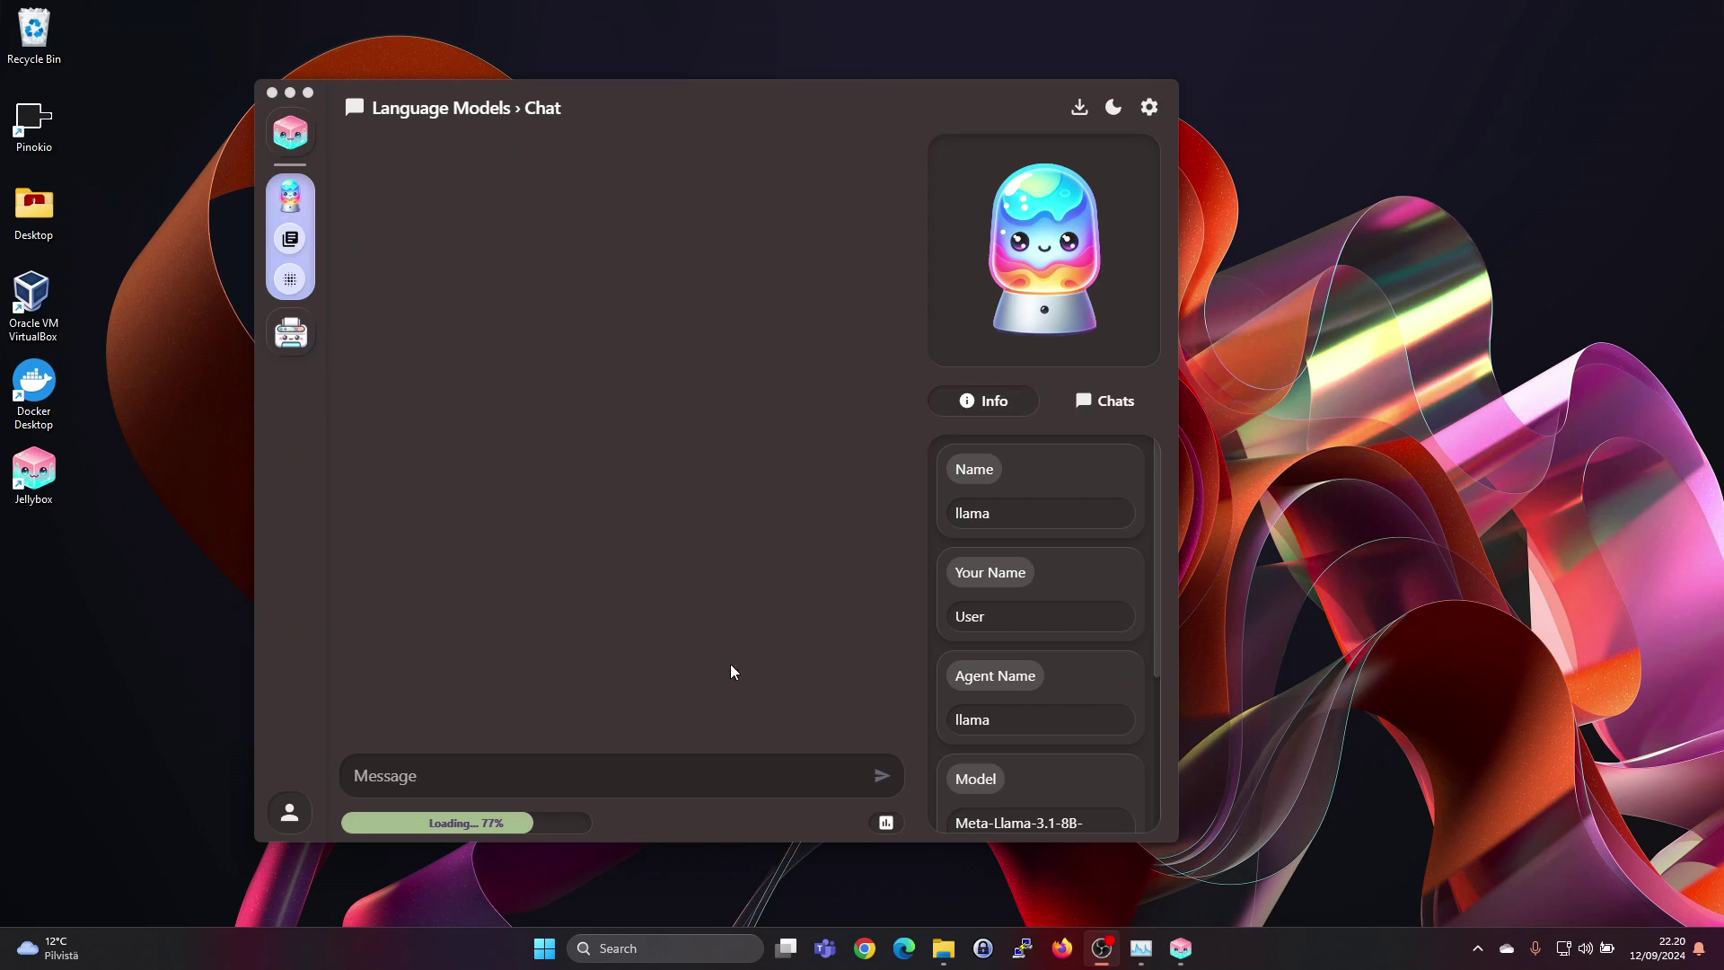
Verify the mistral, diffusion and Llama downloads are complete, then go back to the home page
left_click(1079, 106)
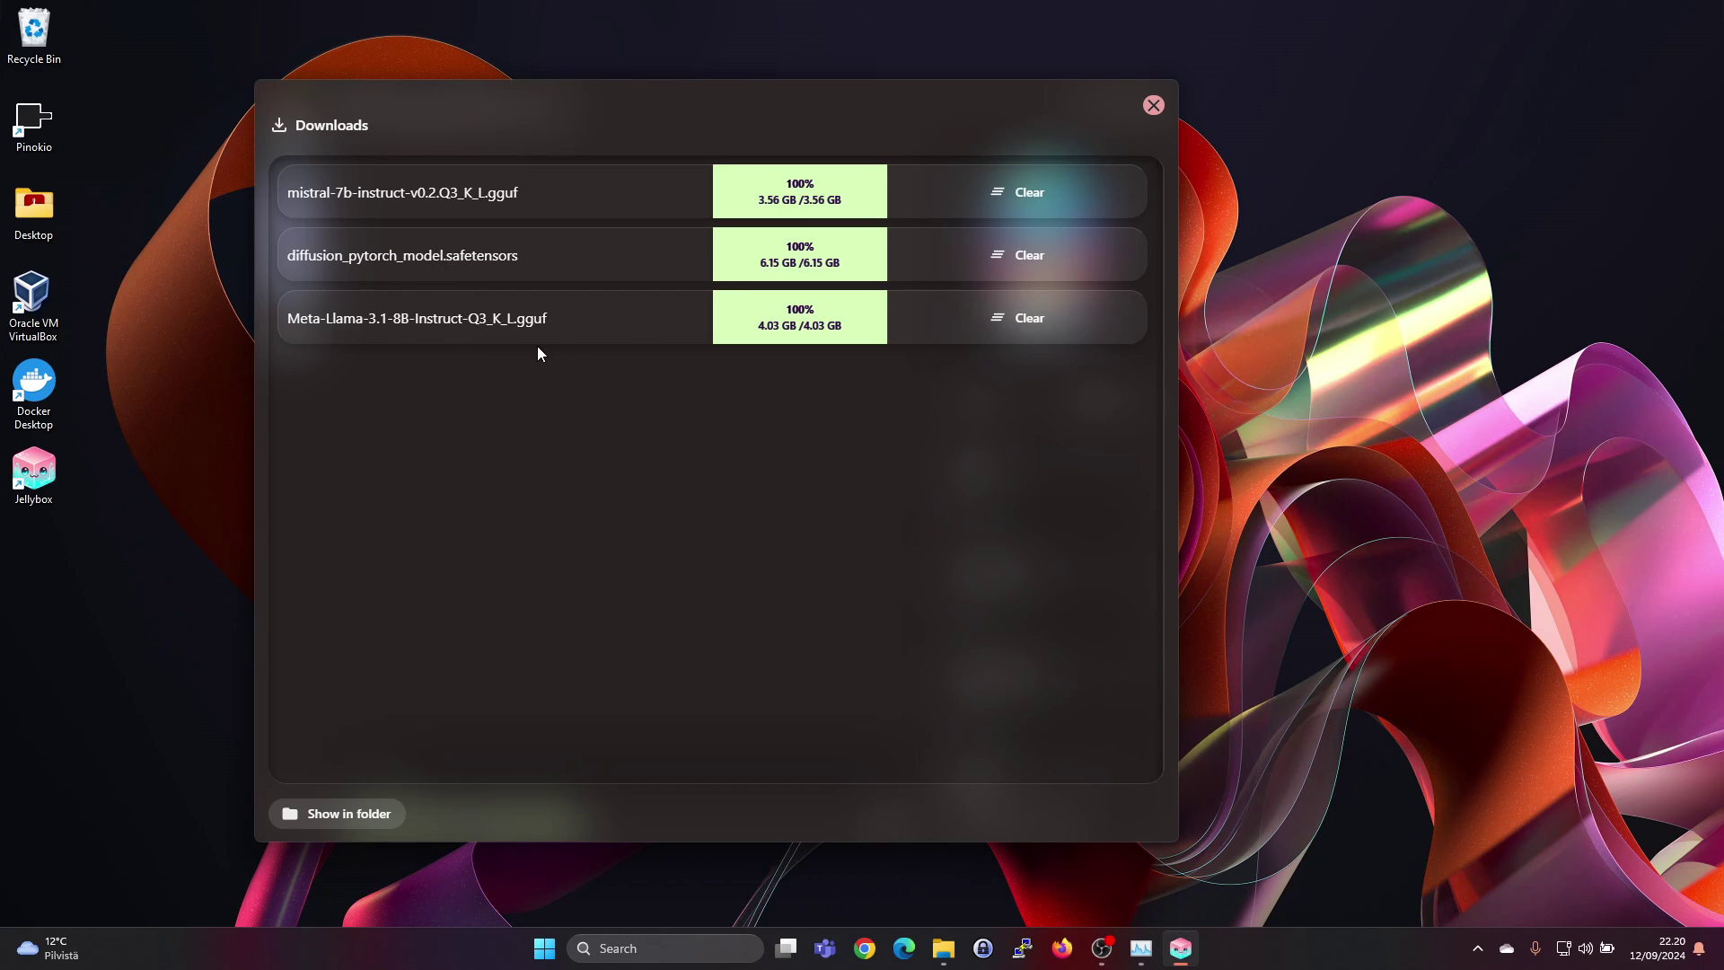
left_click(1154, 105)
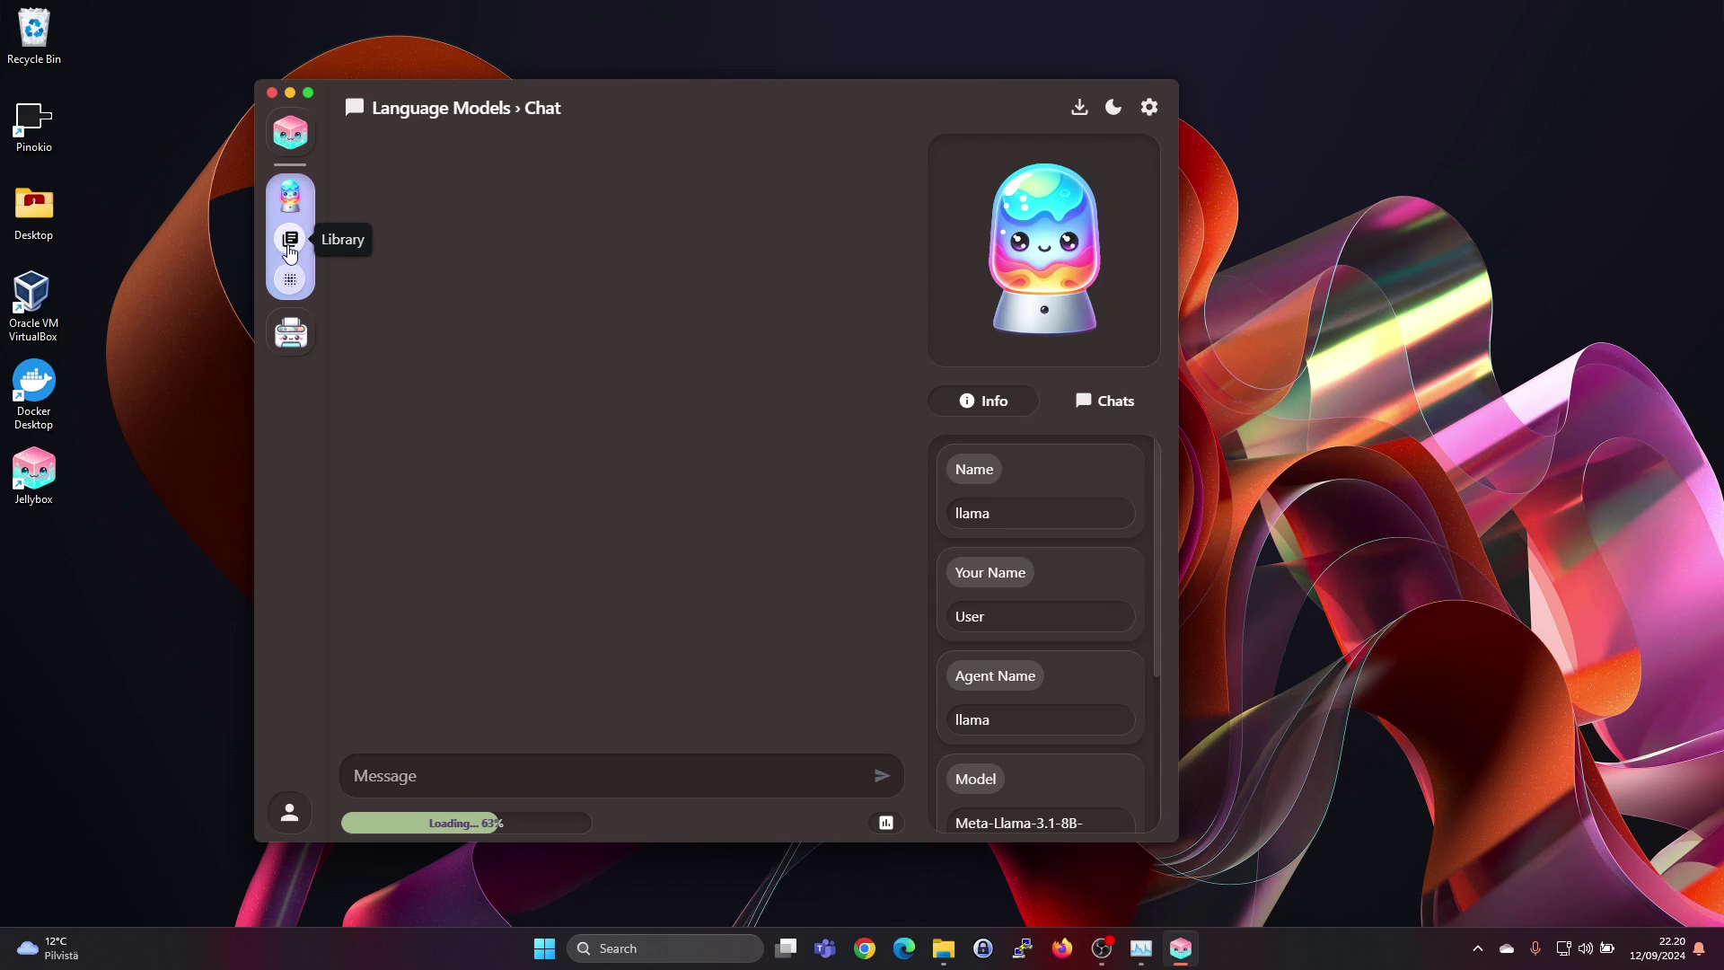
left_click(290, 132)
Open the mistral template's chat from the chat template library
left_click(496, 594)
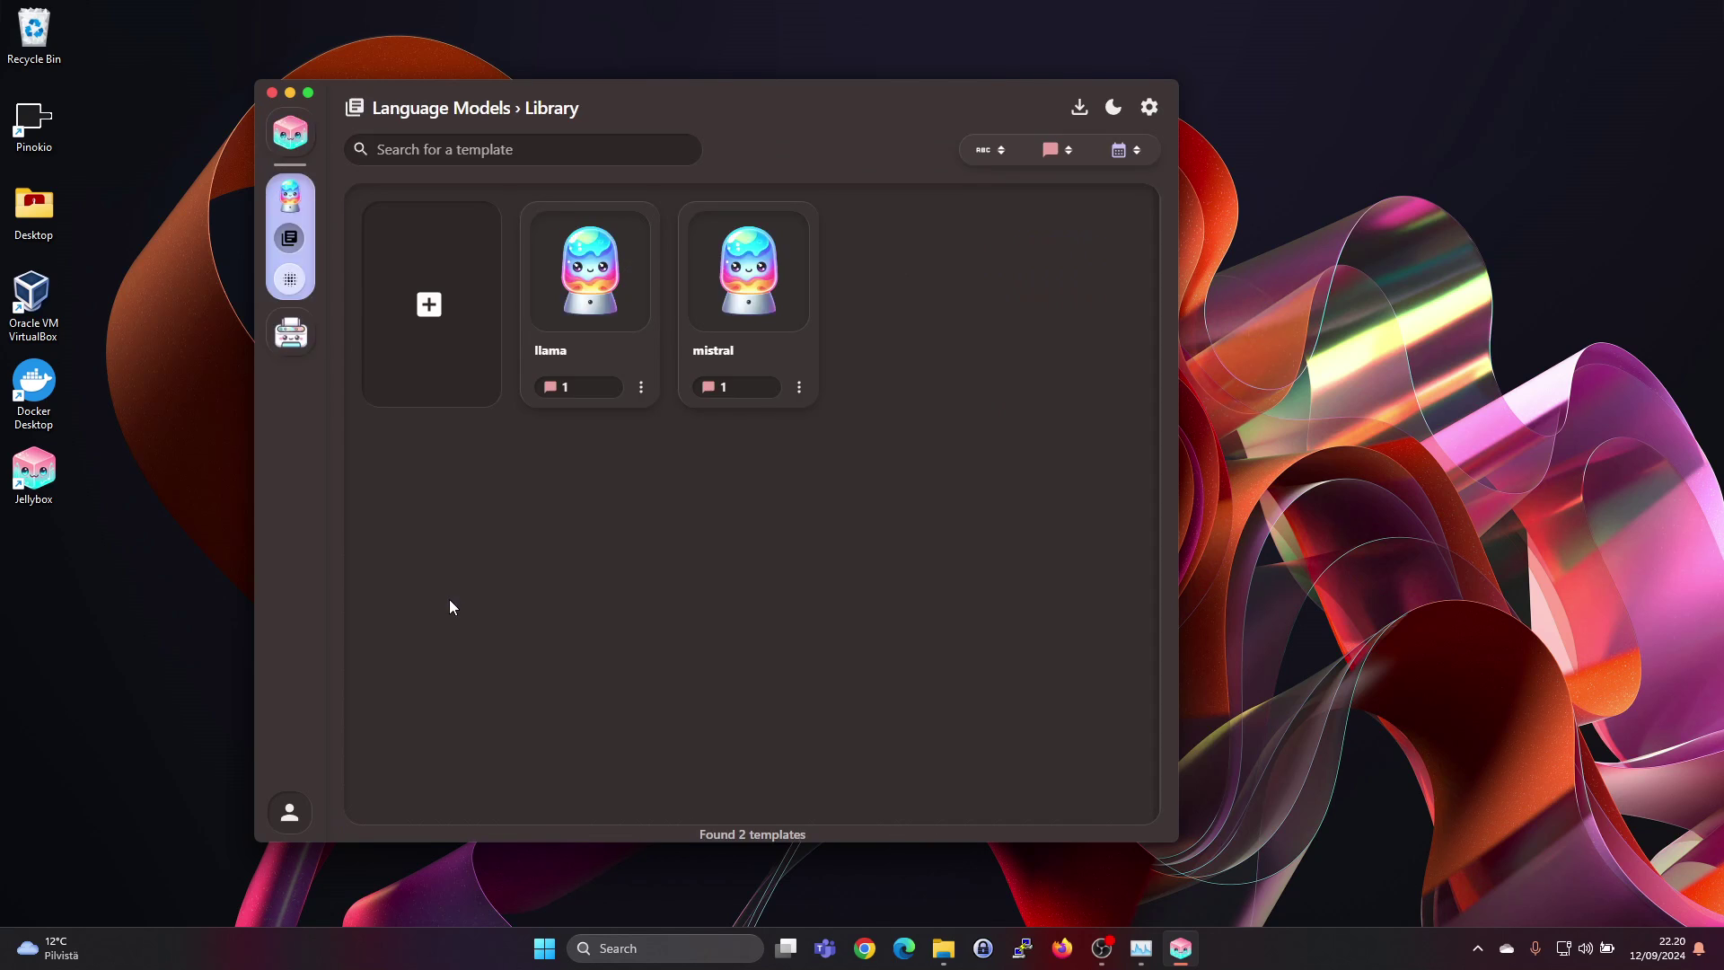
left_click(737, 364)
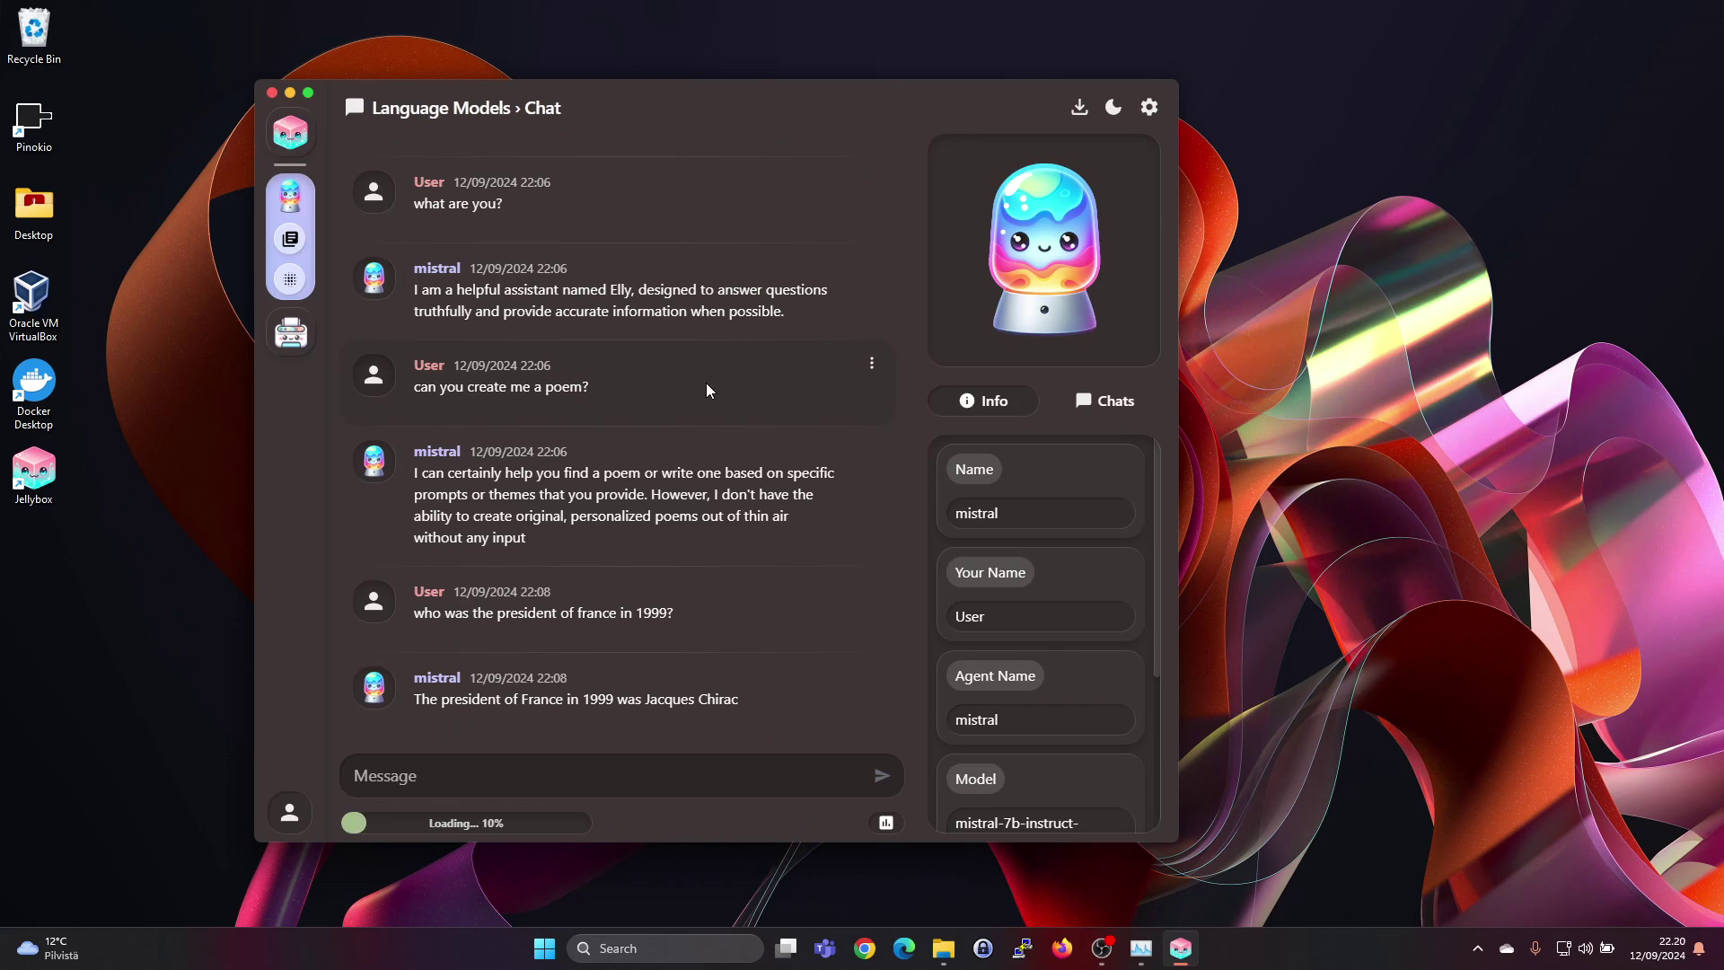